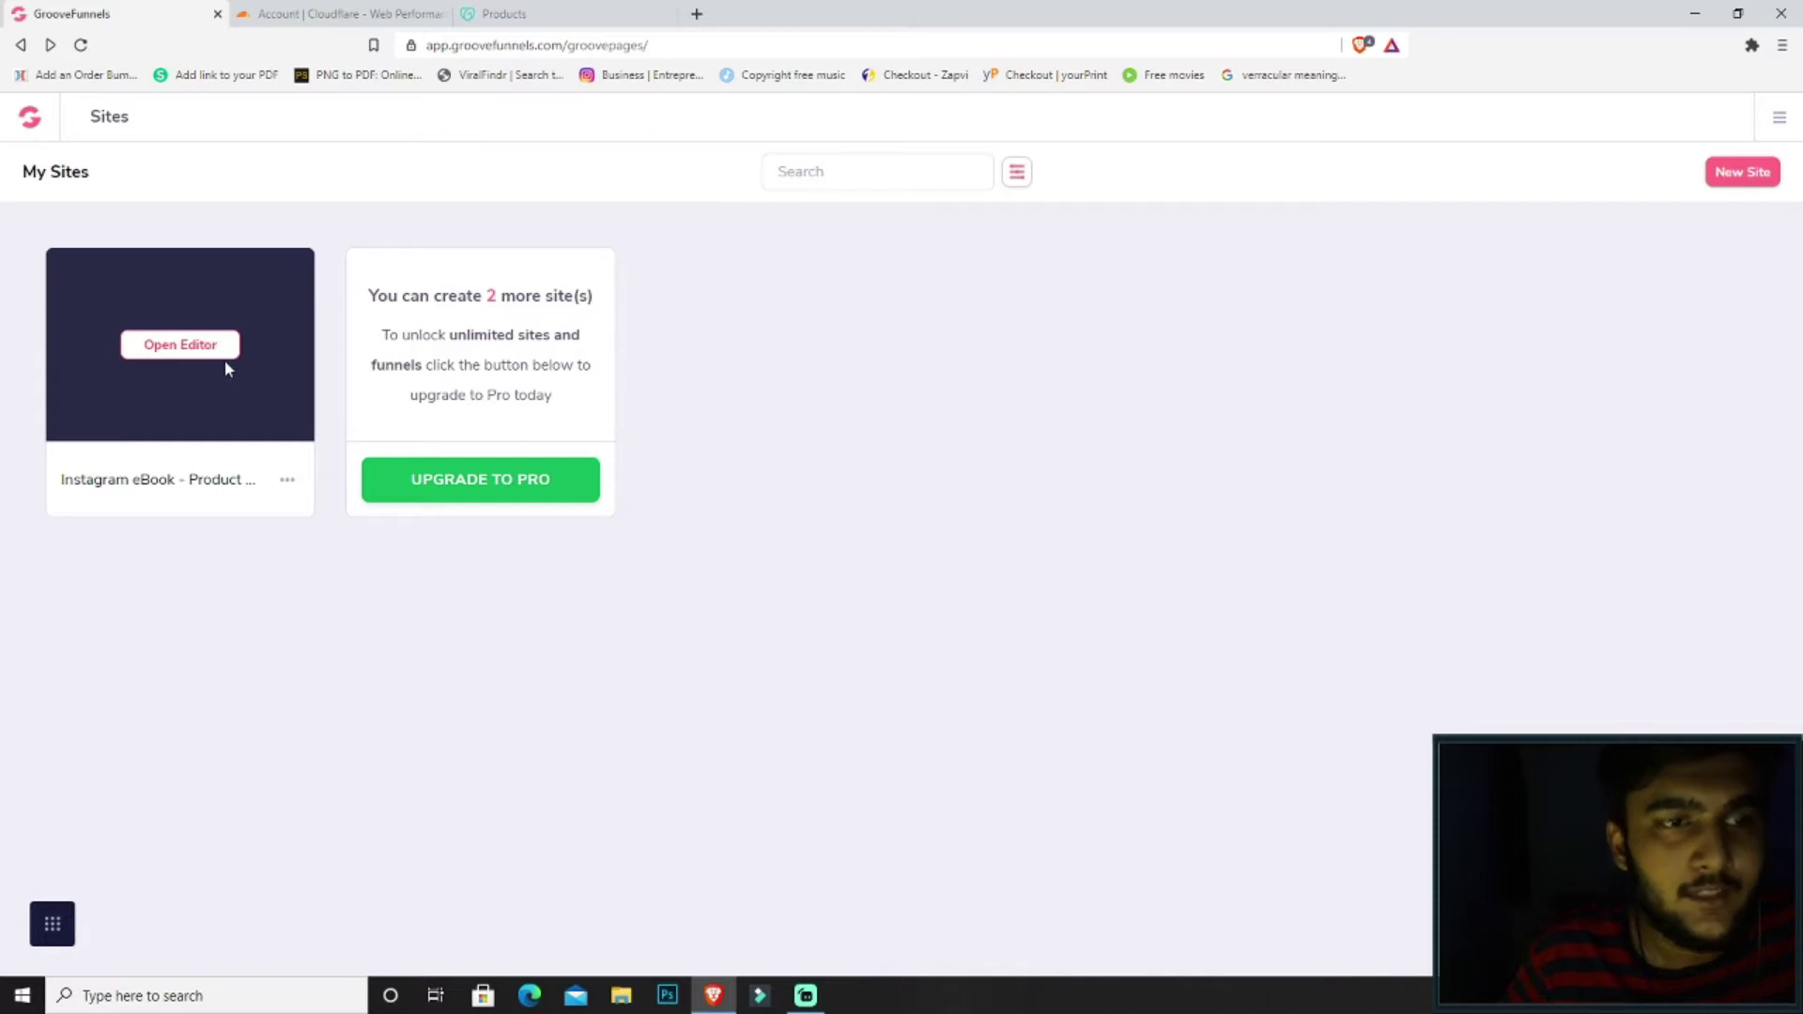
Go from the funnel's page editor through its publish settings to the My Account Domains page
click(224, 356)
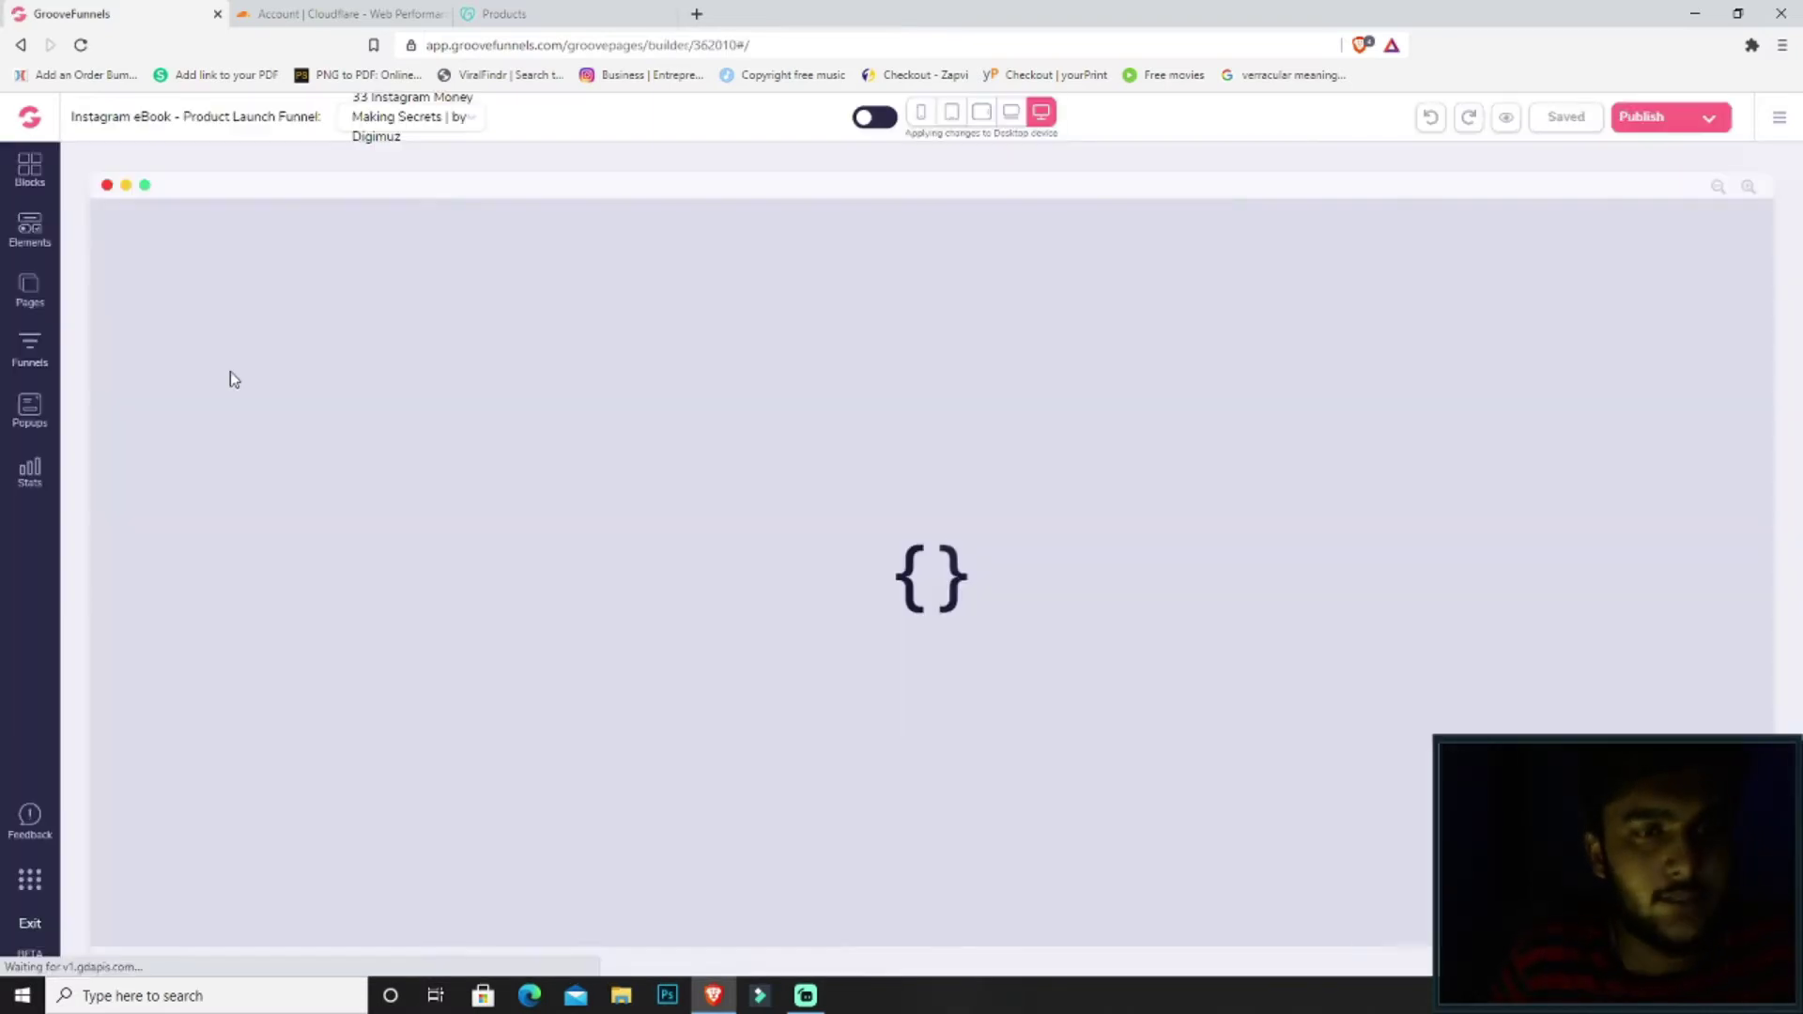
click(37, 308)
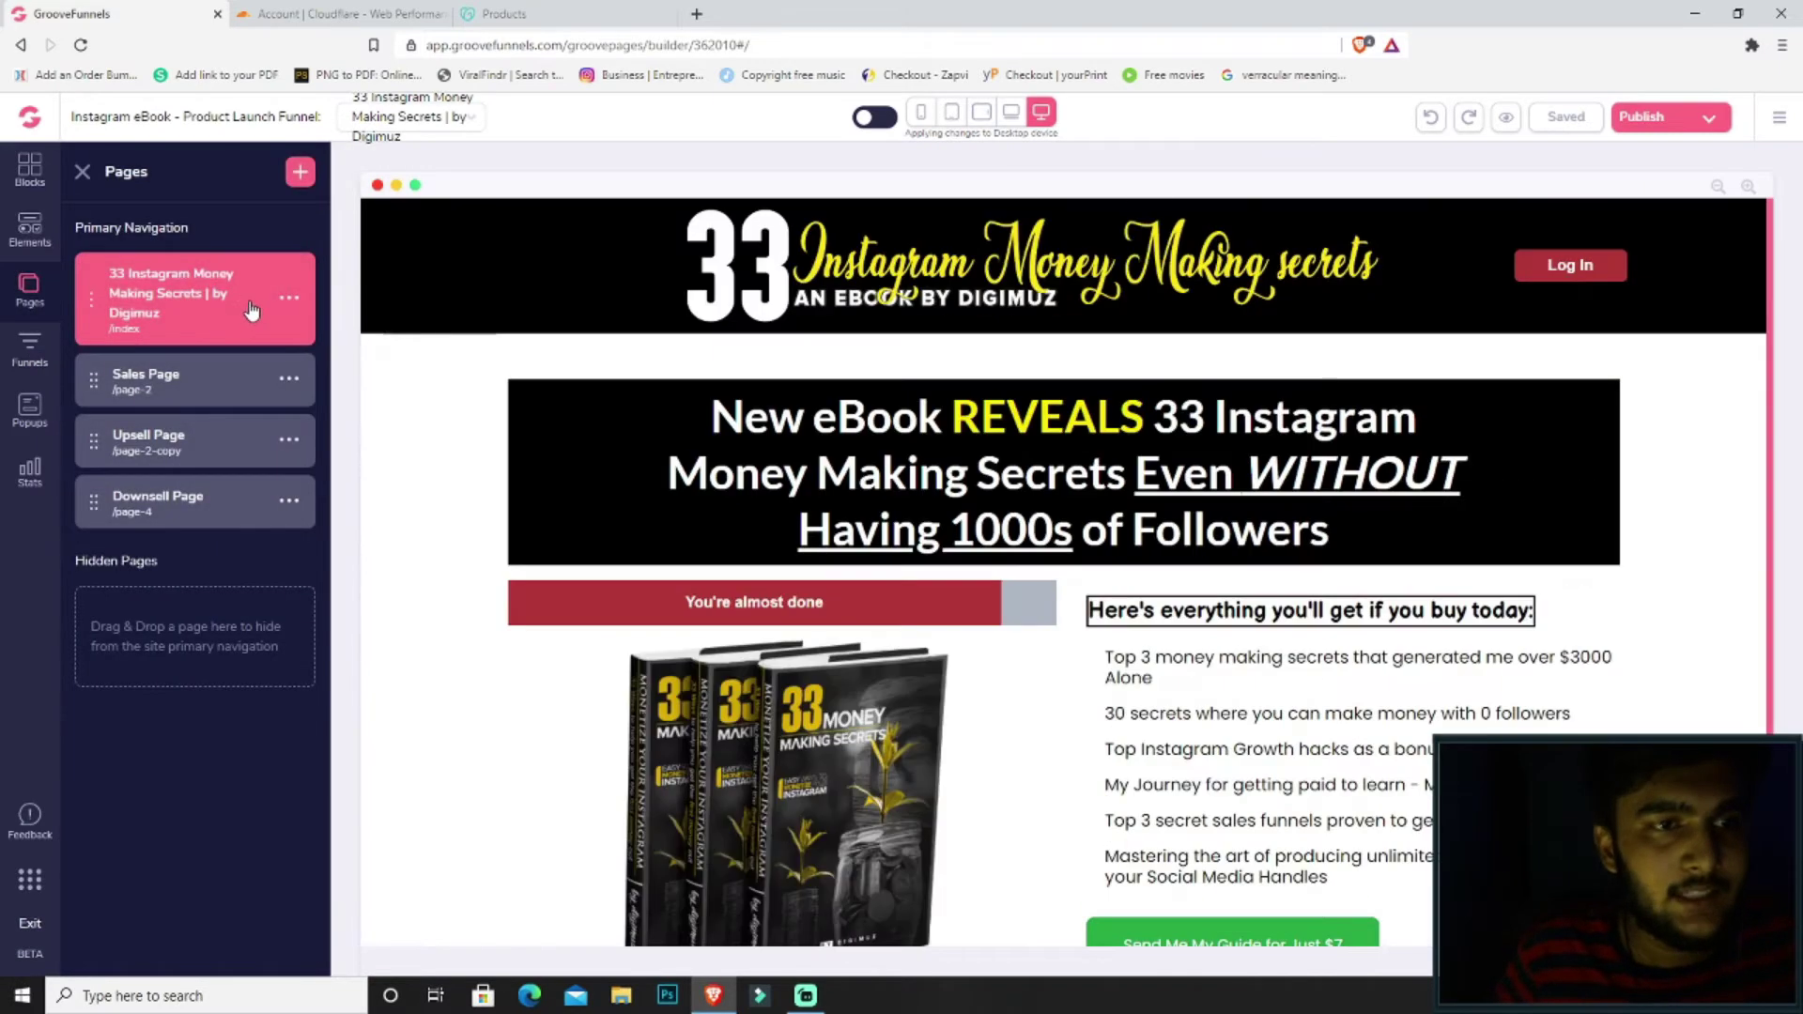
click(1644, 121)
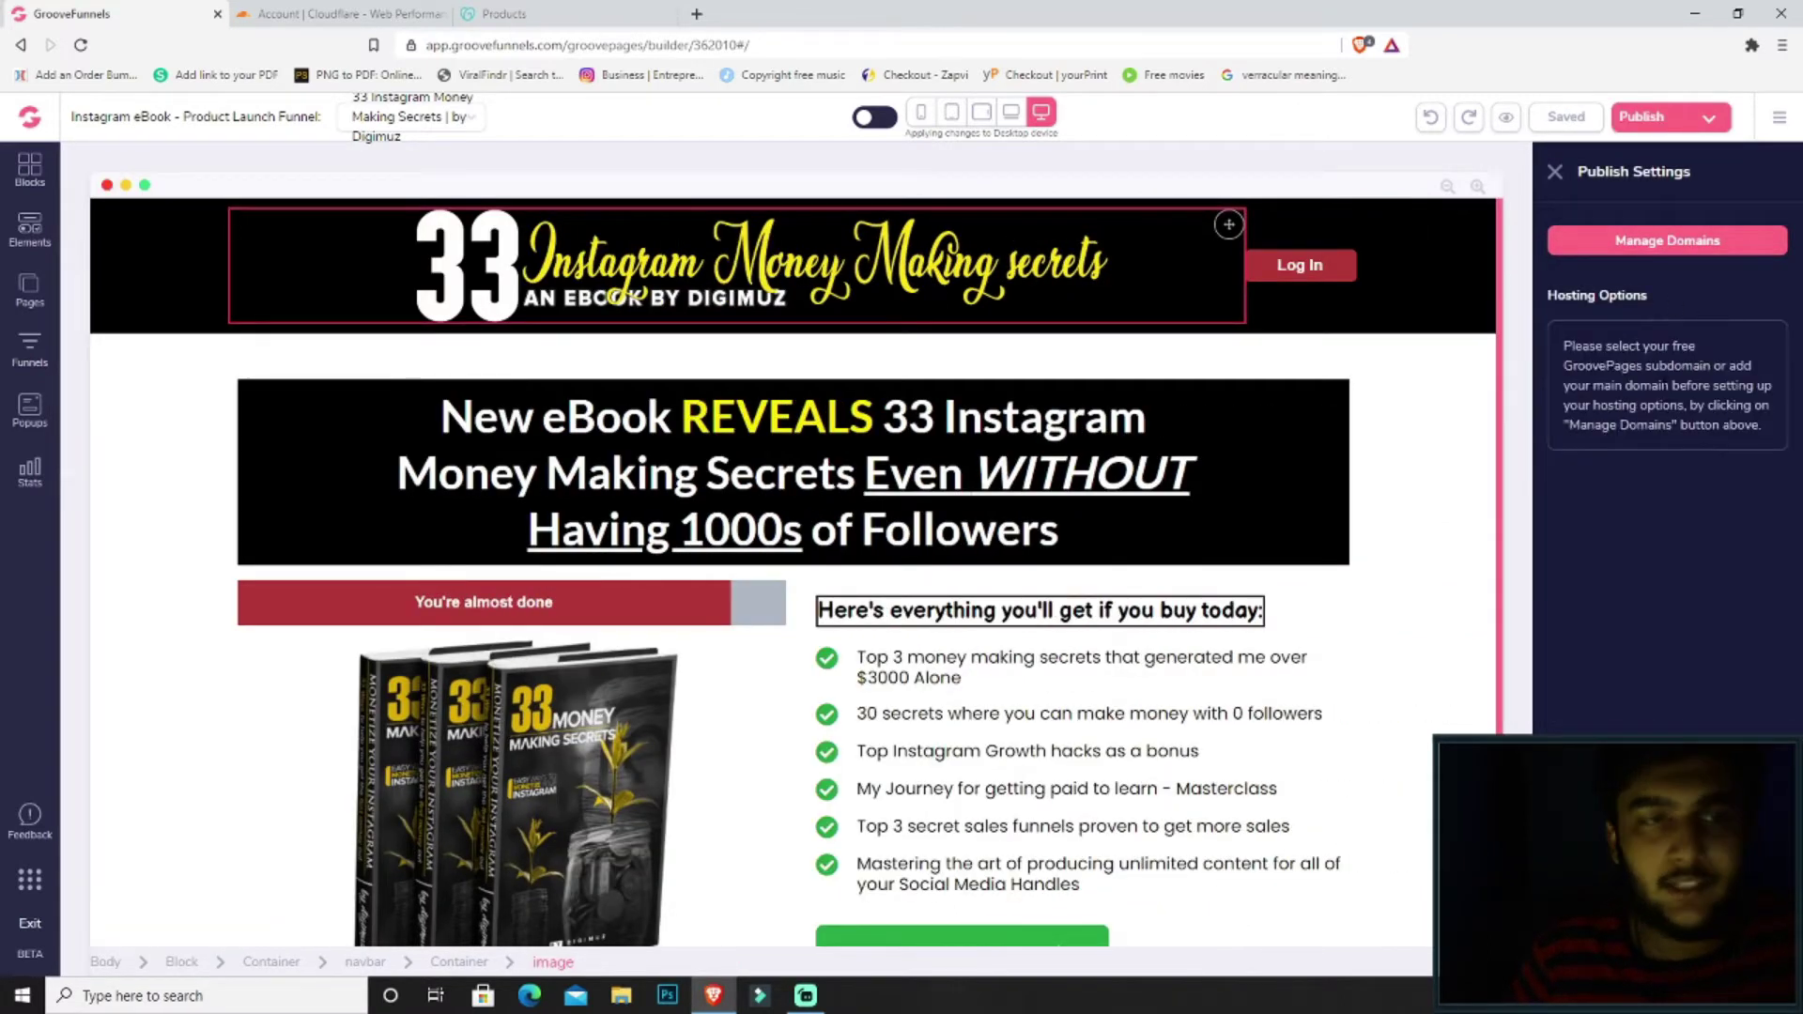
click(1676, 242)
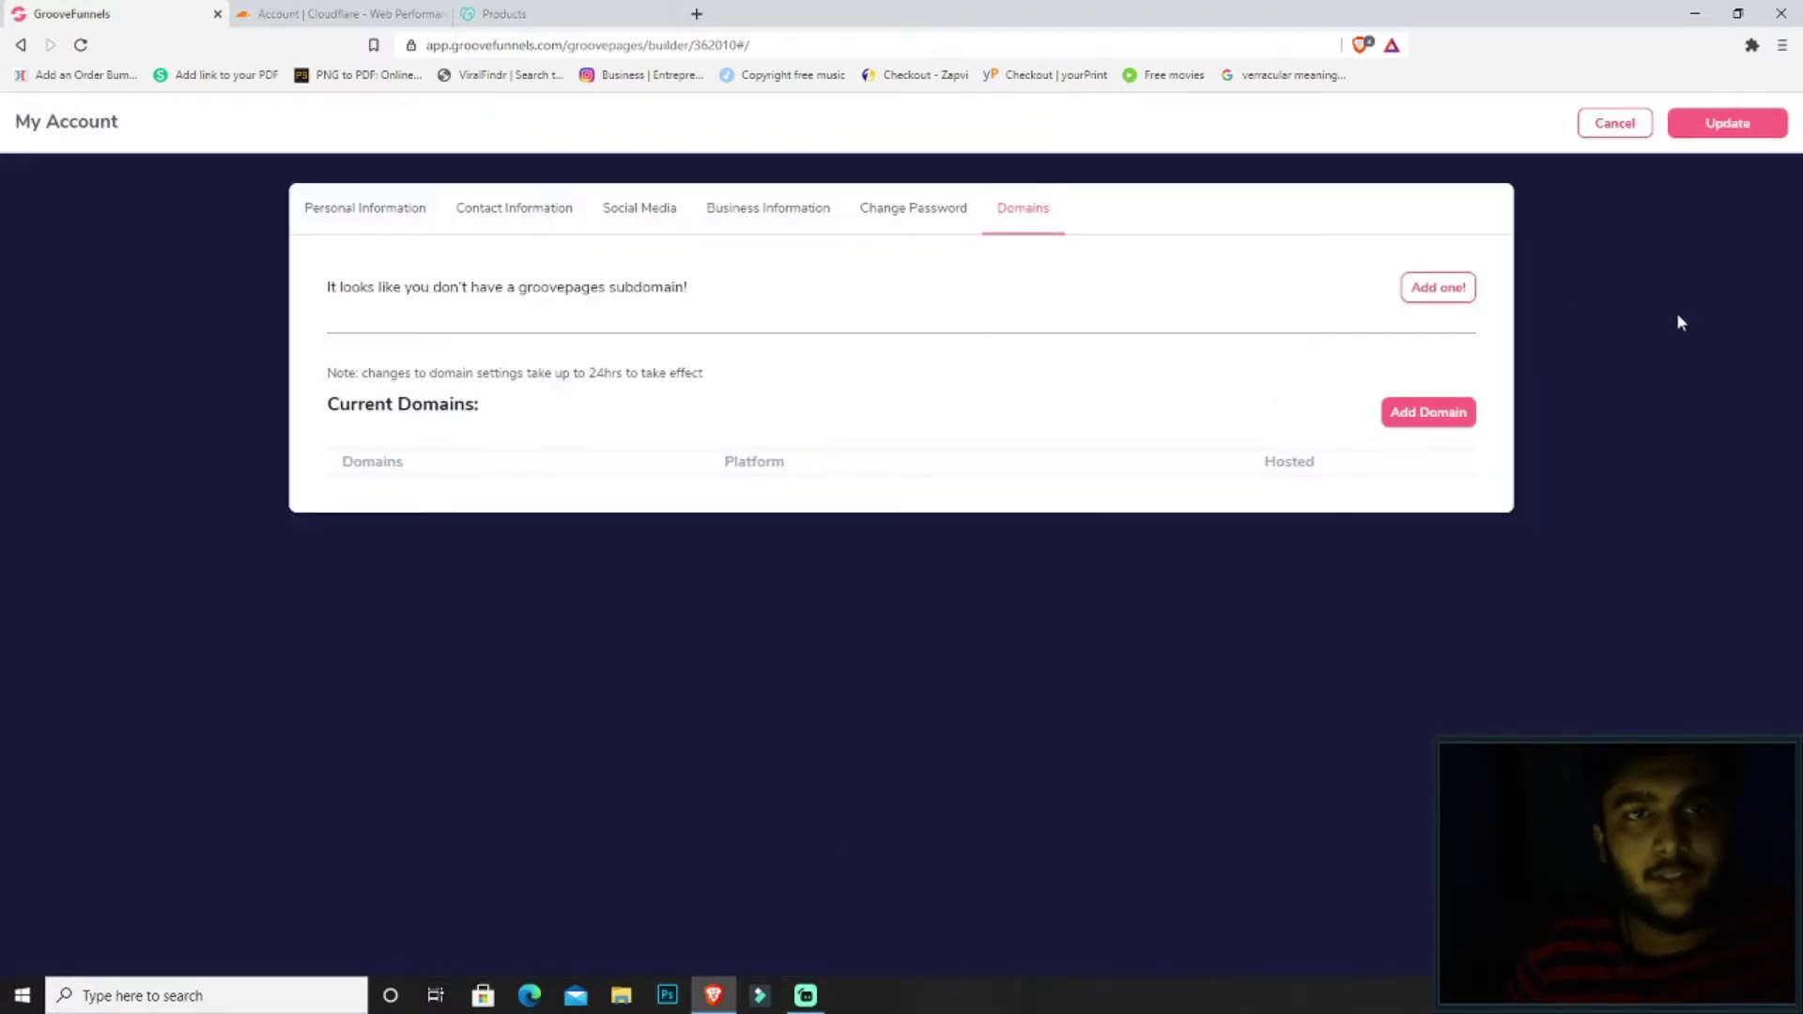
Save buildingthepath.com as a non-hosted GroovePages domain and select its host10.groovepages.com CNAME target
click(1447, 424)
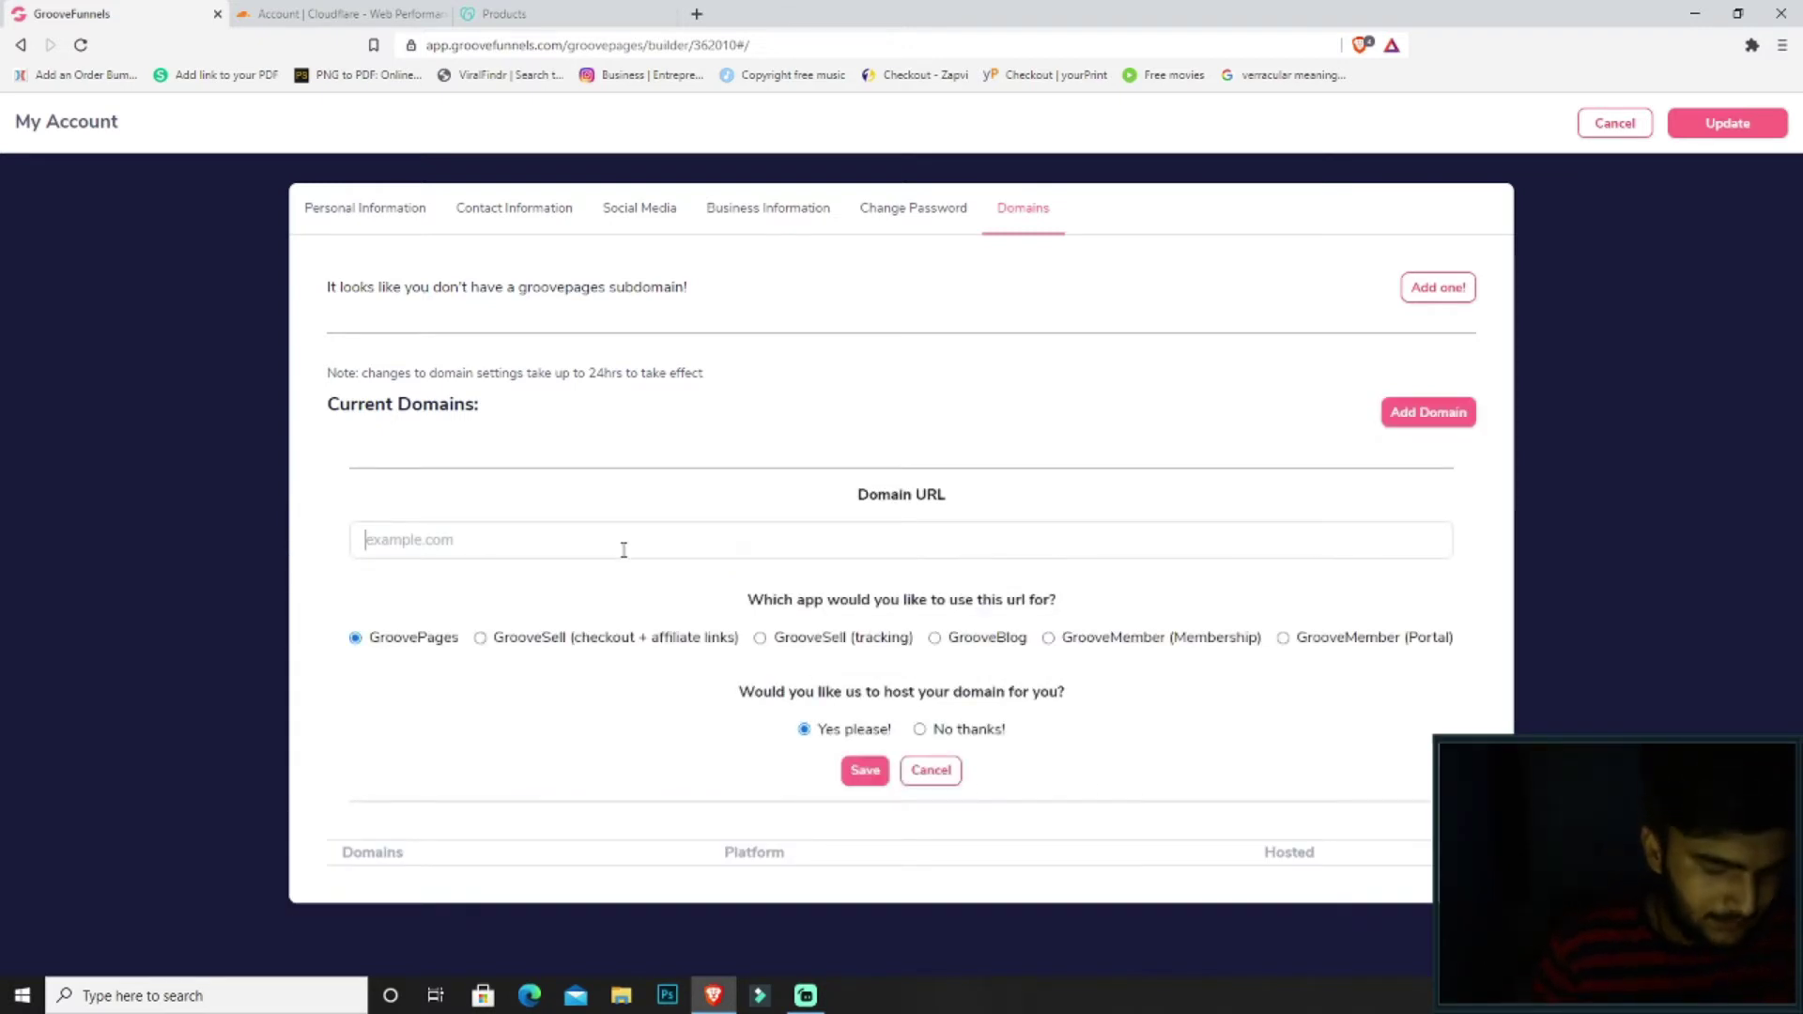
text(th)
key(BackSpace)
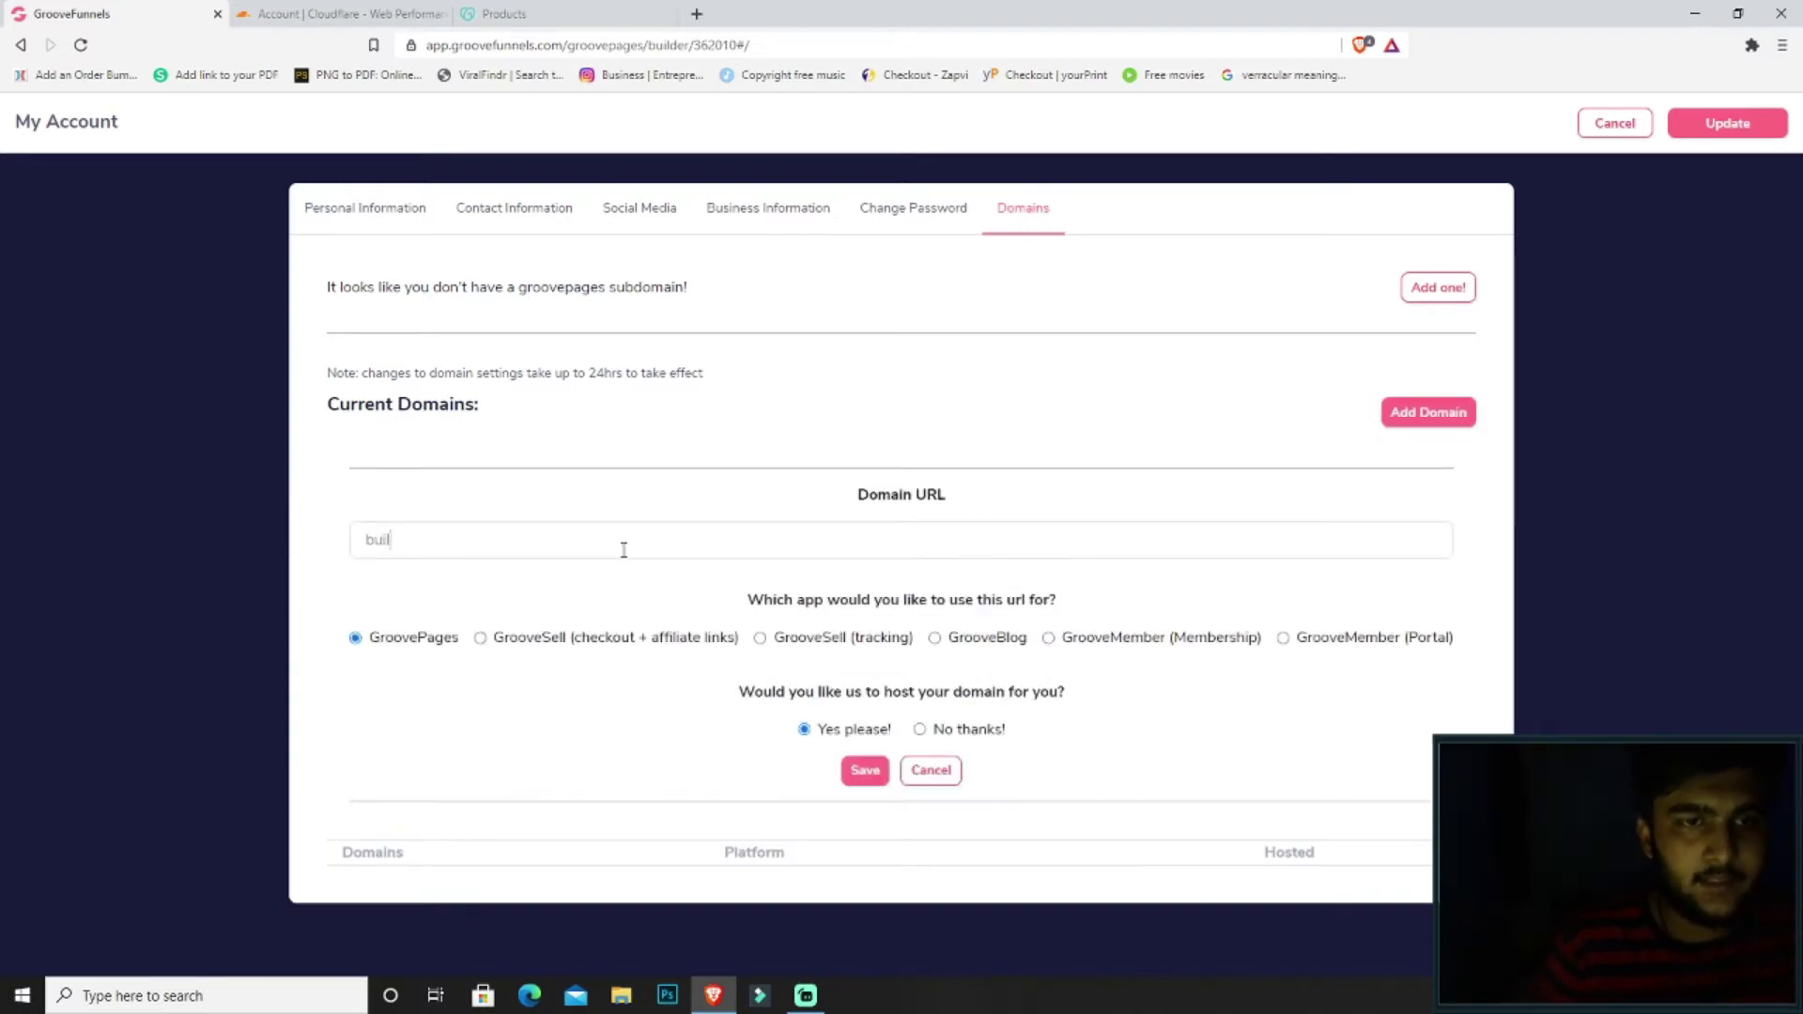
text(buildingthepath.com)
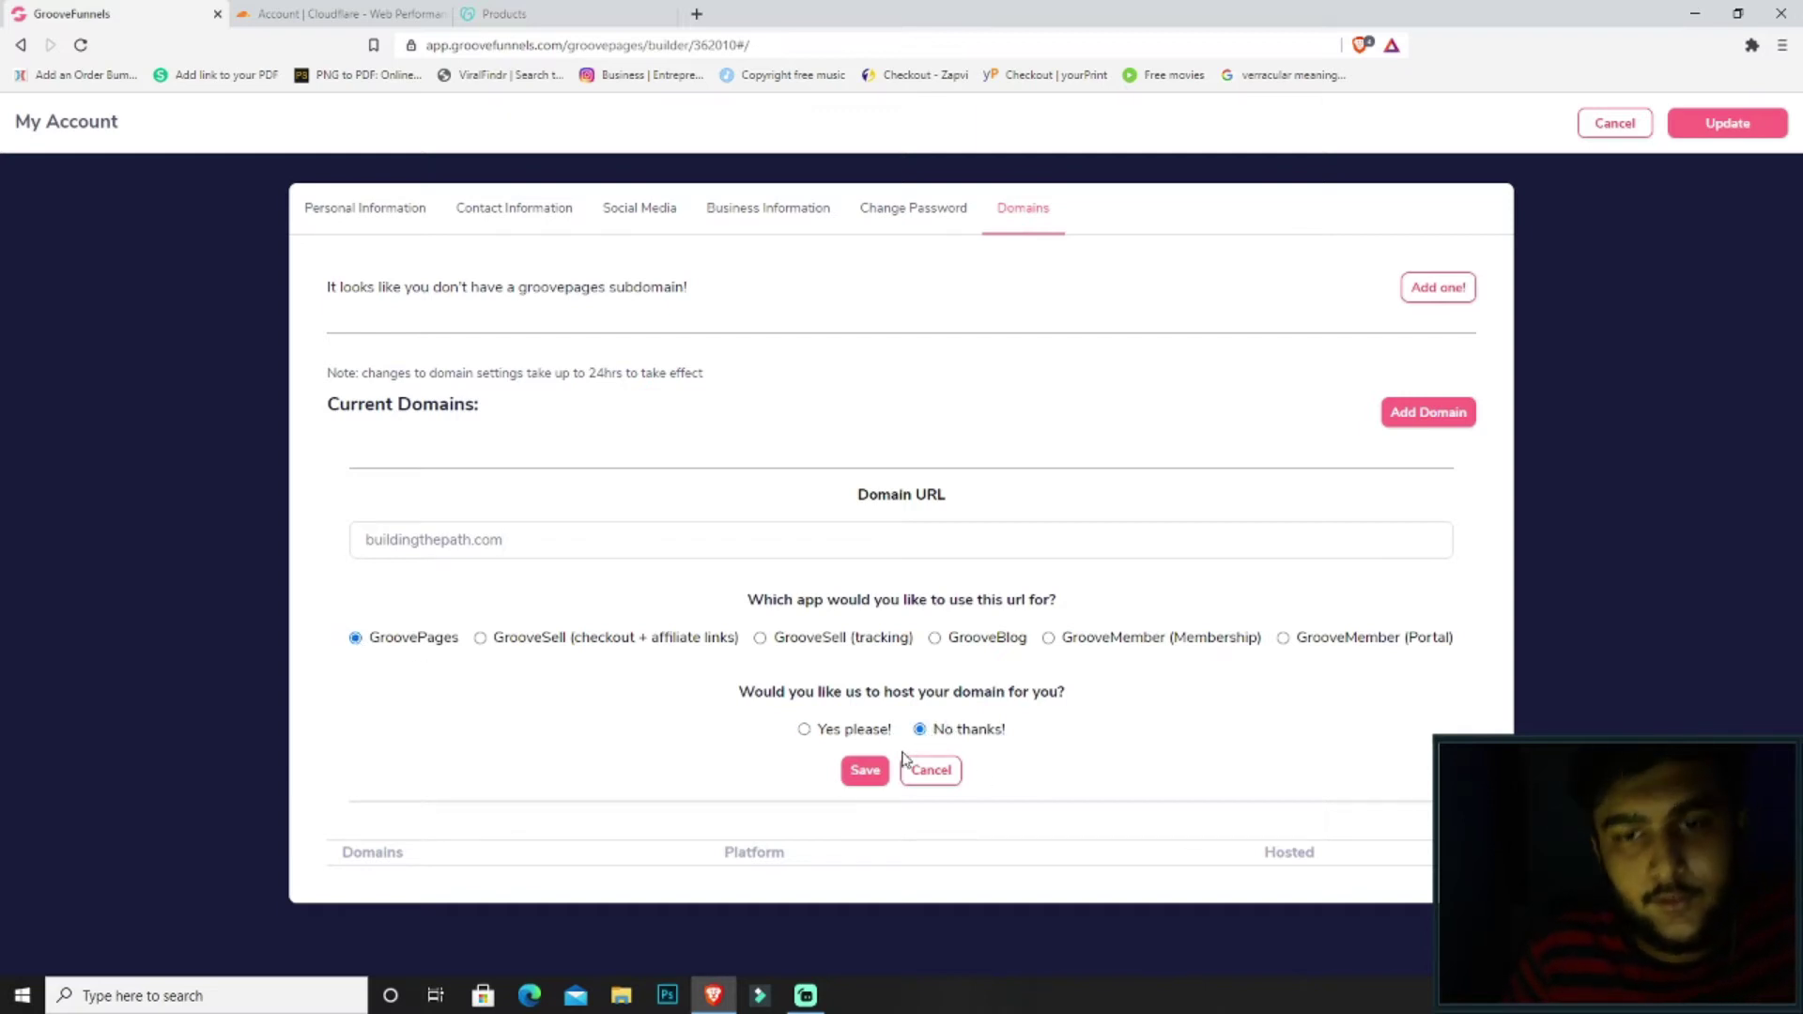
click(865, 770)
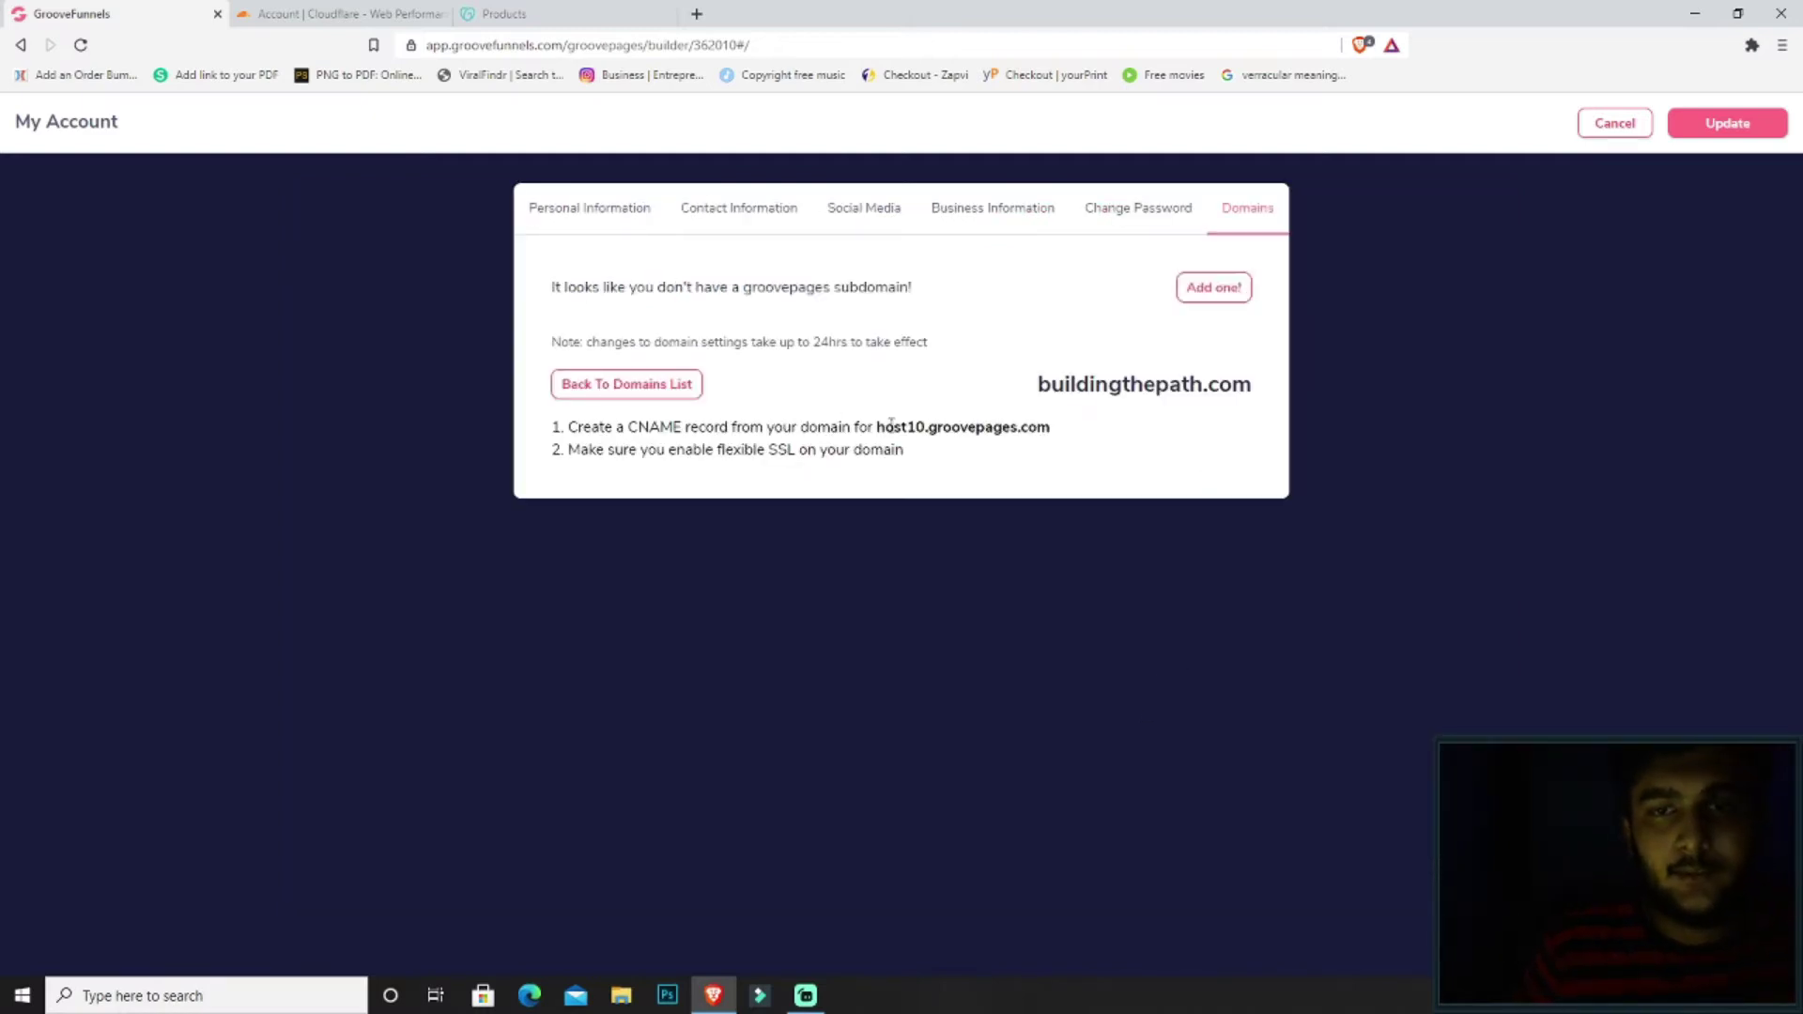
drag(885, 425, 1055, 430)
click(1055, 430)
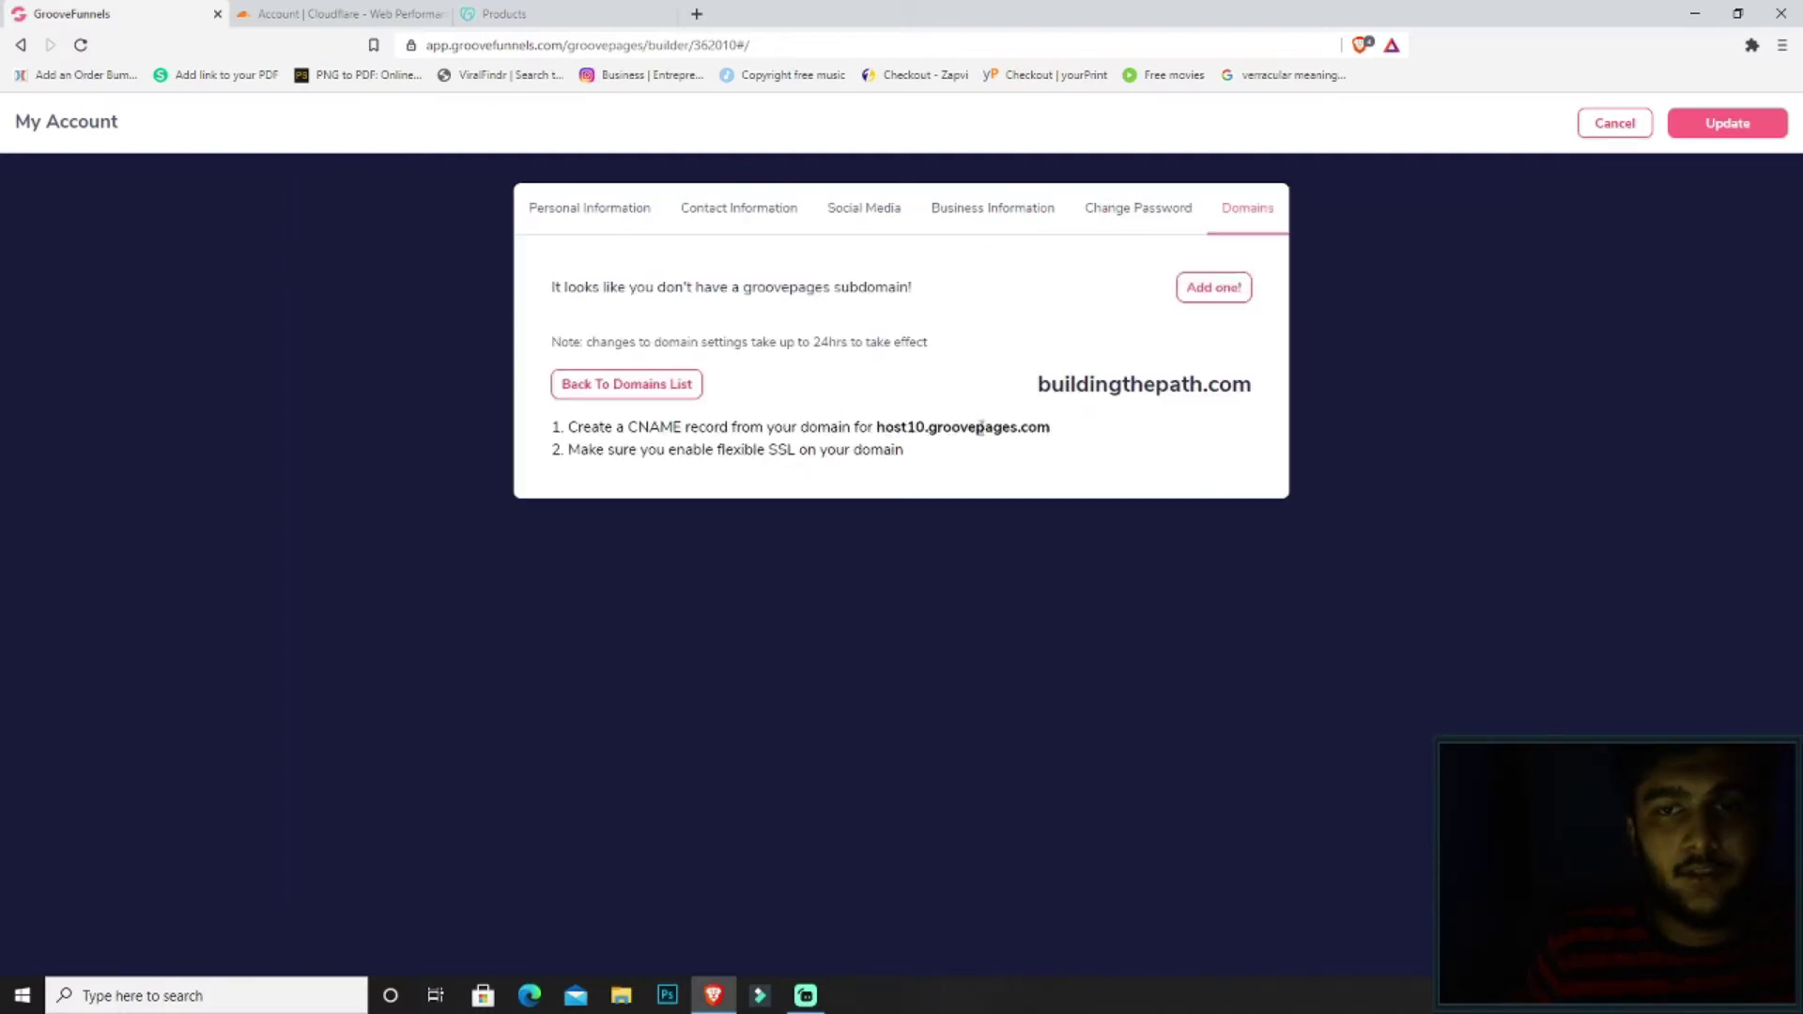
Confirm in GoDaddy that buildingthepath.com uses Cloudflare nameservers, then go to the Cloudflare dashboard
click(590, 9)
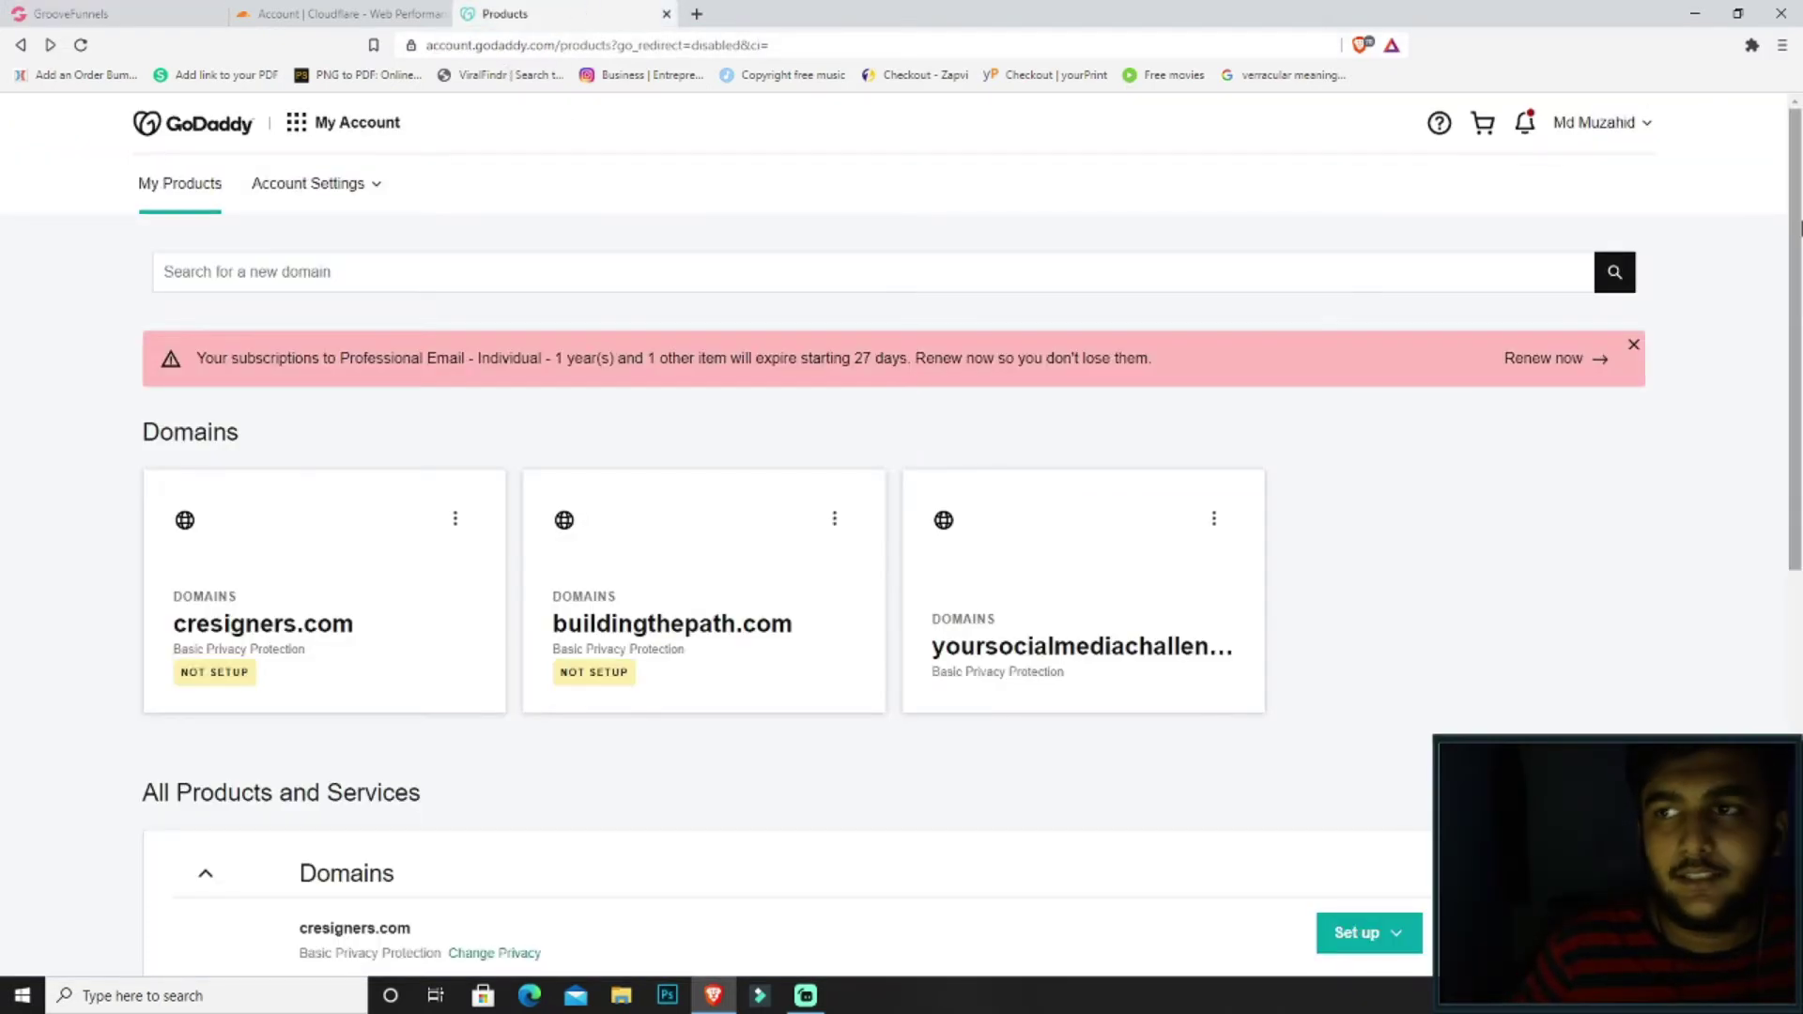
scroll(728, 211, down, 8)
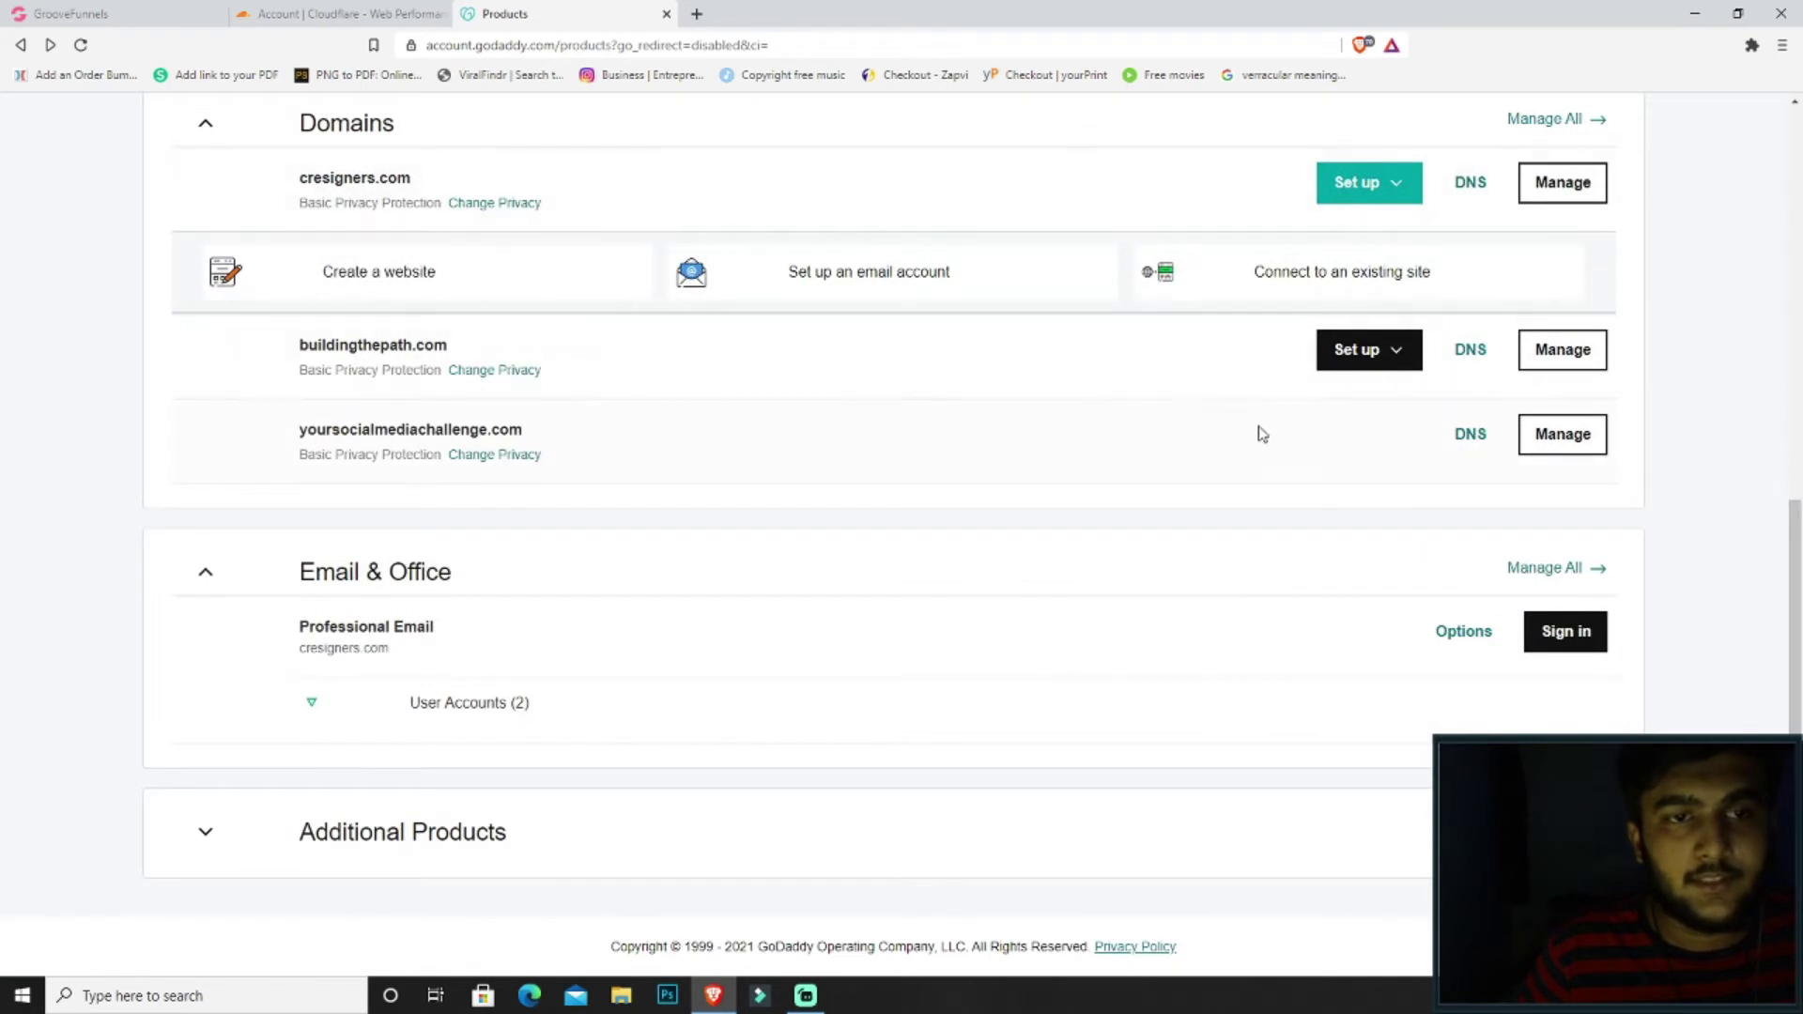
click(1470, 353)
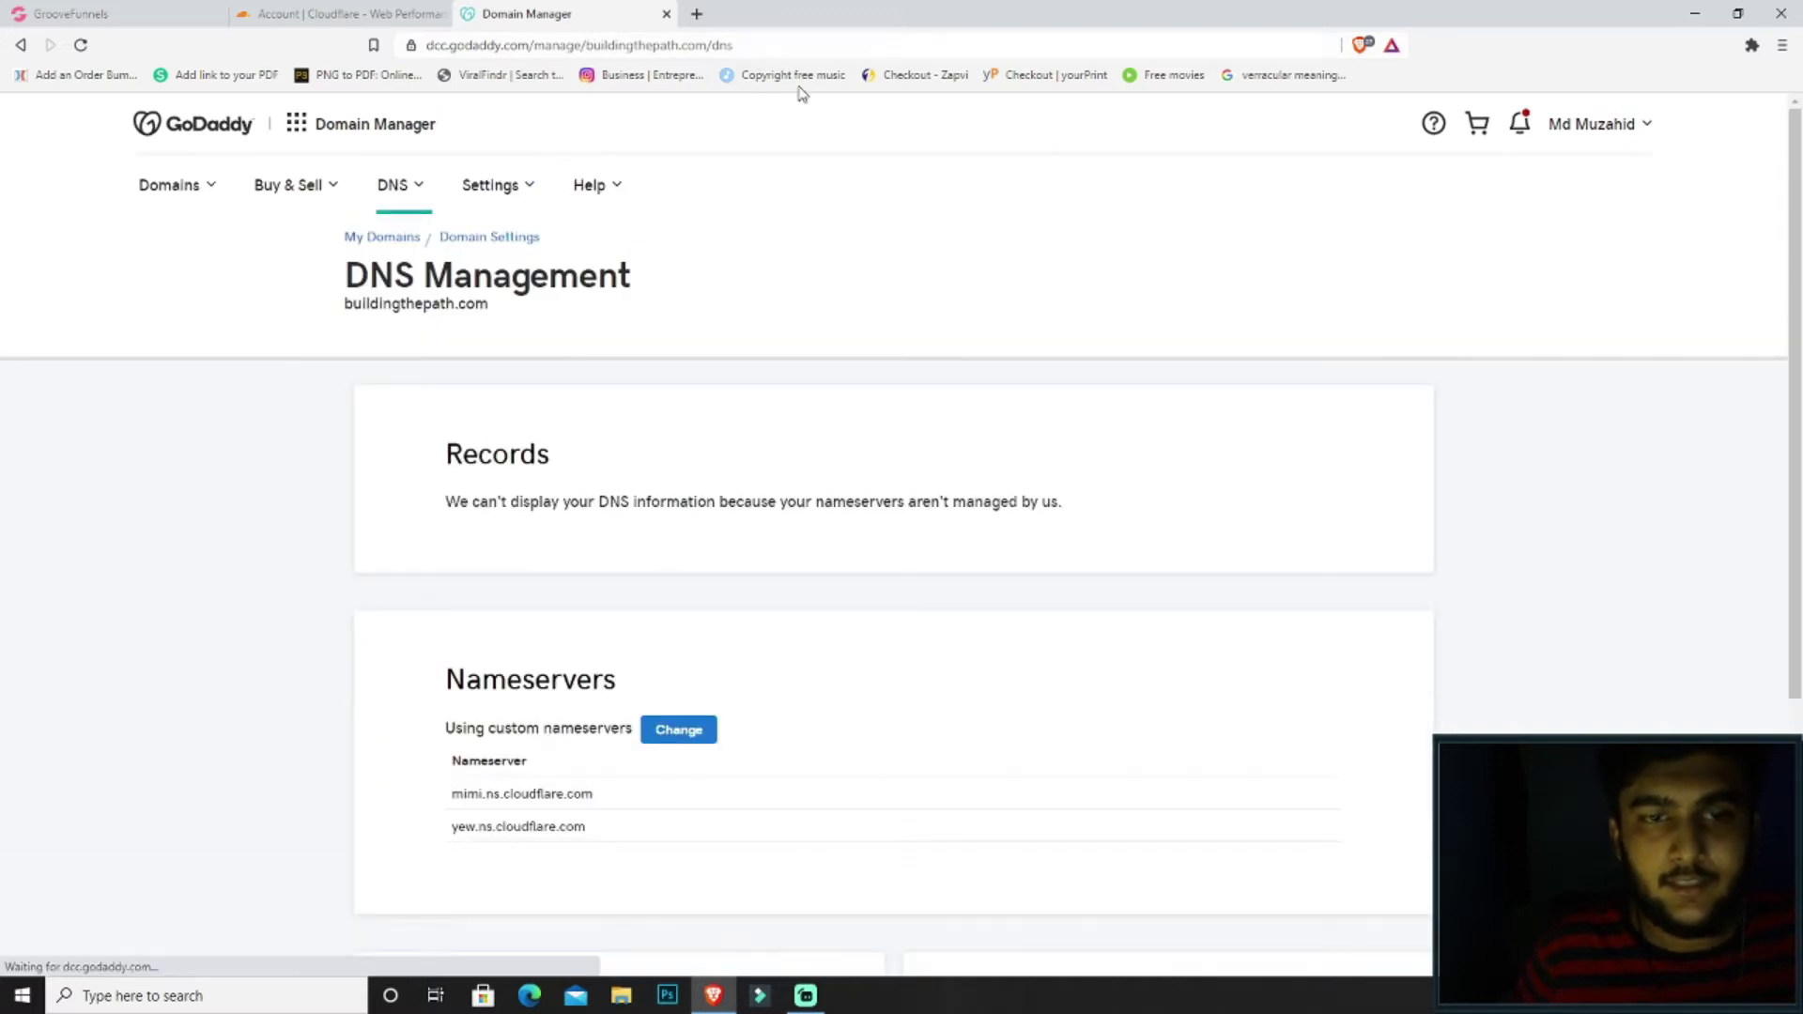
scroll(1800, 237, down, 4)
scroll(398, 487, up, 1)
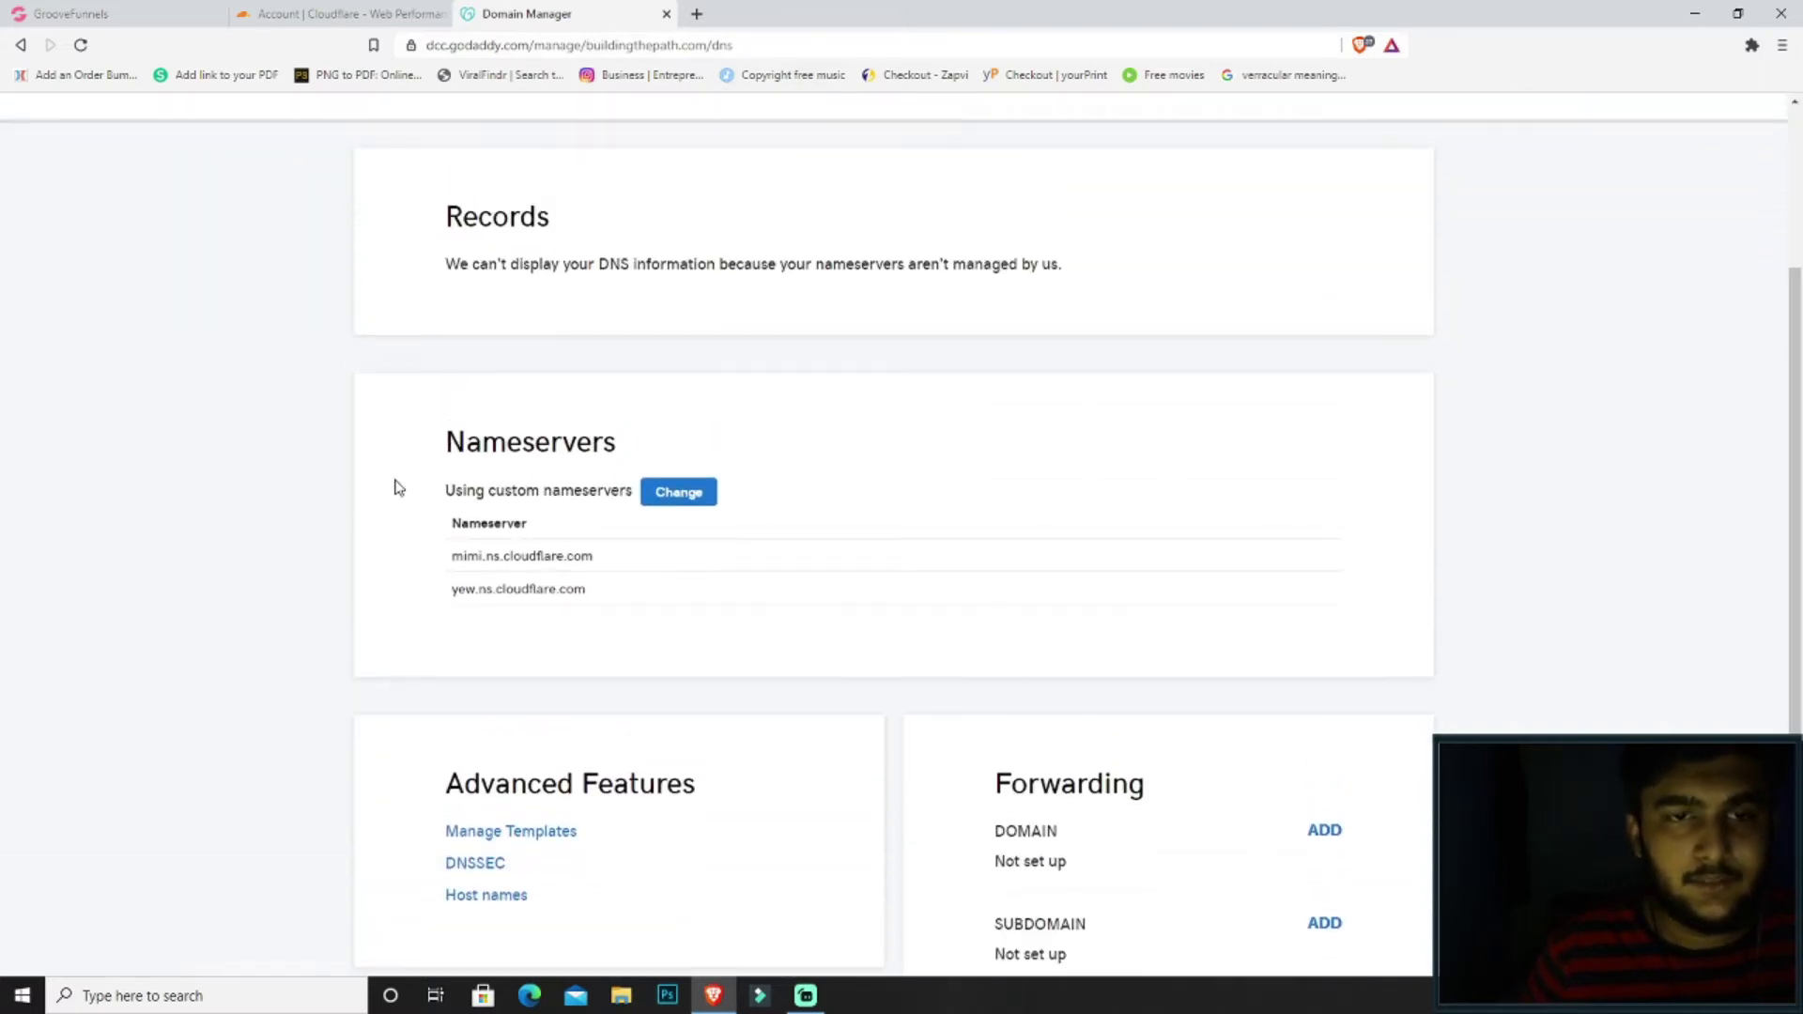
drag(399, 448, 684, 451)
click(1099, 338)
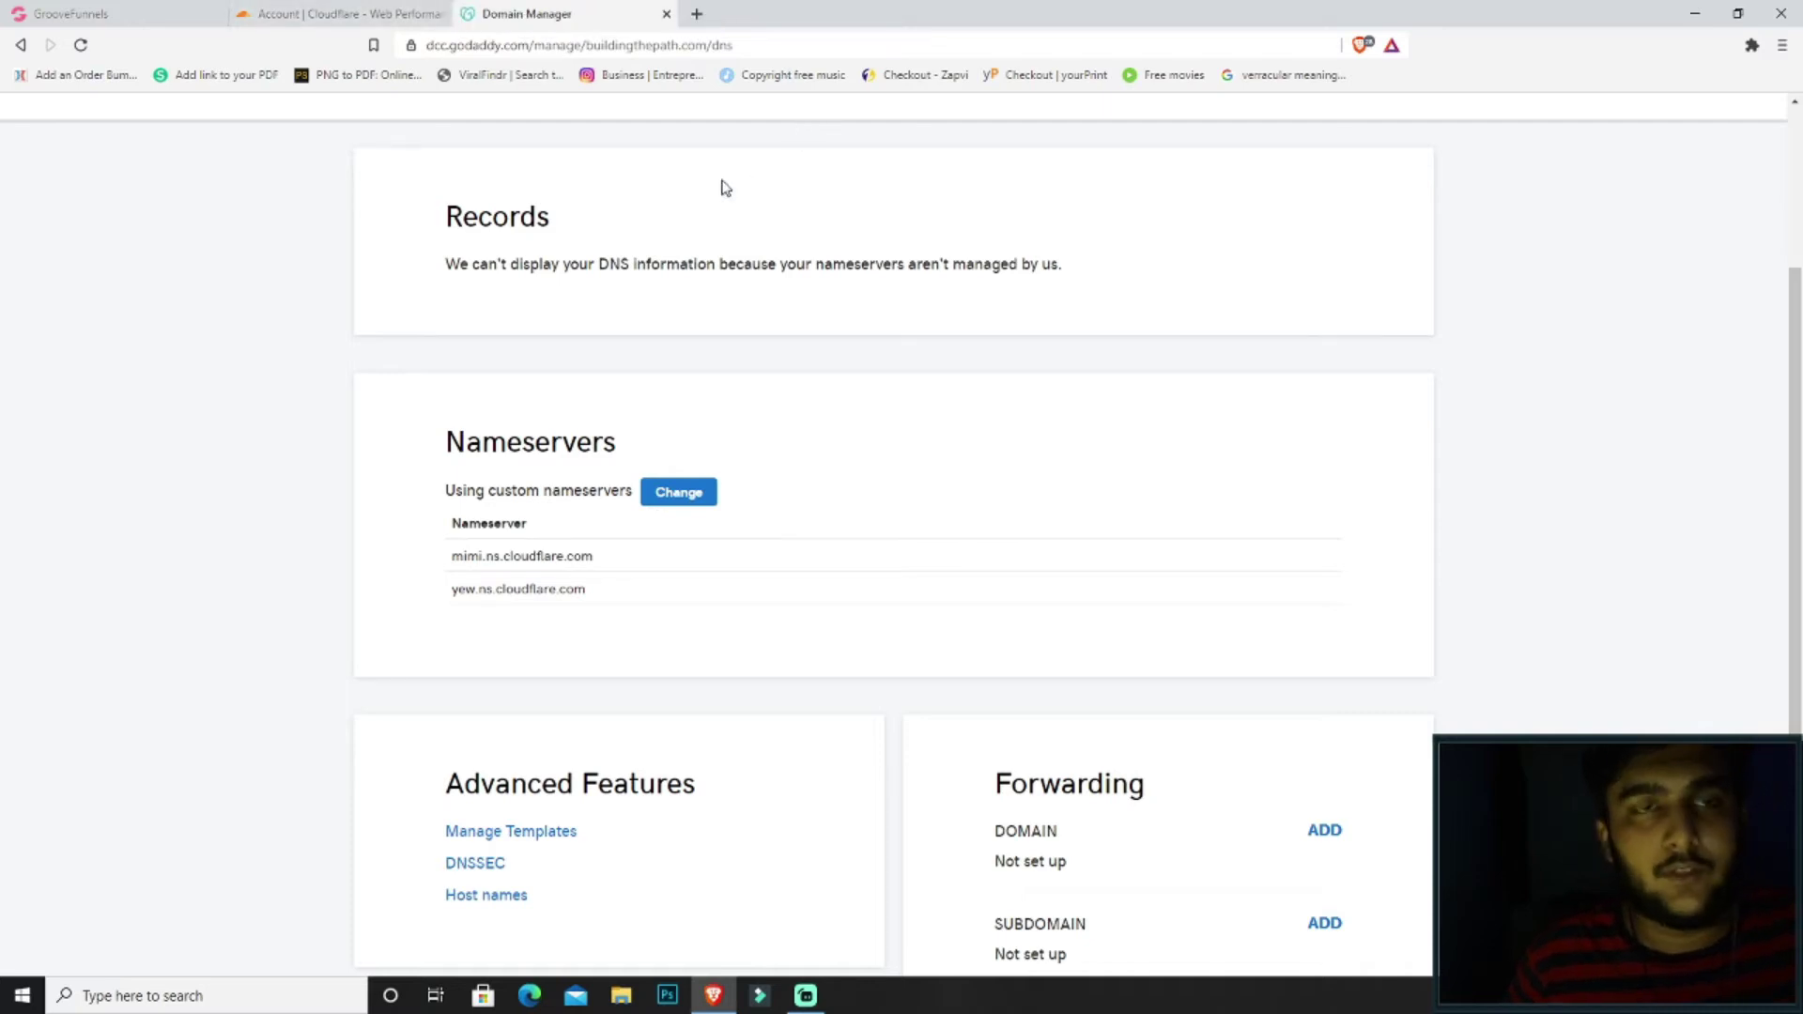
click(335, 12)
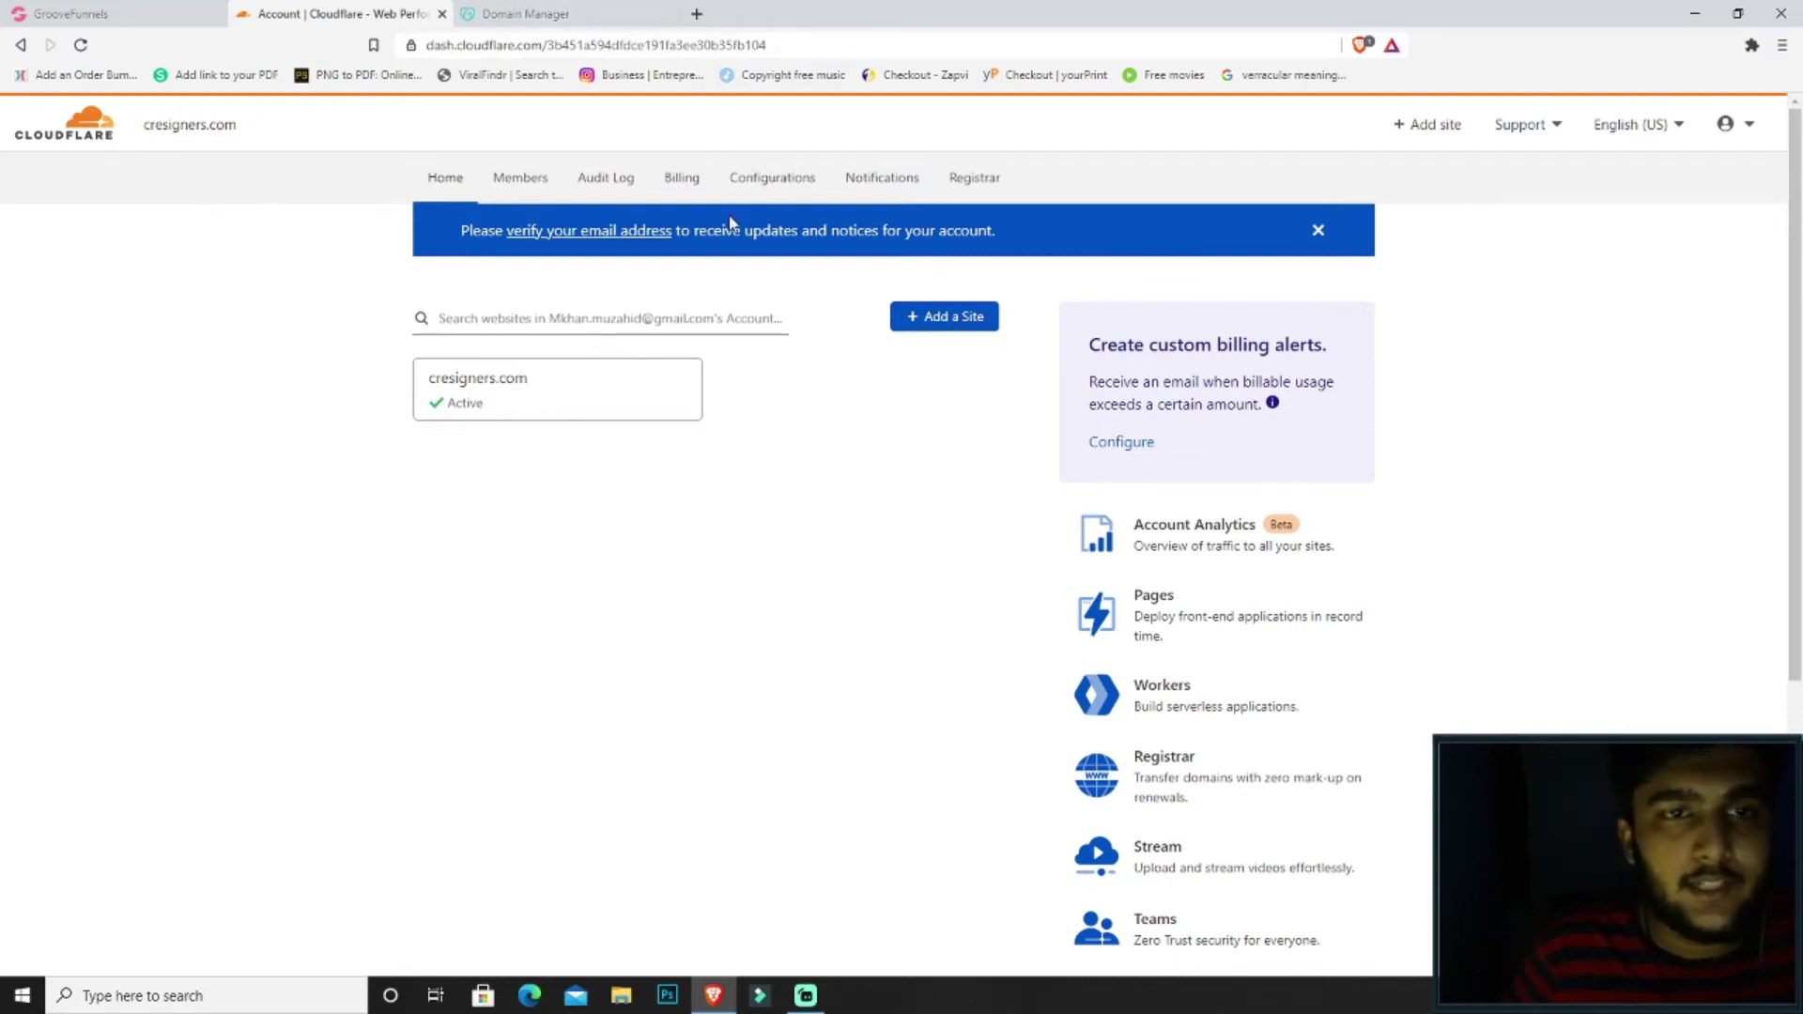
Add buildingthepath.com as a new site in Cloudflare
click(956, 319)
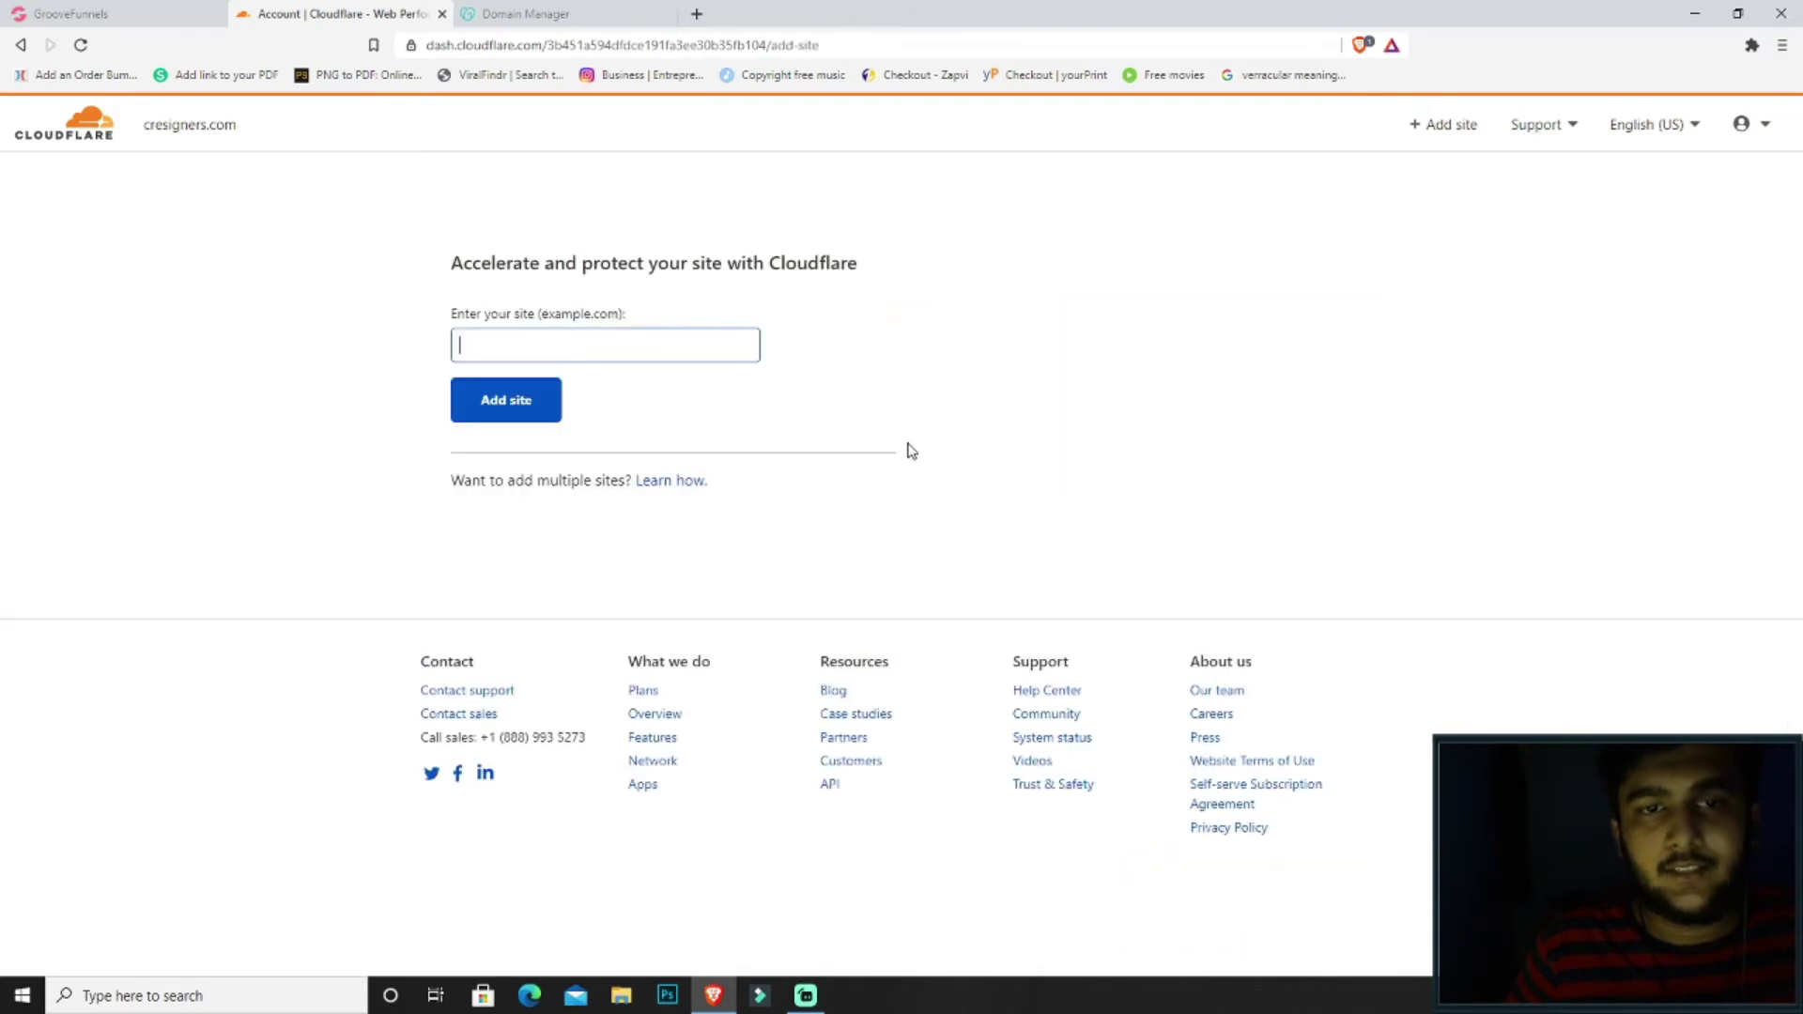
click(606, 345)
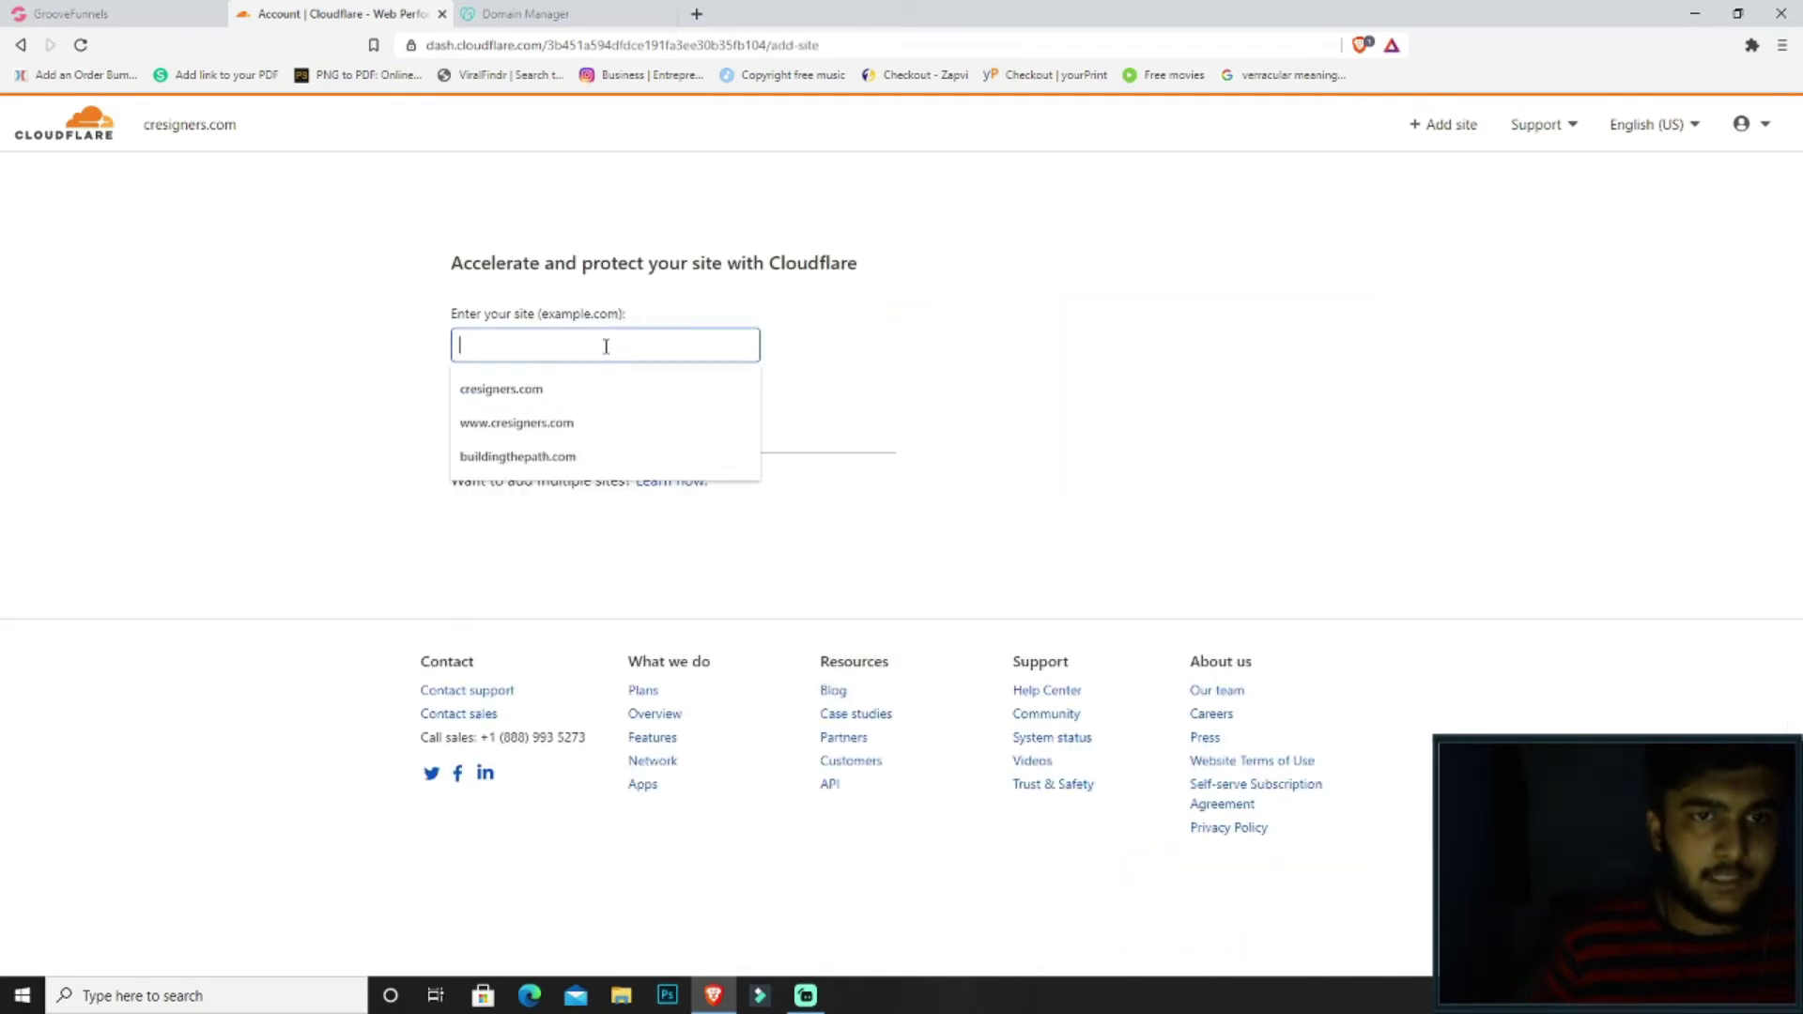
click(606, 456)
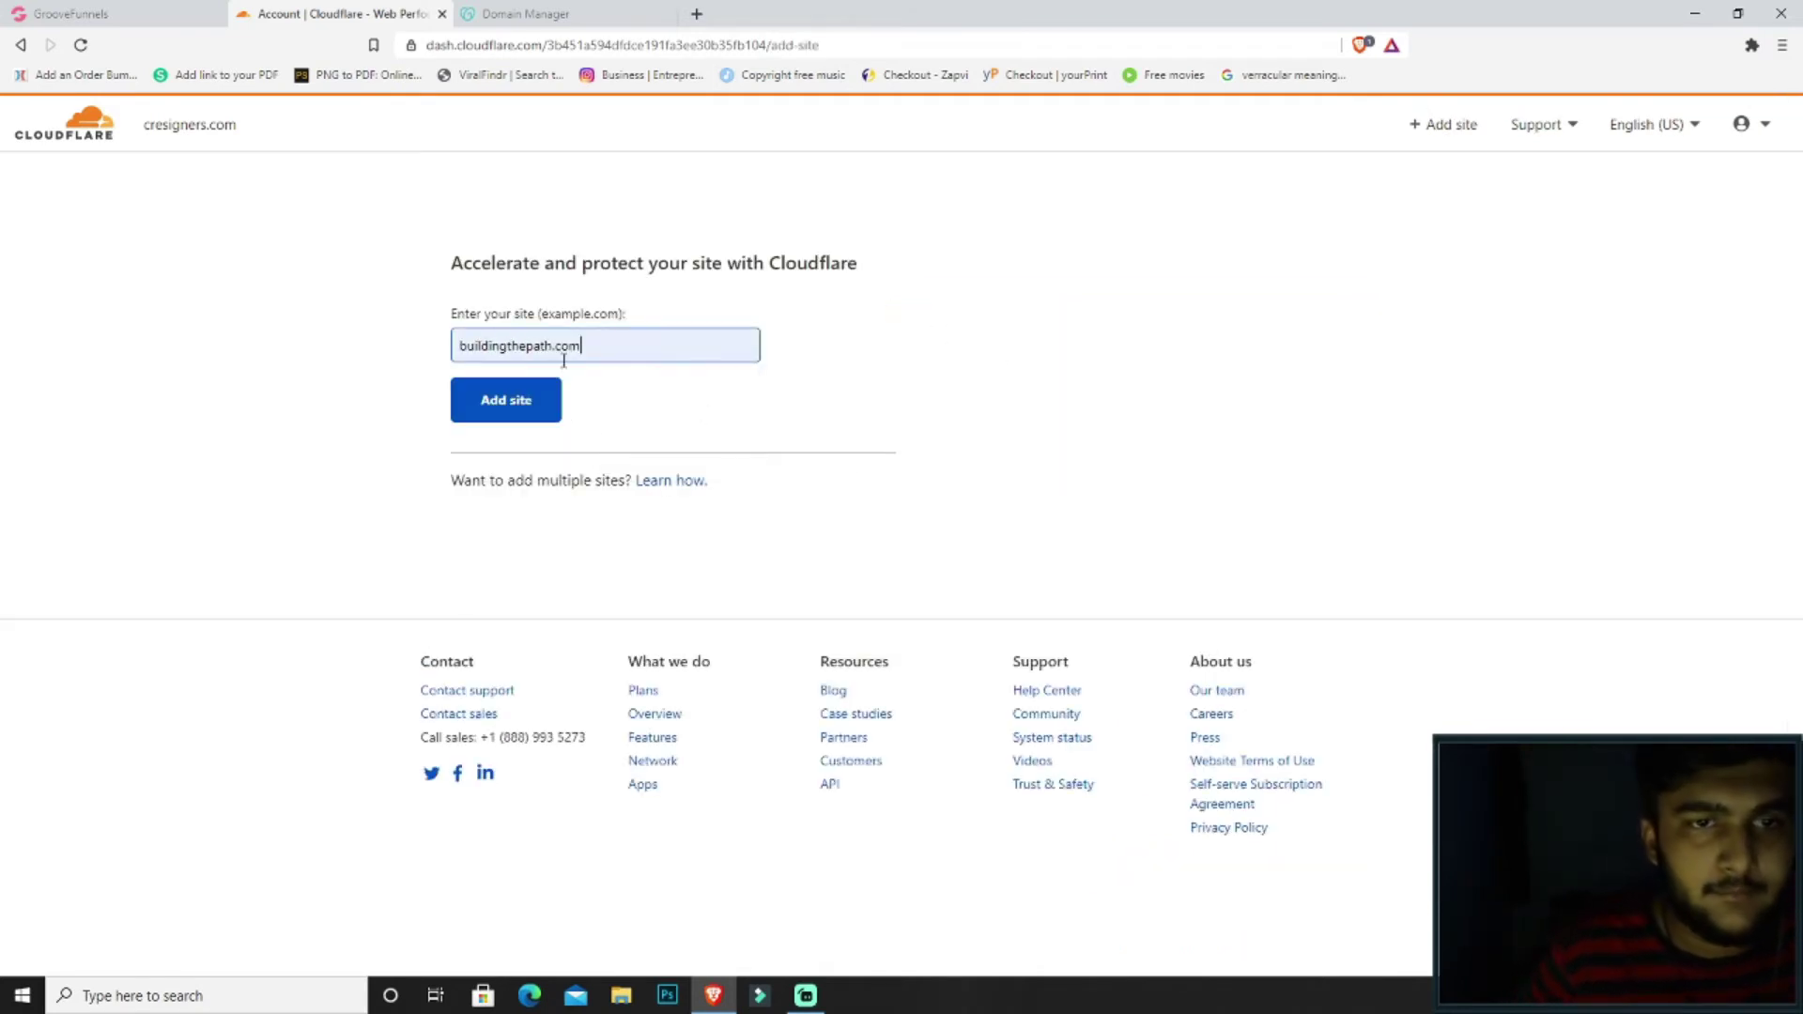
click(518, 401)
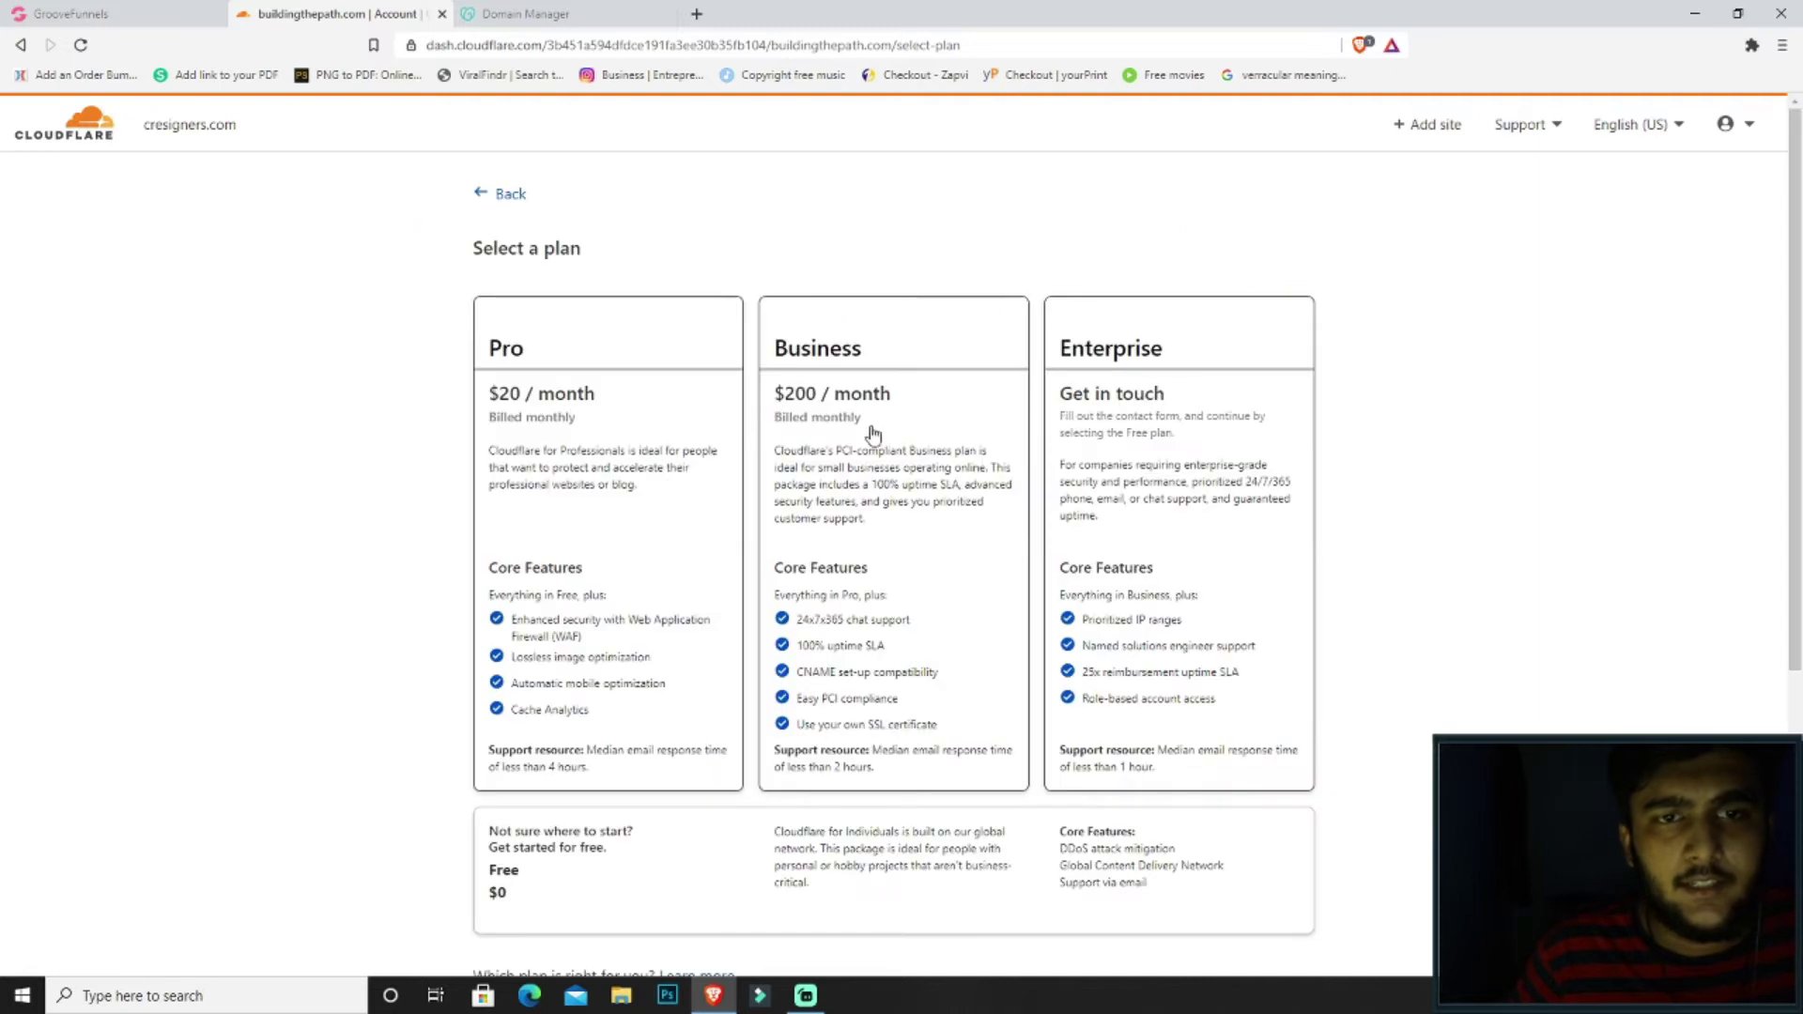
Choose the Free plan and keep the scanned DNS records for buildingthepath.com
scroll(1417, 533, down, 3)
click(604, 556)
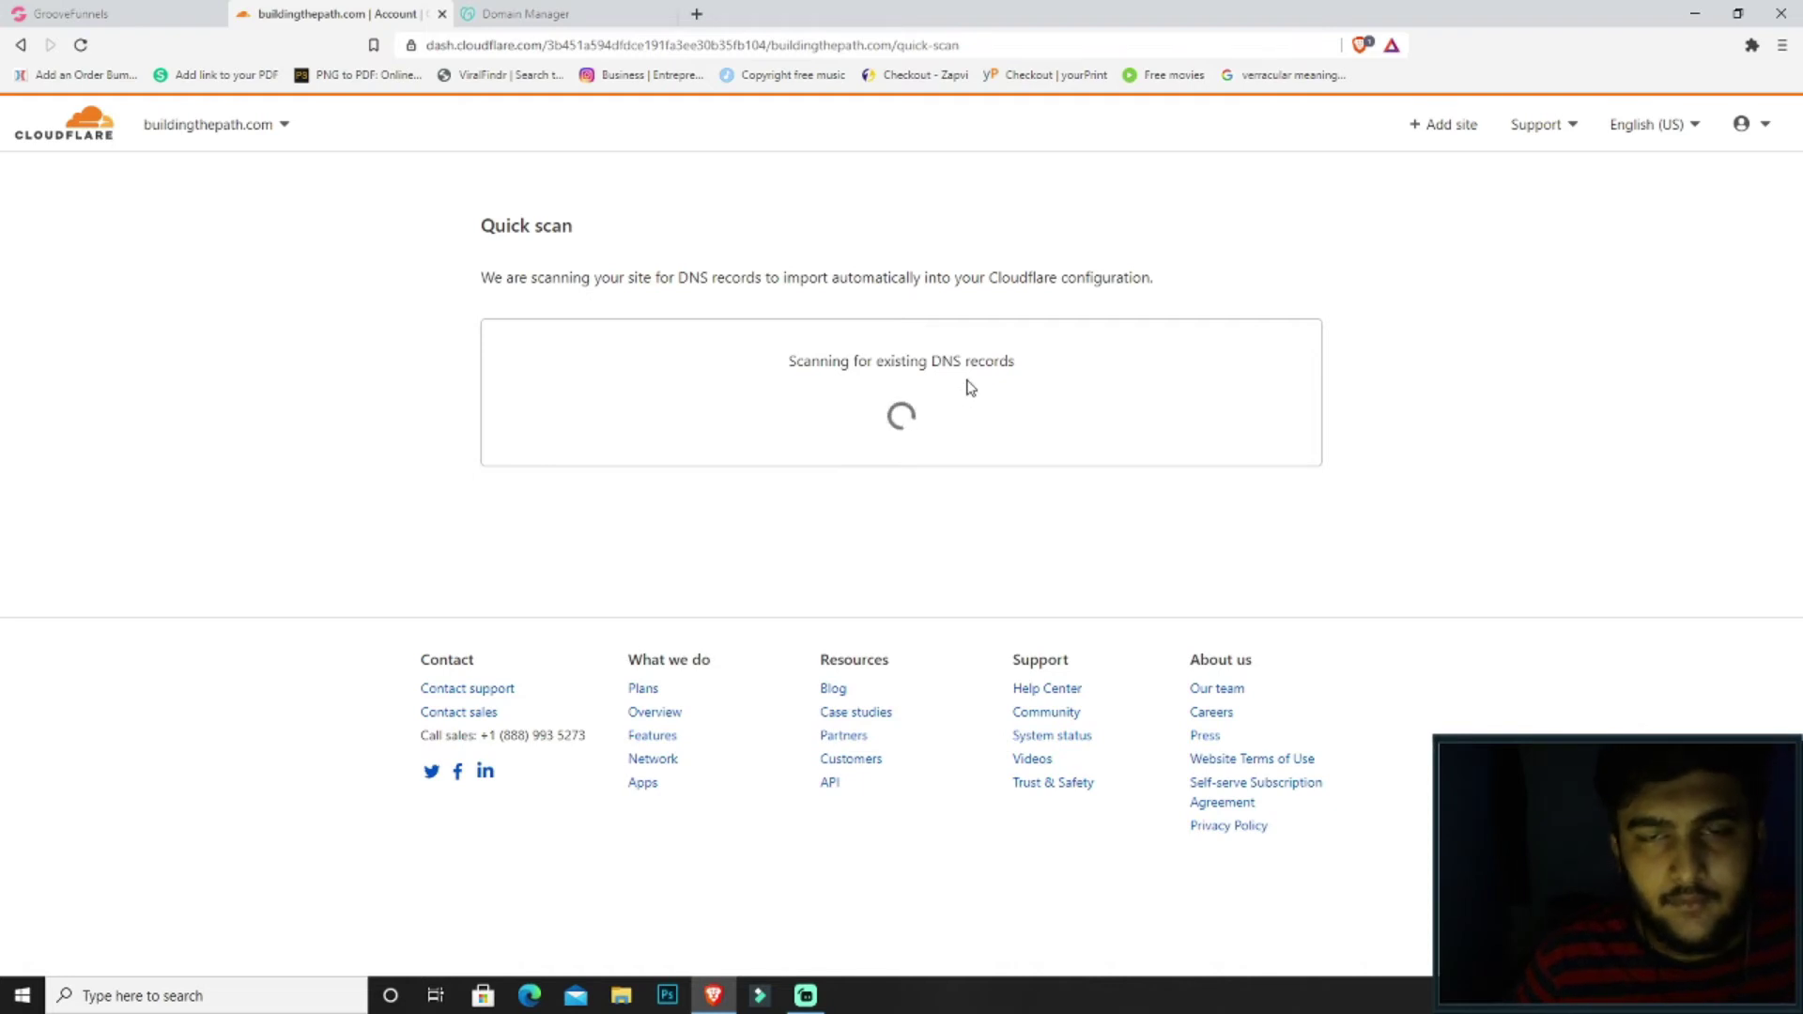
scroll(1800, 410, down, 2)
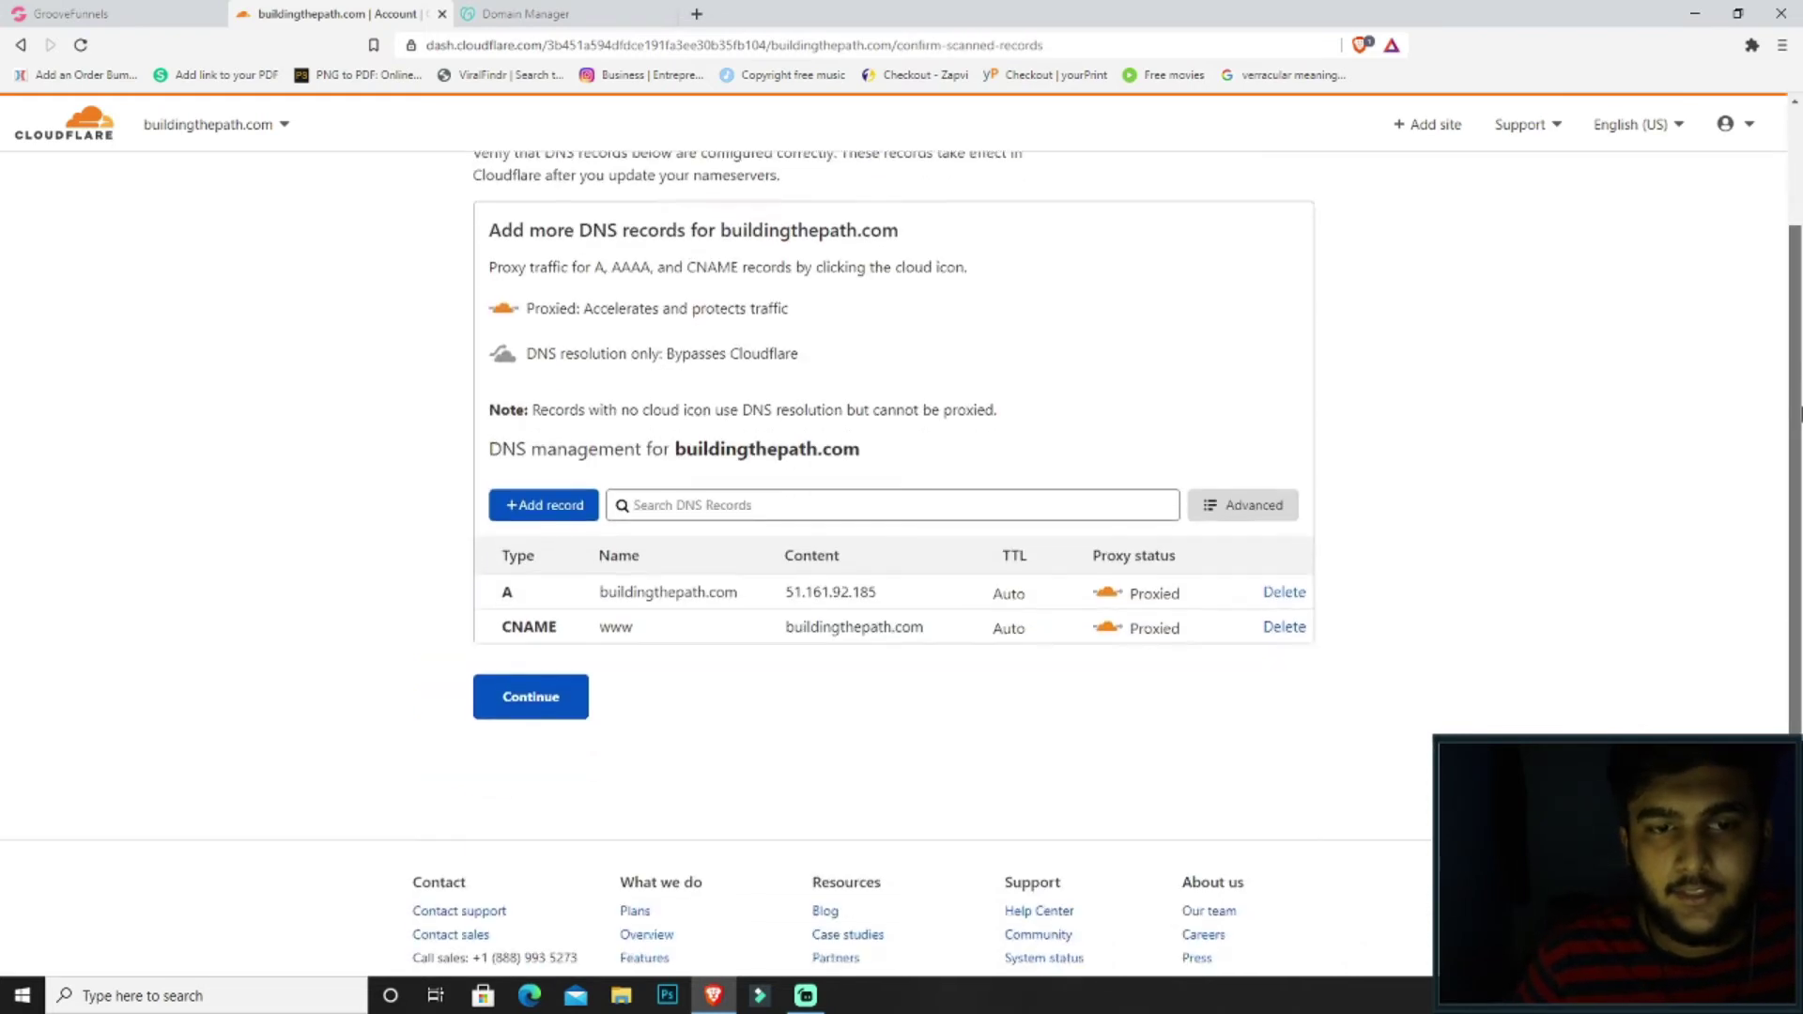
drag(1799, 410, 1800, 373)
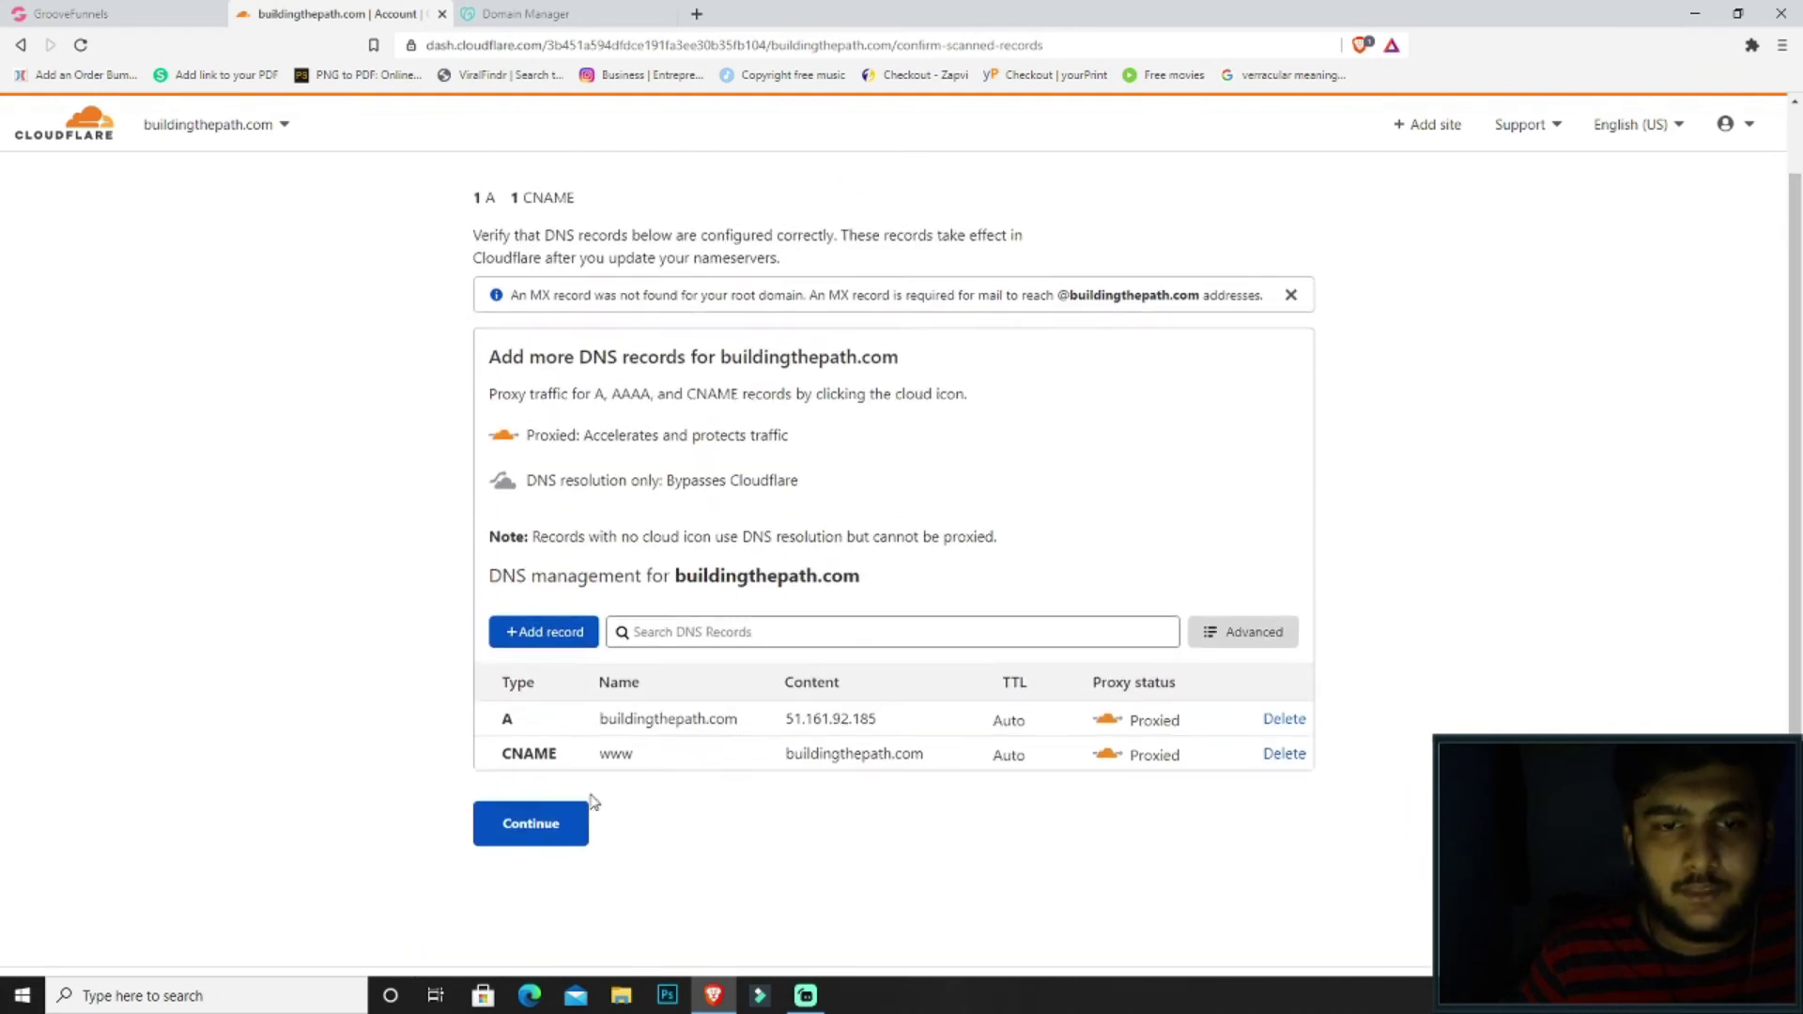
click(552, 825)
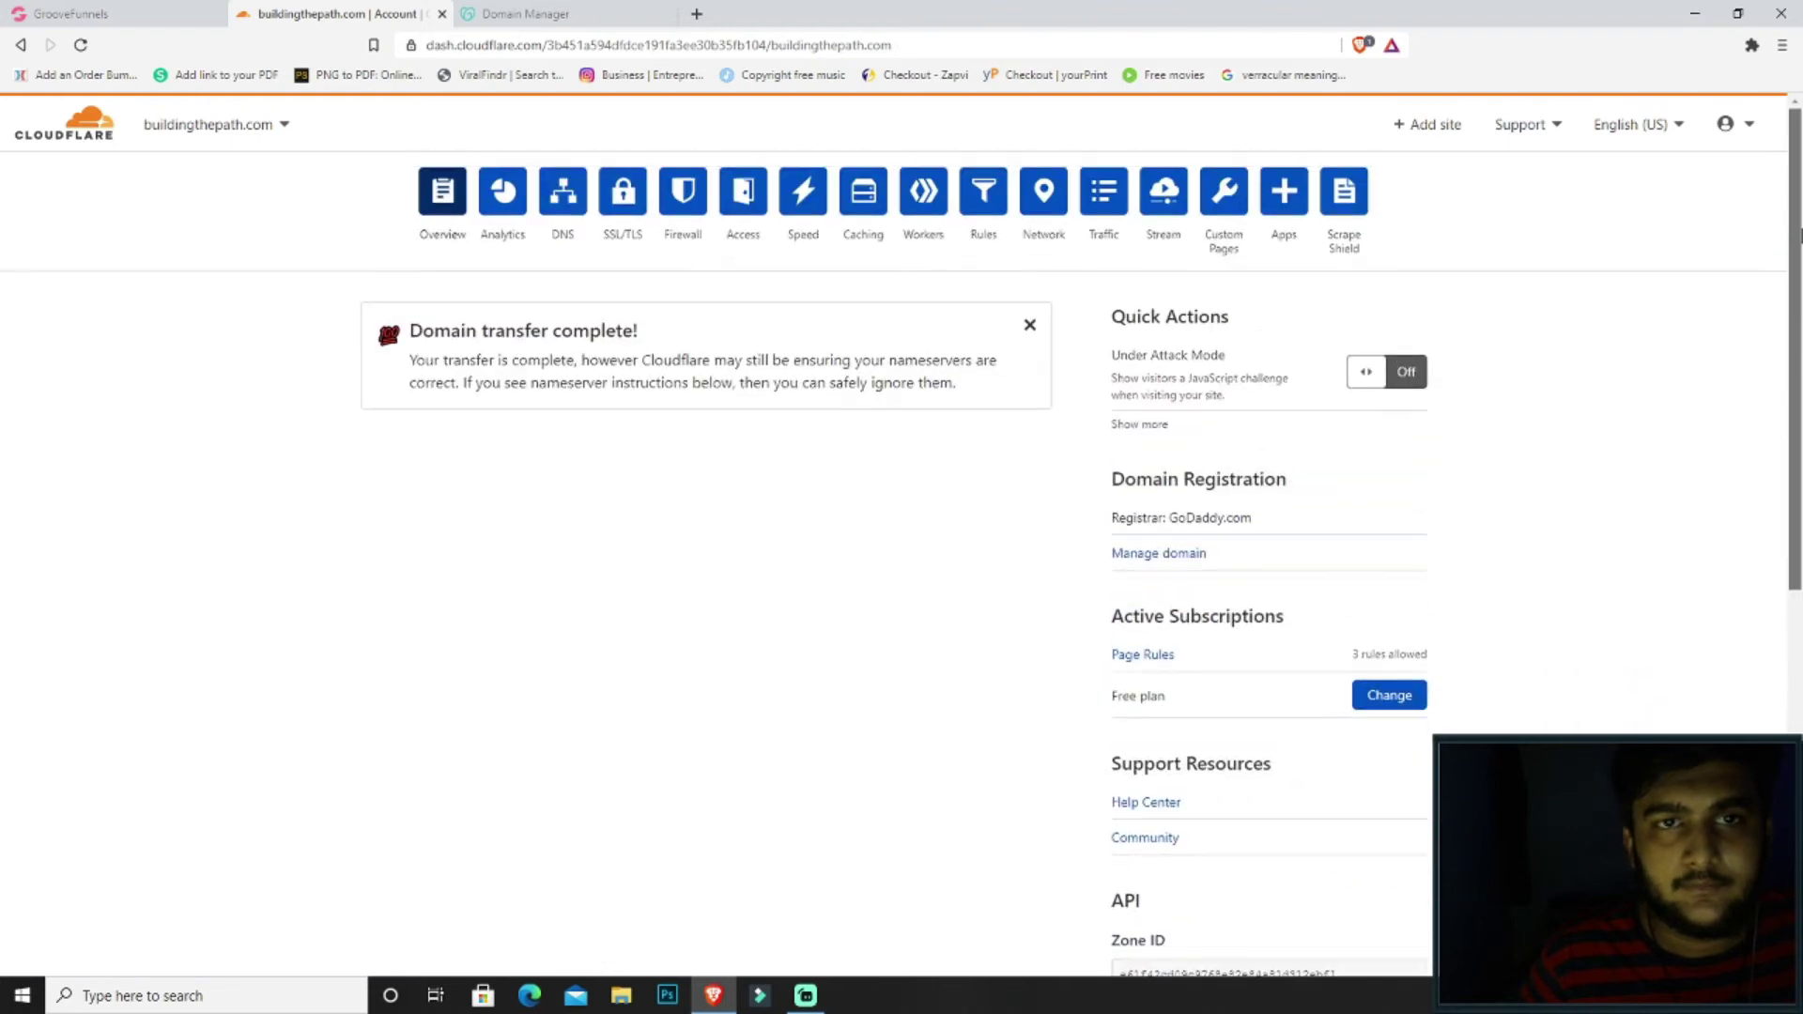
scroll(1794, 216, down, 2)
scroll(1788, 186, up, 3)
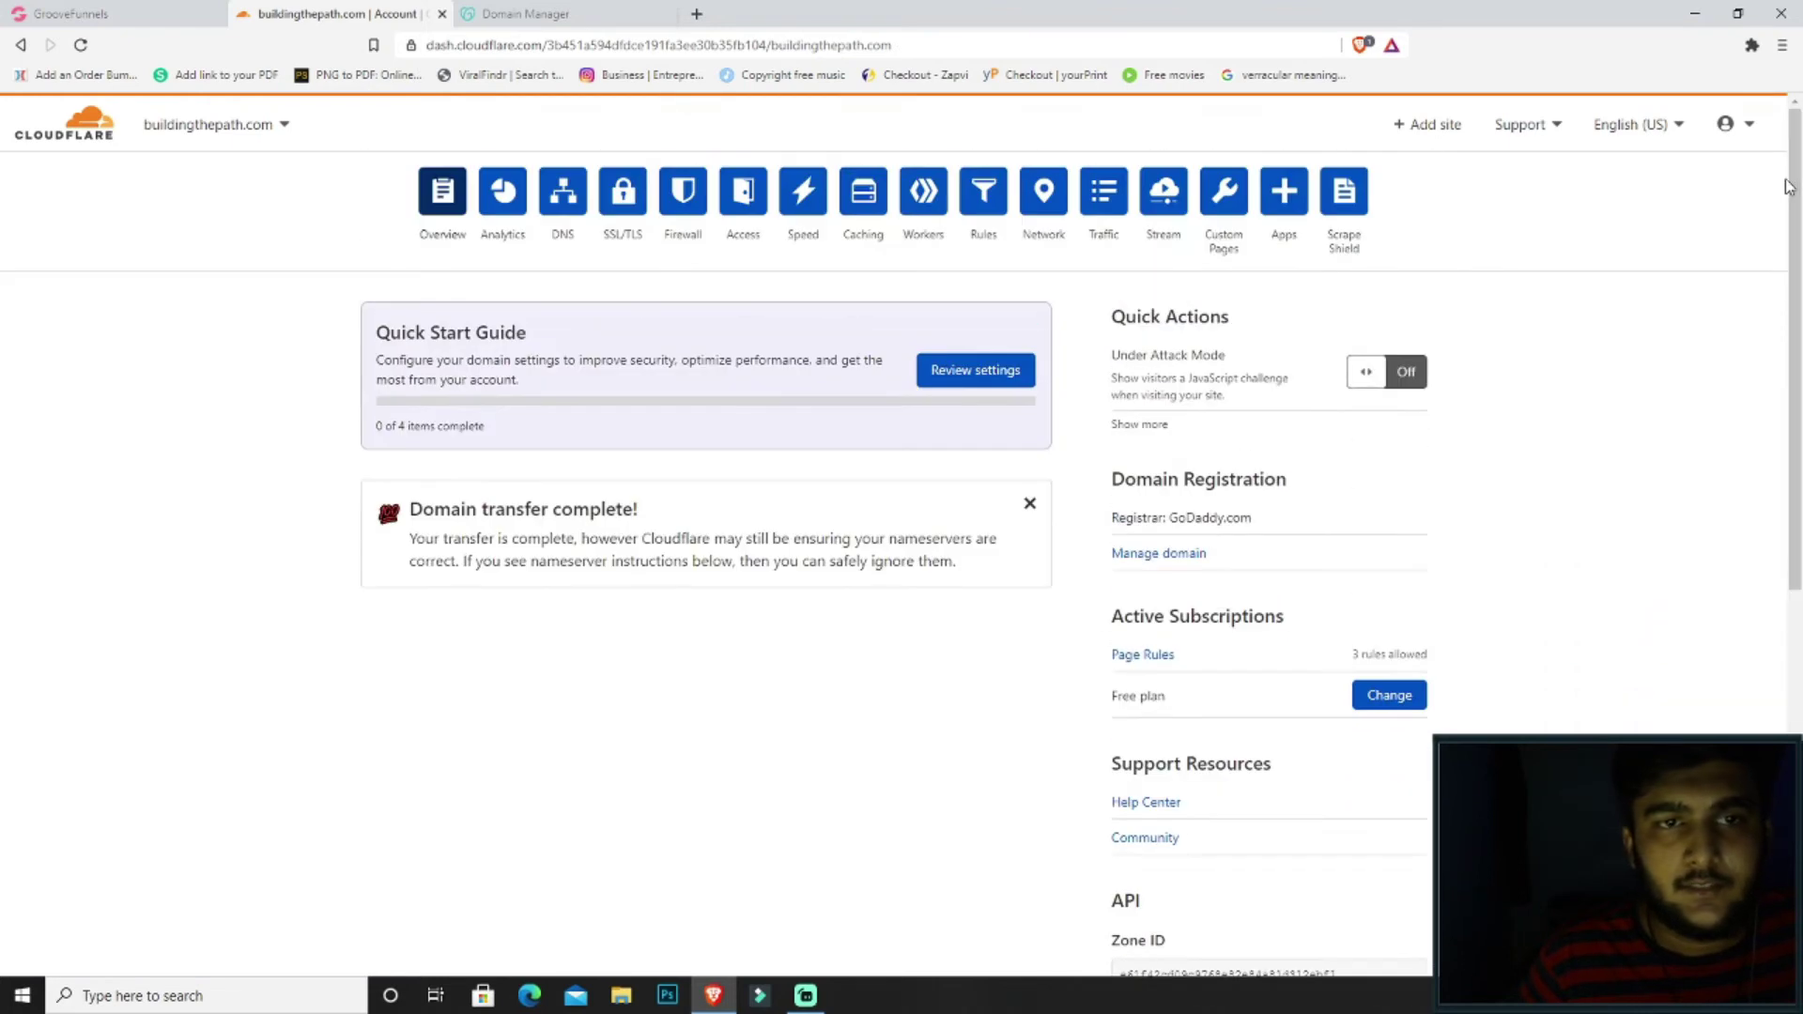
Copy the first Cloudflare nameserver and open GoDaddy's custom nameserver form
click(564, 192)
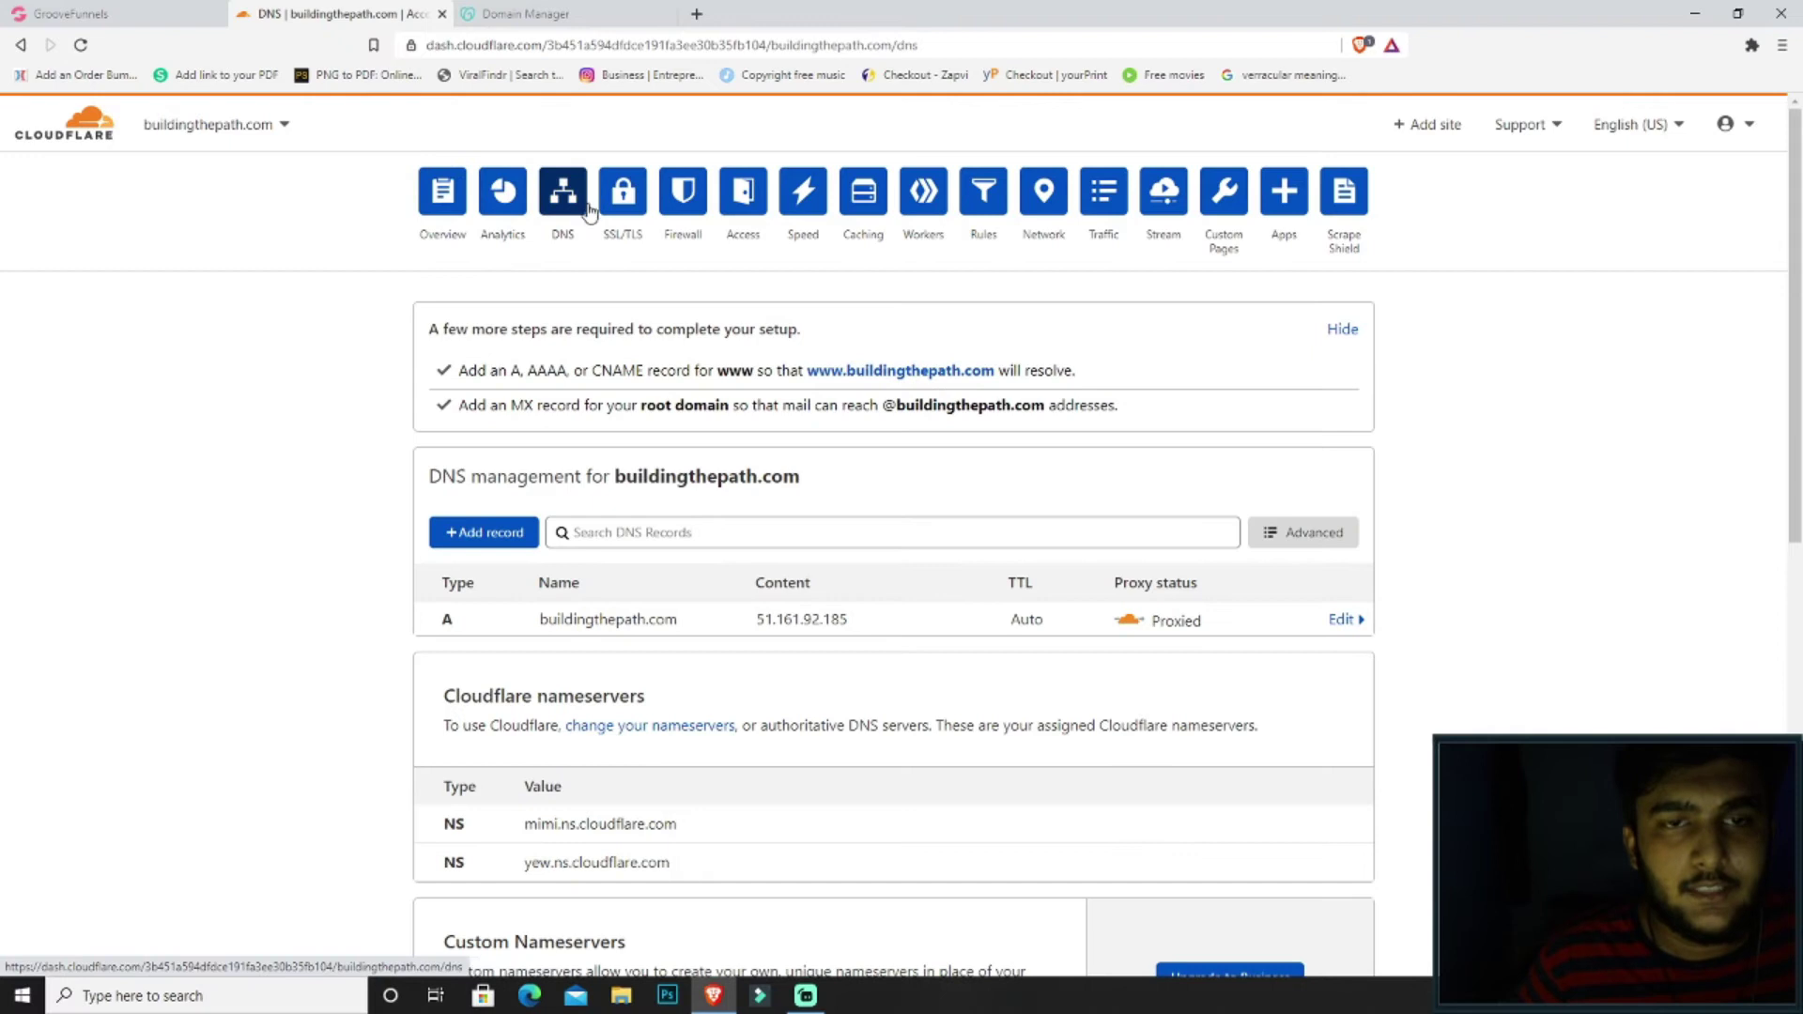
scroll(1800, 279, down, 3)
scroll(1678, 342, up, 2)
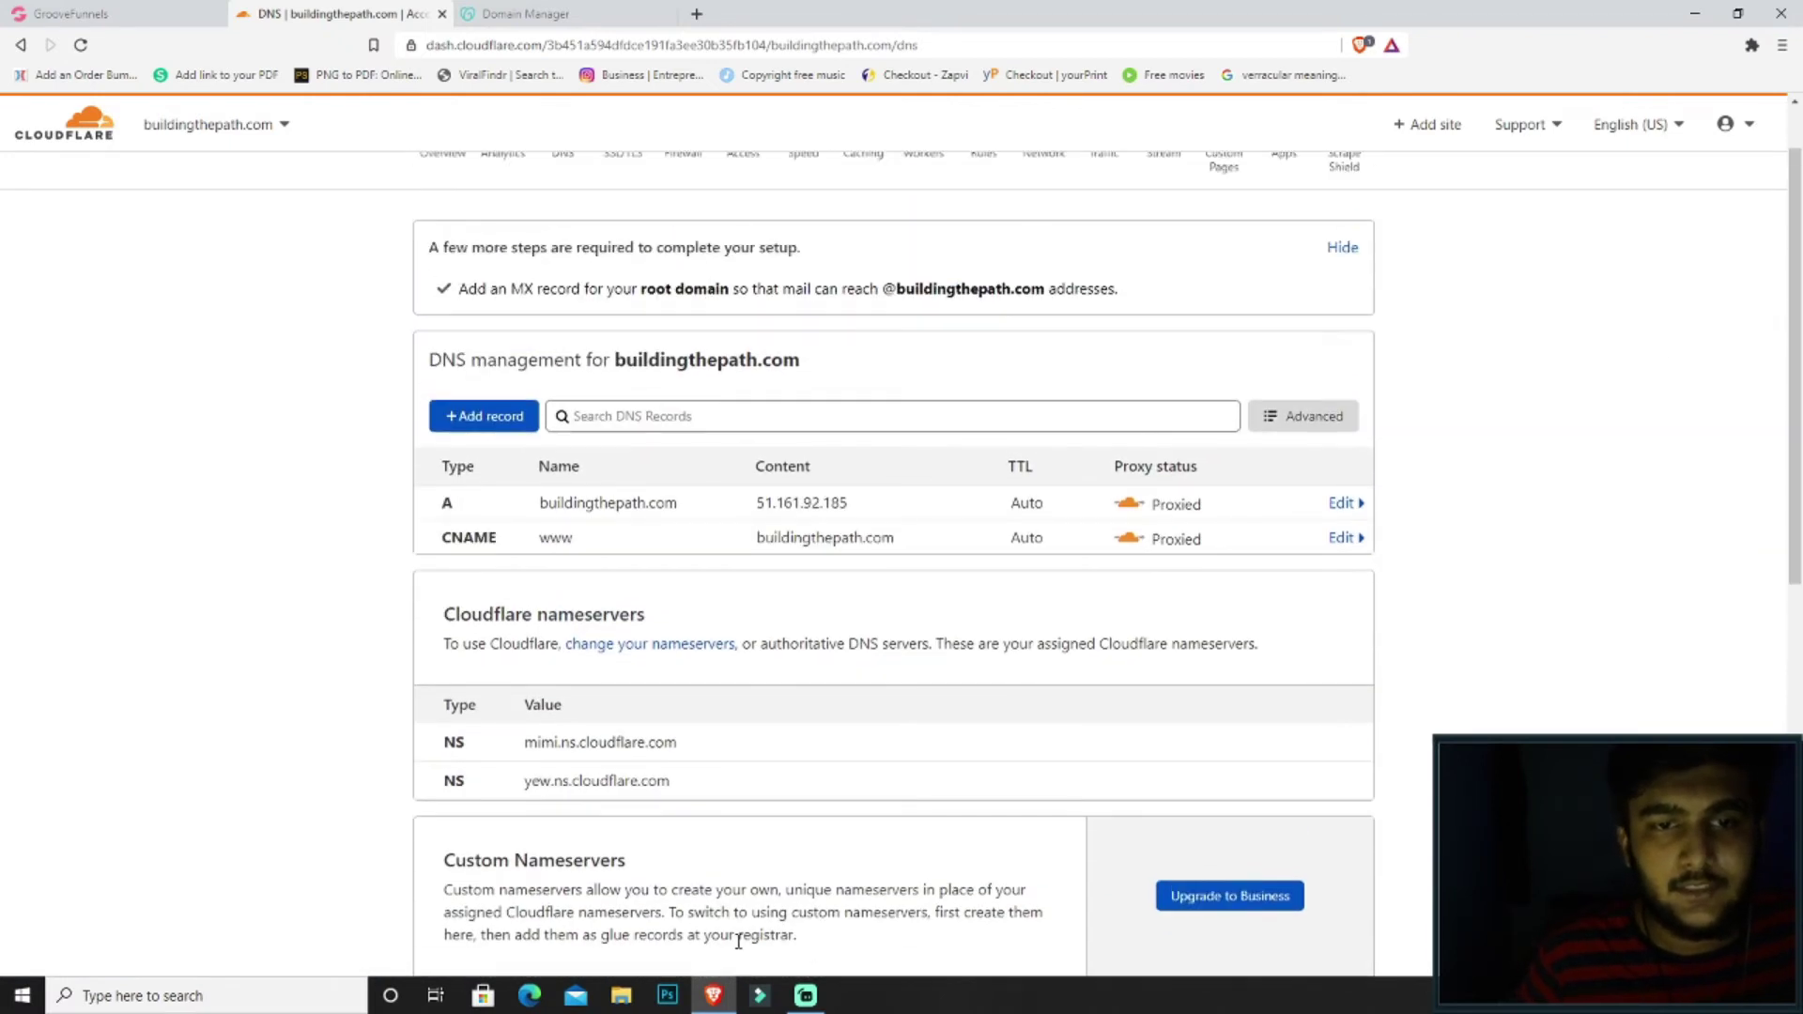
drag(485, 625, 689, 686)
click(721, 752)
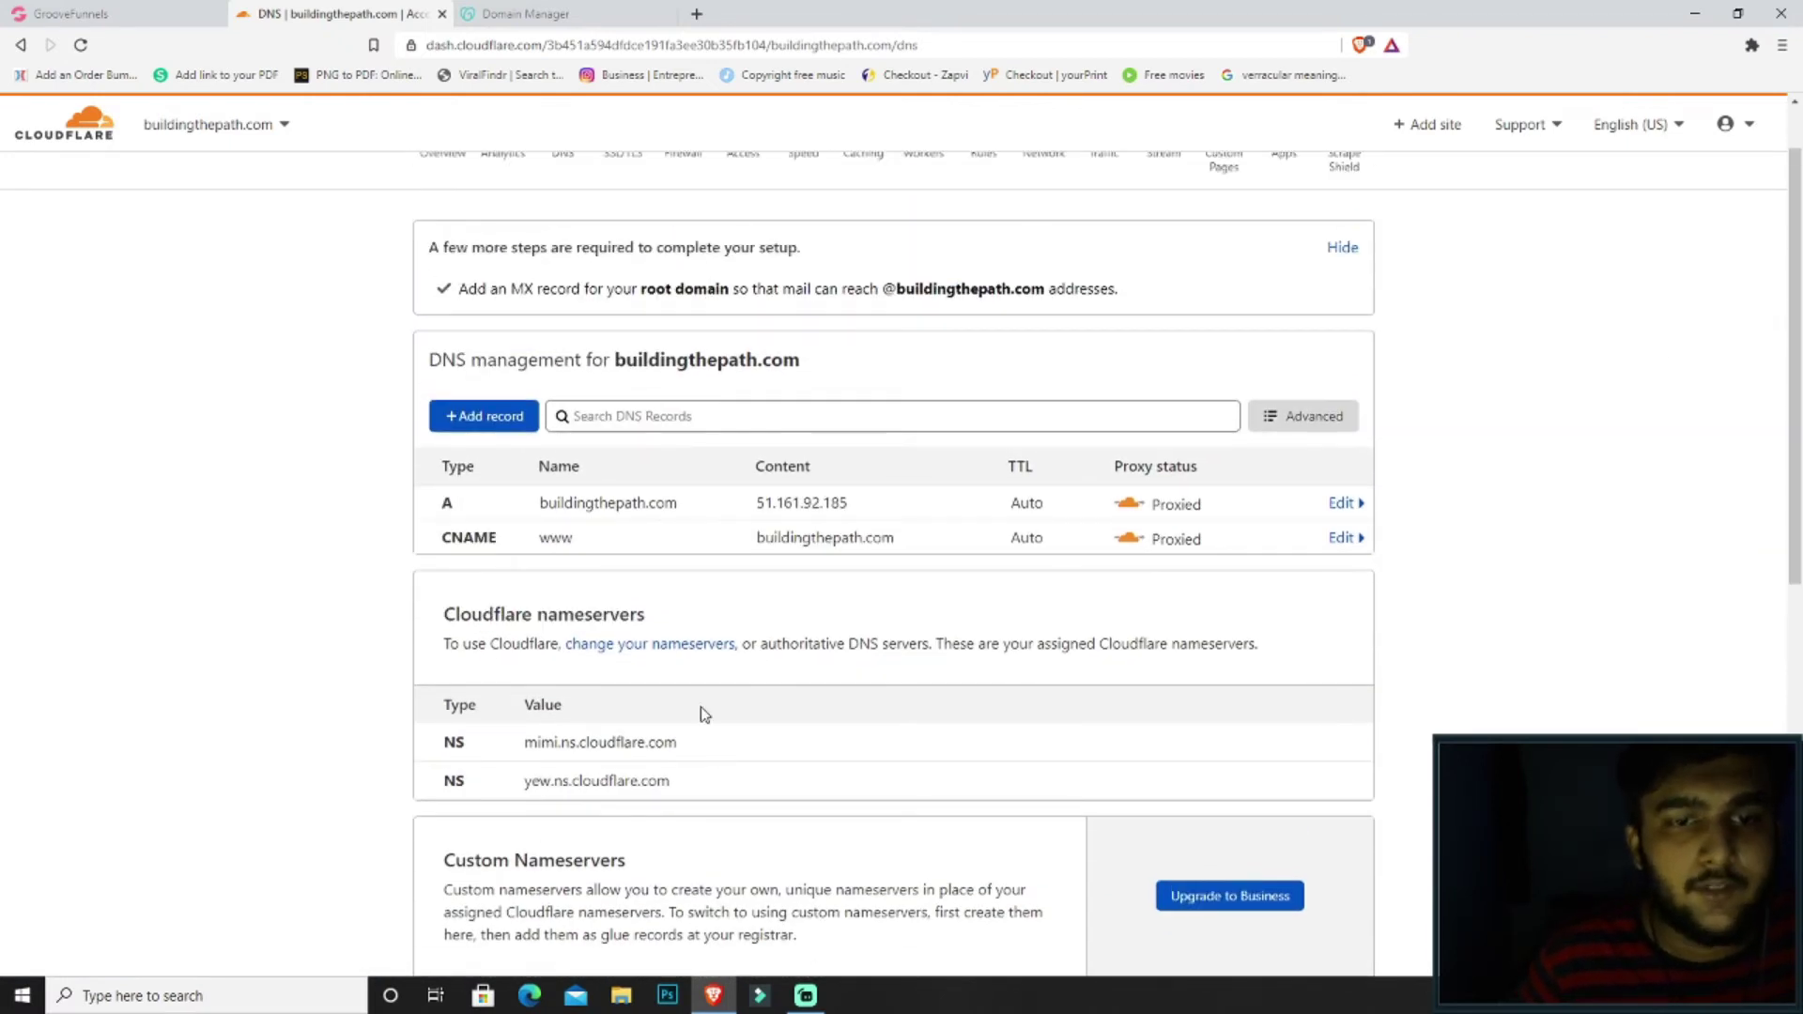
drag(680, 749, 523, 746)
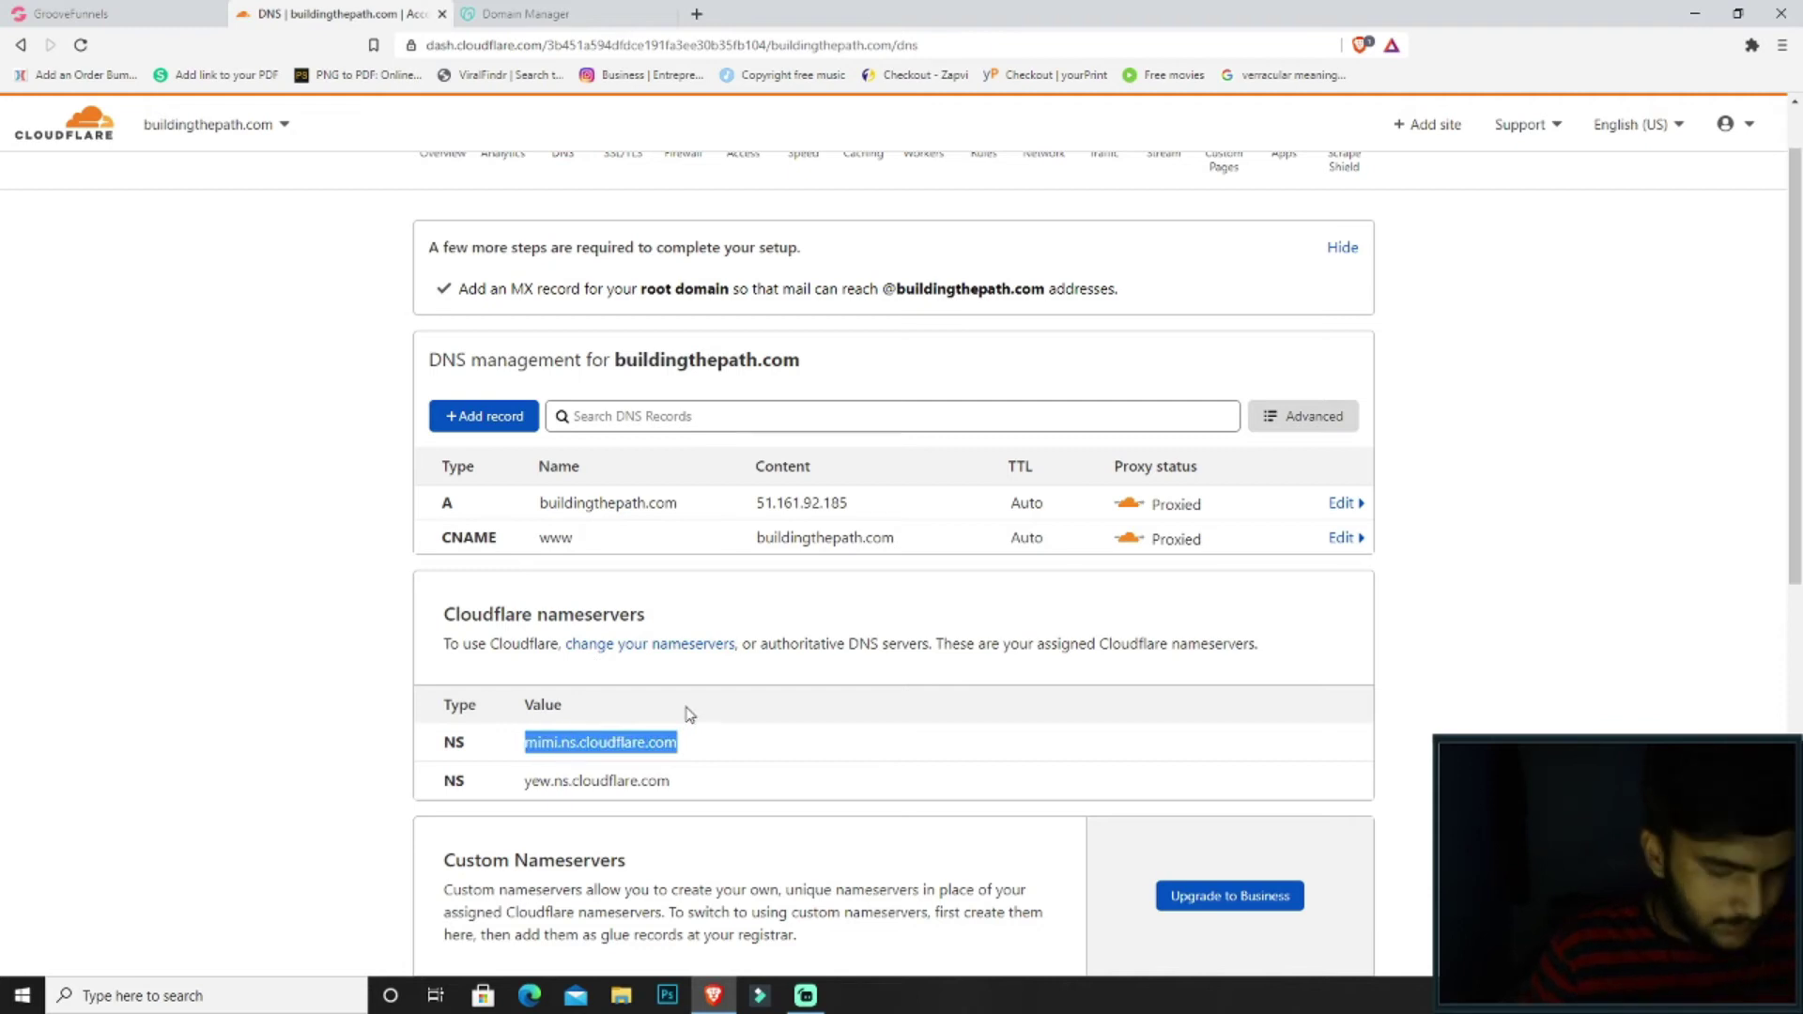
key(ctrl+Tab)
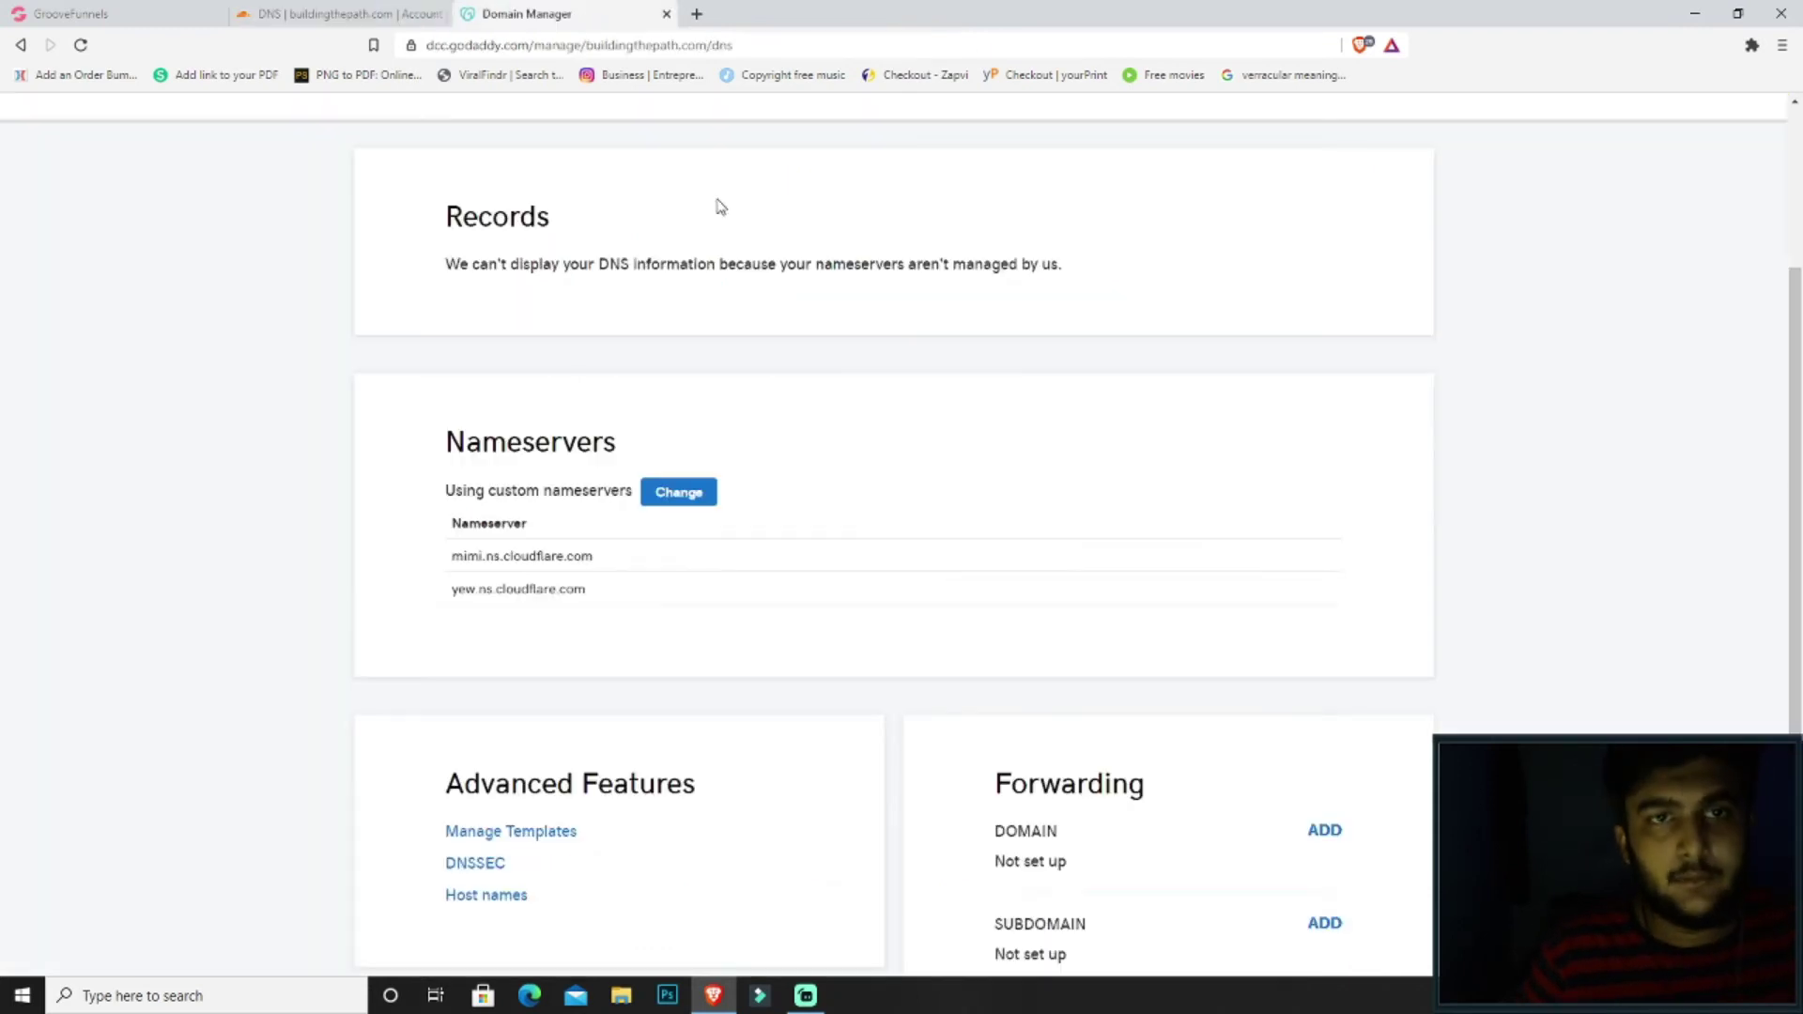
click(705, 501)
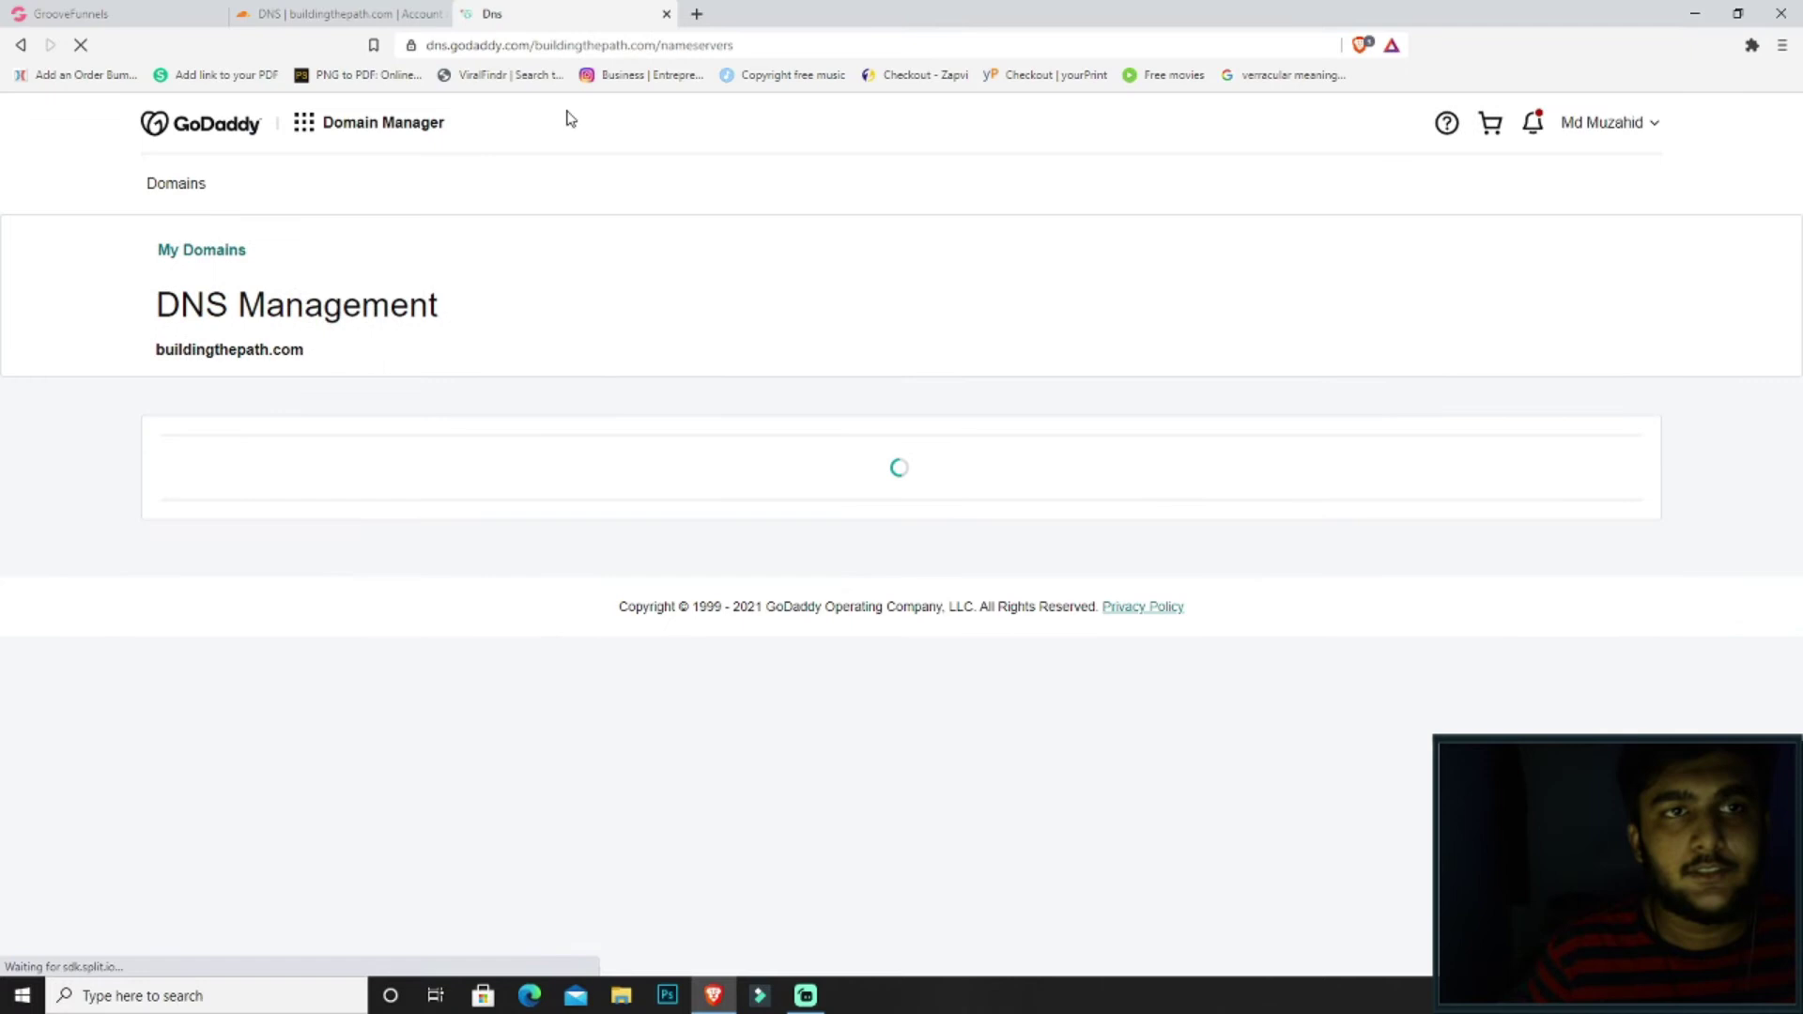
triple_click(568, 598)
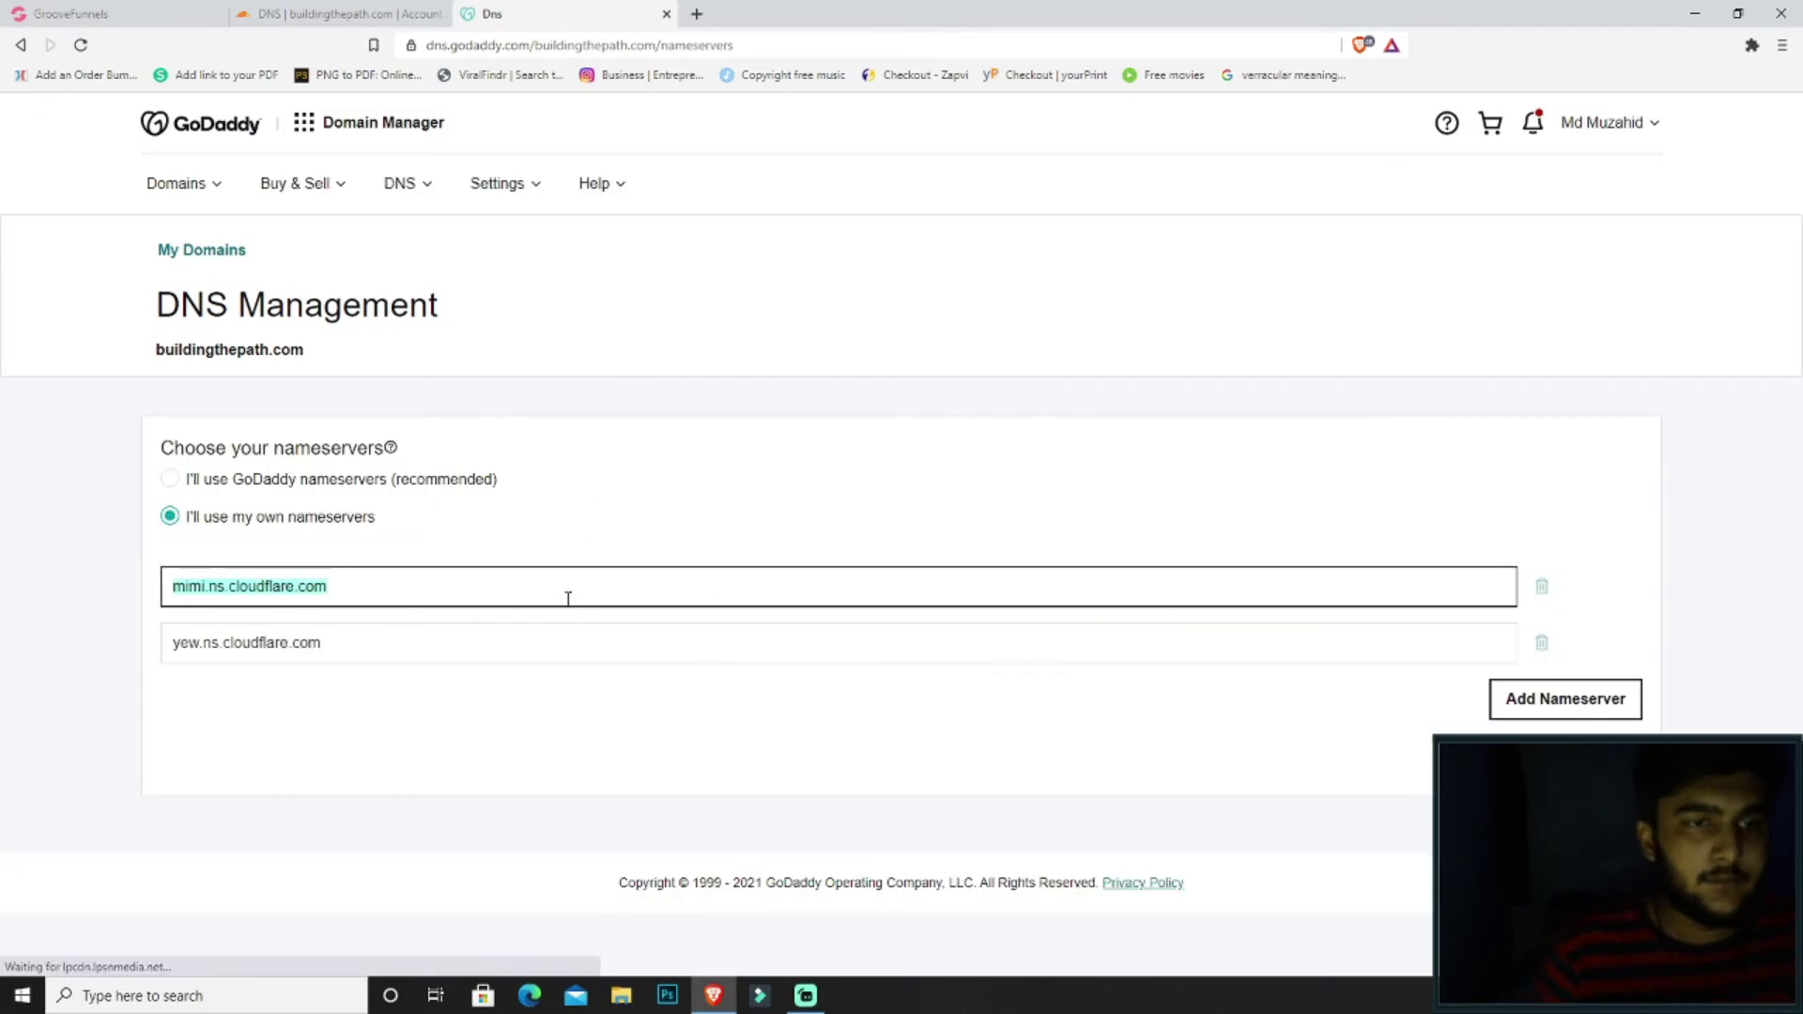
click(563, 596)
Paste yew.ns.cloudflare.com into GoDaddy's second nameserver field and remove the leading space
click(330, 7)
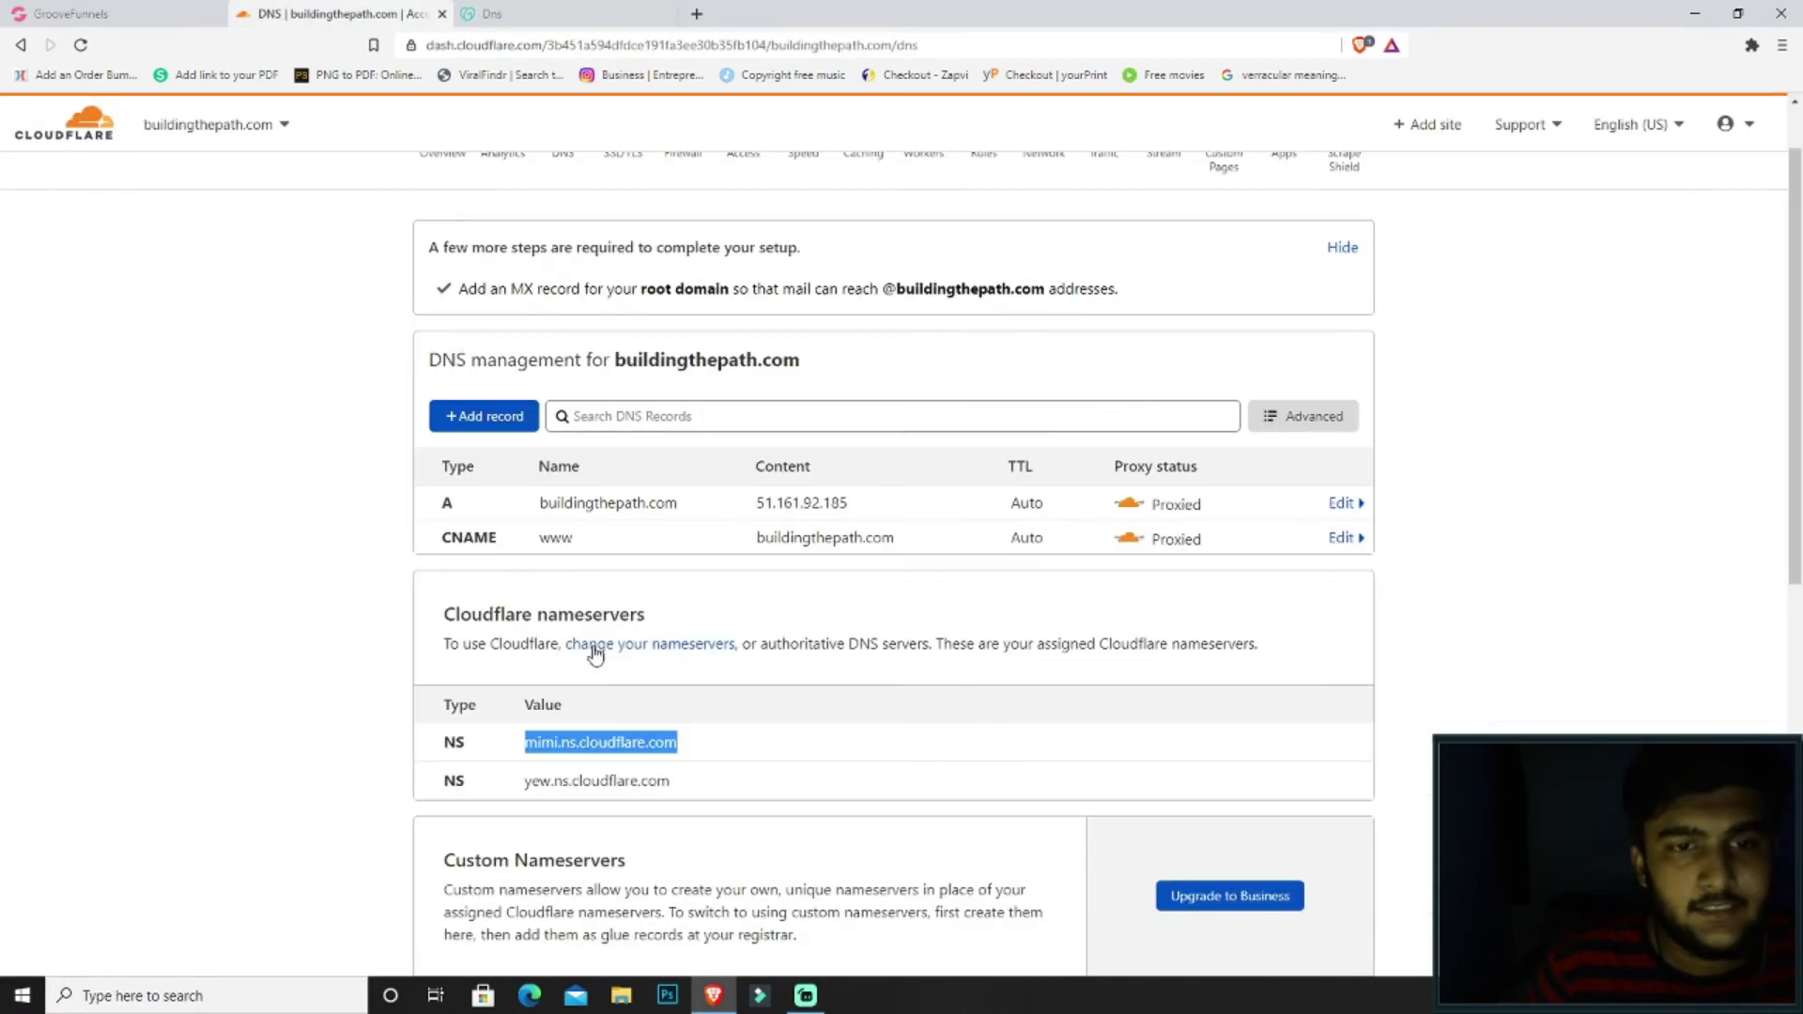
drag(671, 780, 469, 787)
key(ctrl+c)
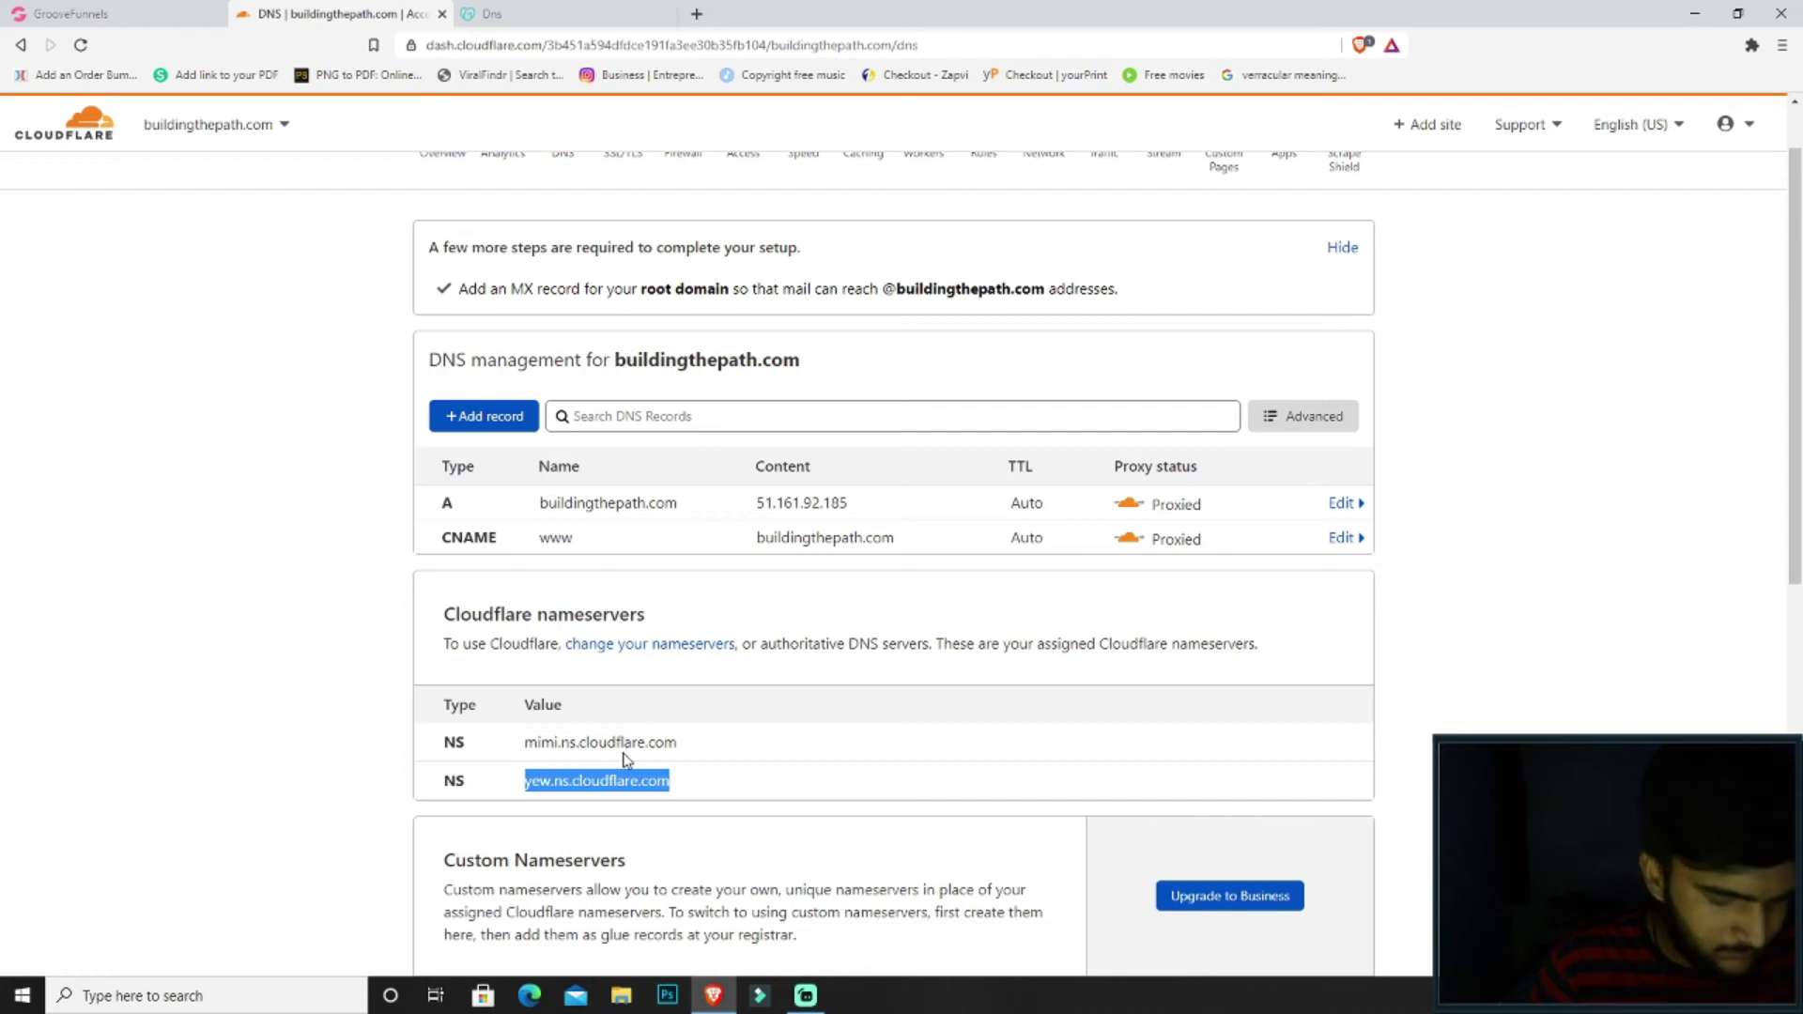
click(611, 15)
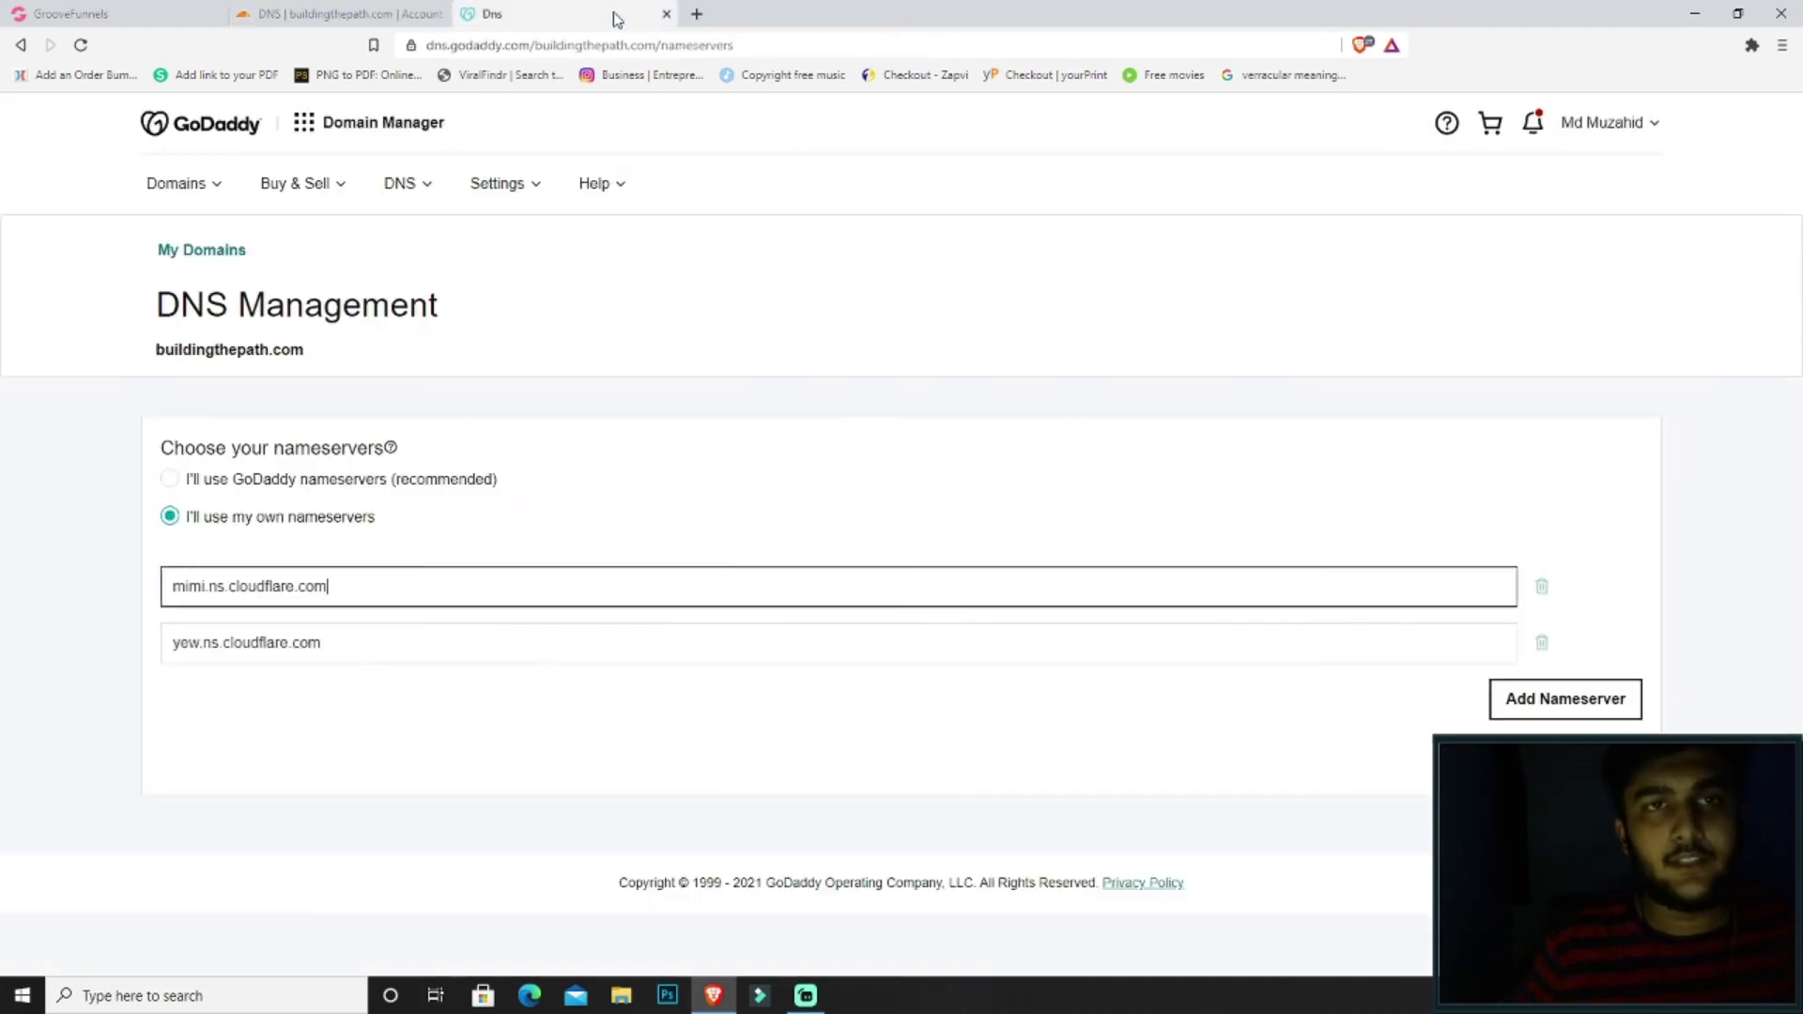
triple_click(422, 638)
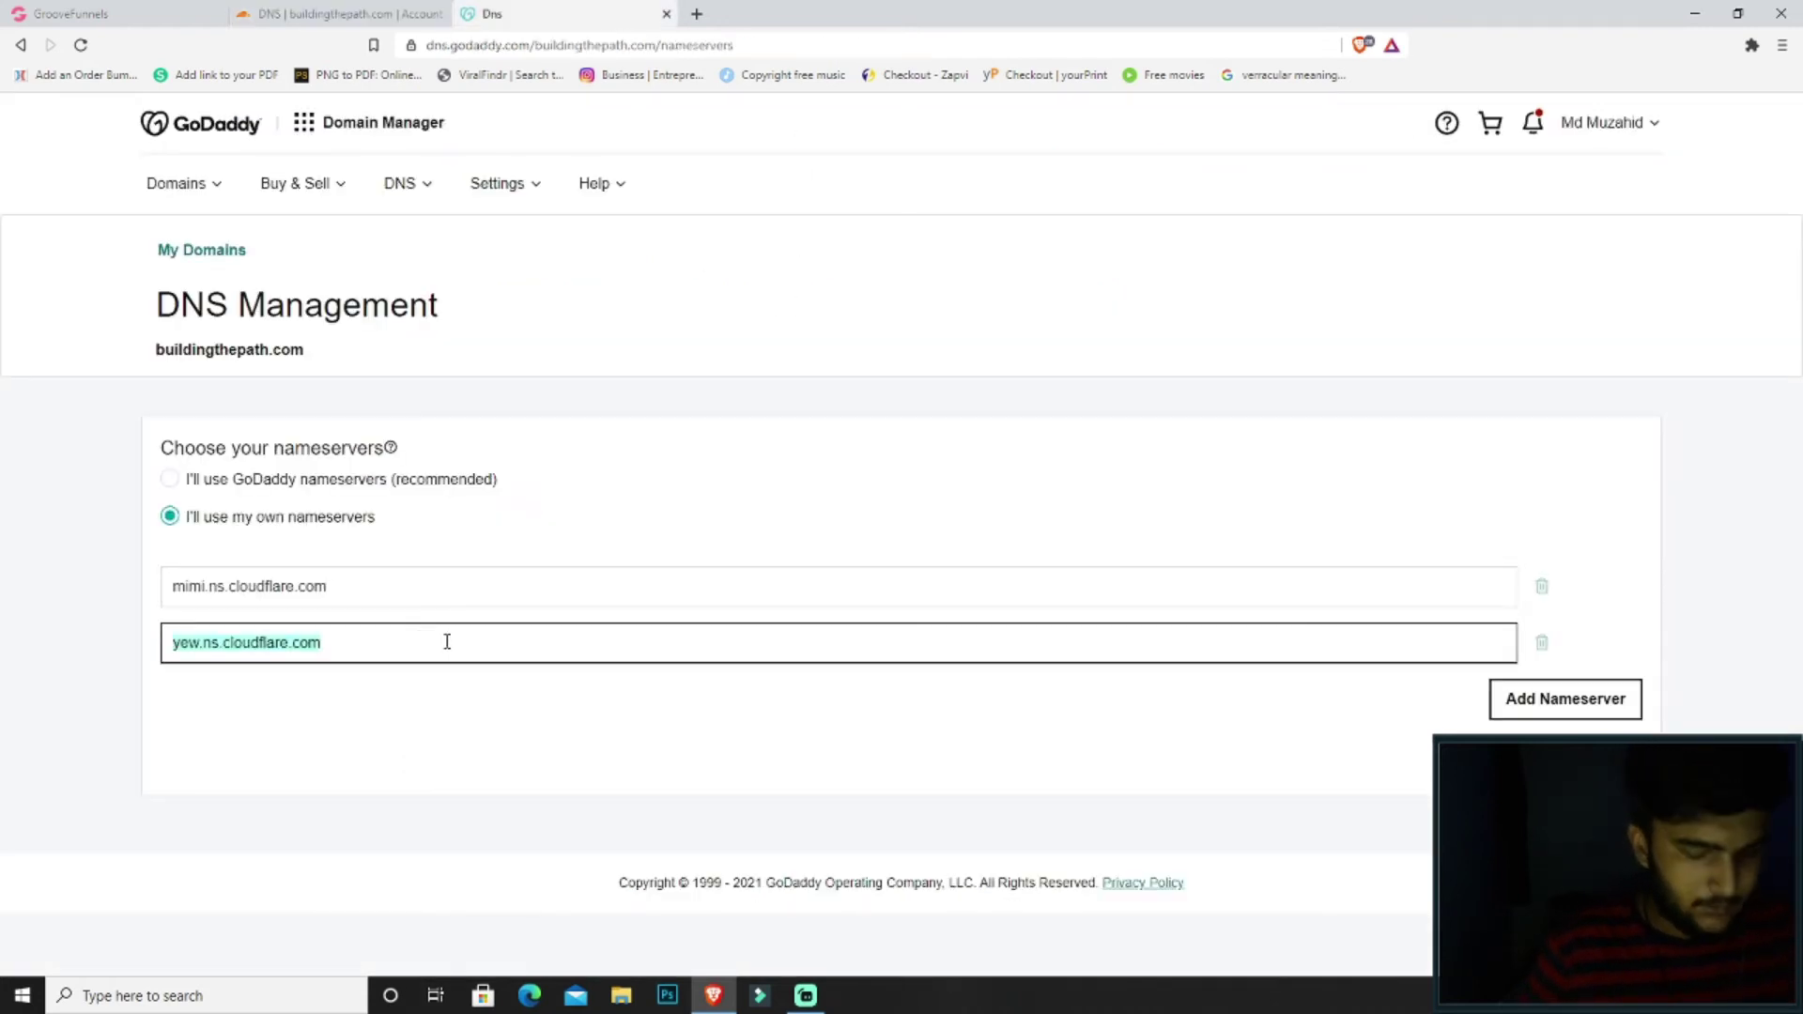
key(ctrl+v)
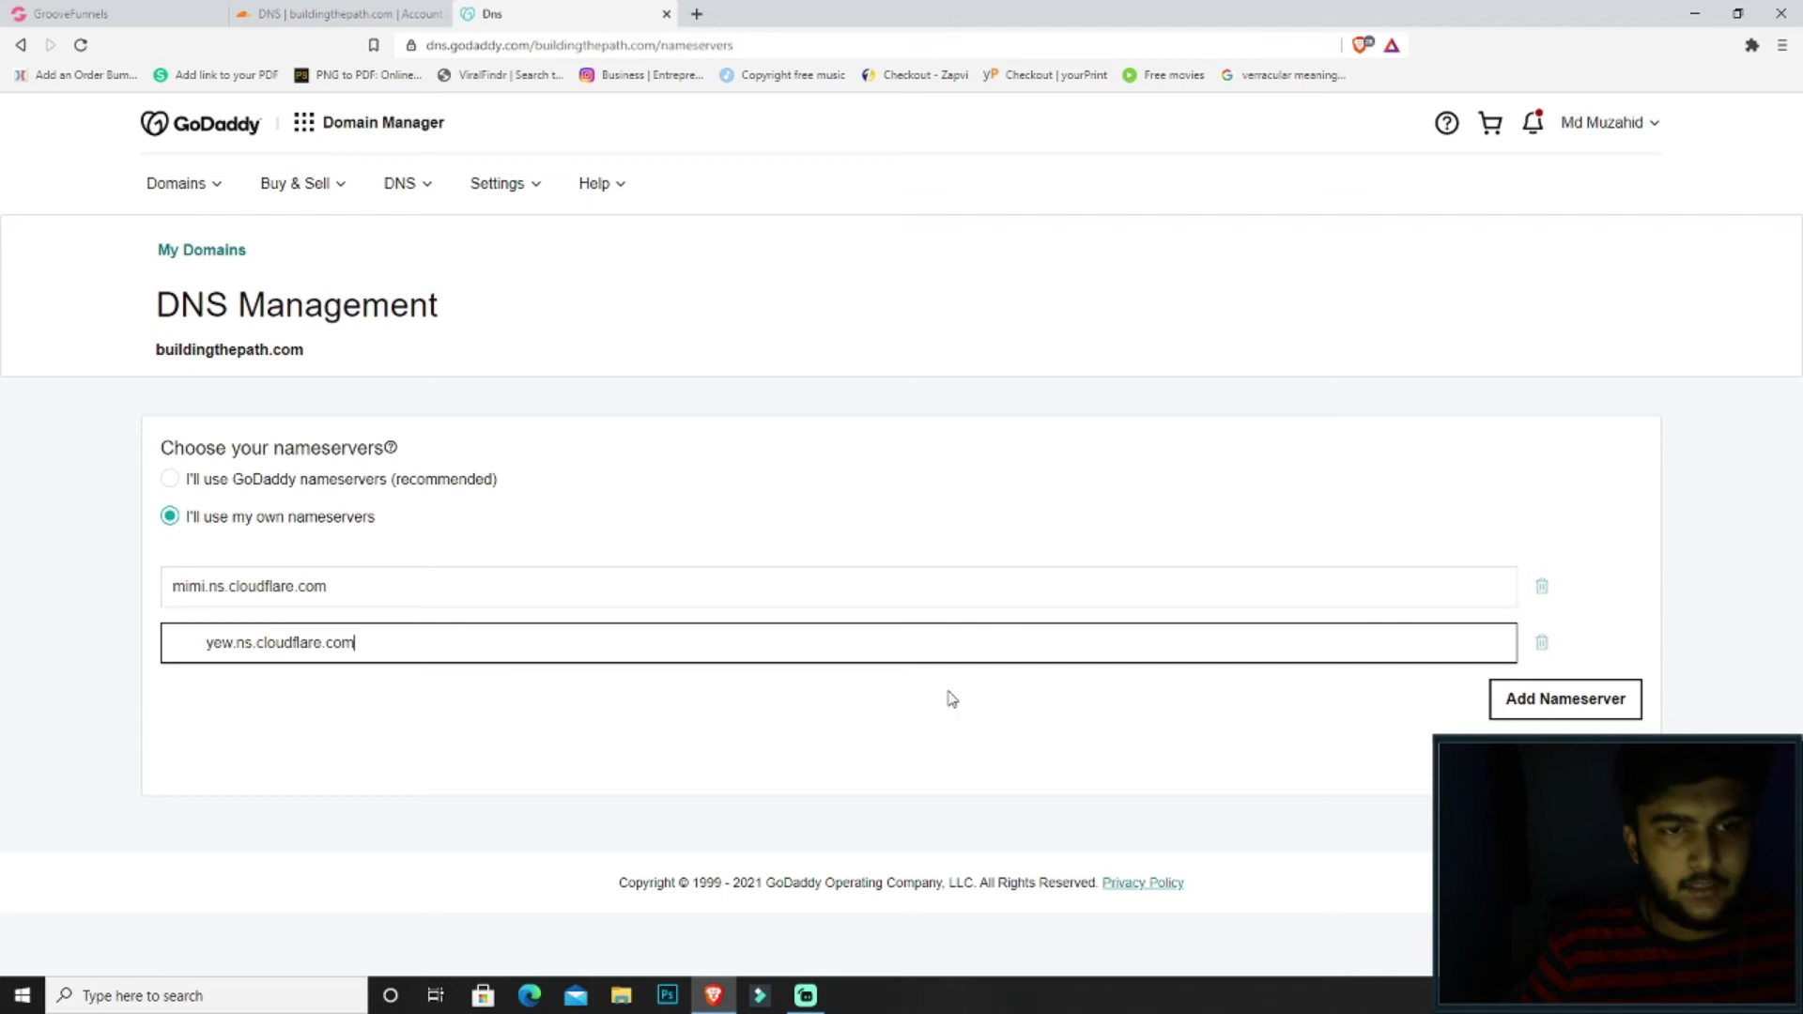
click(208, 642)
key(BackSpace)
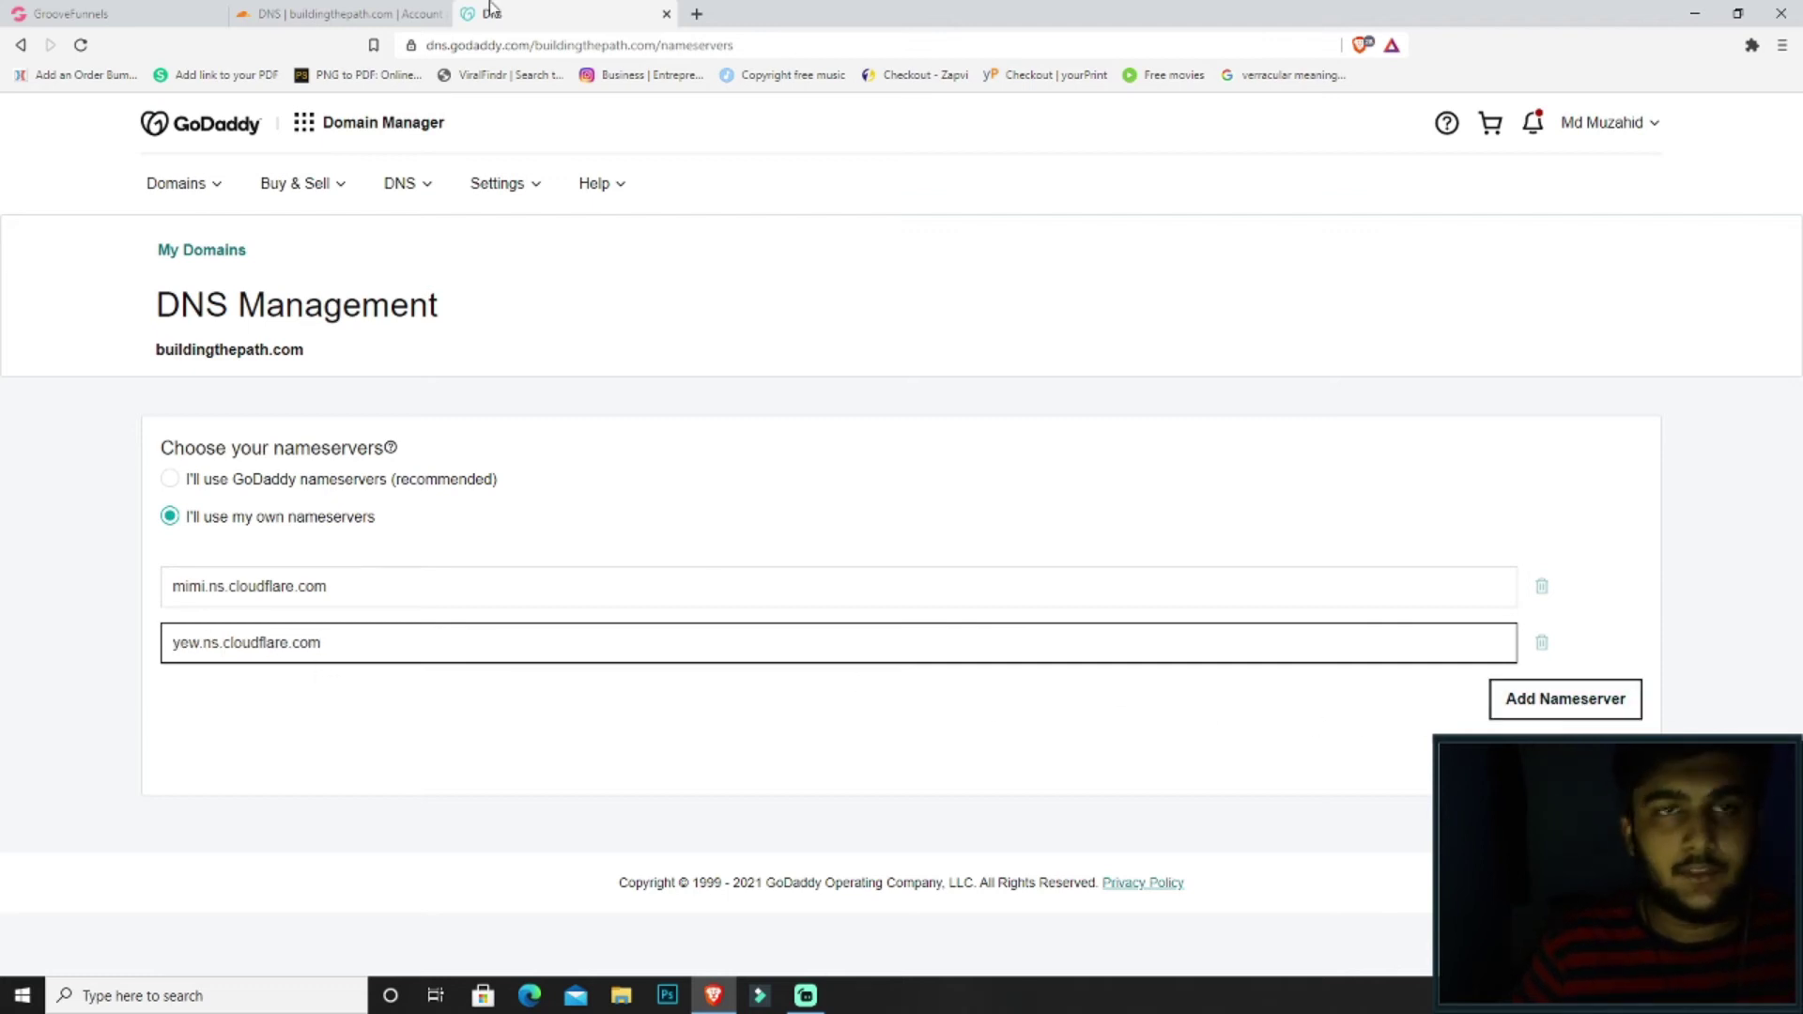
Save the mimi and yew Cloudflare nameservers in GoDaddy and confirm the update warning
click(310, 13)
click(839, 759)
click(566, 11)
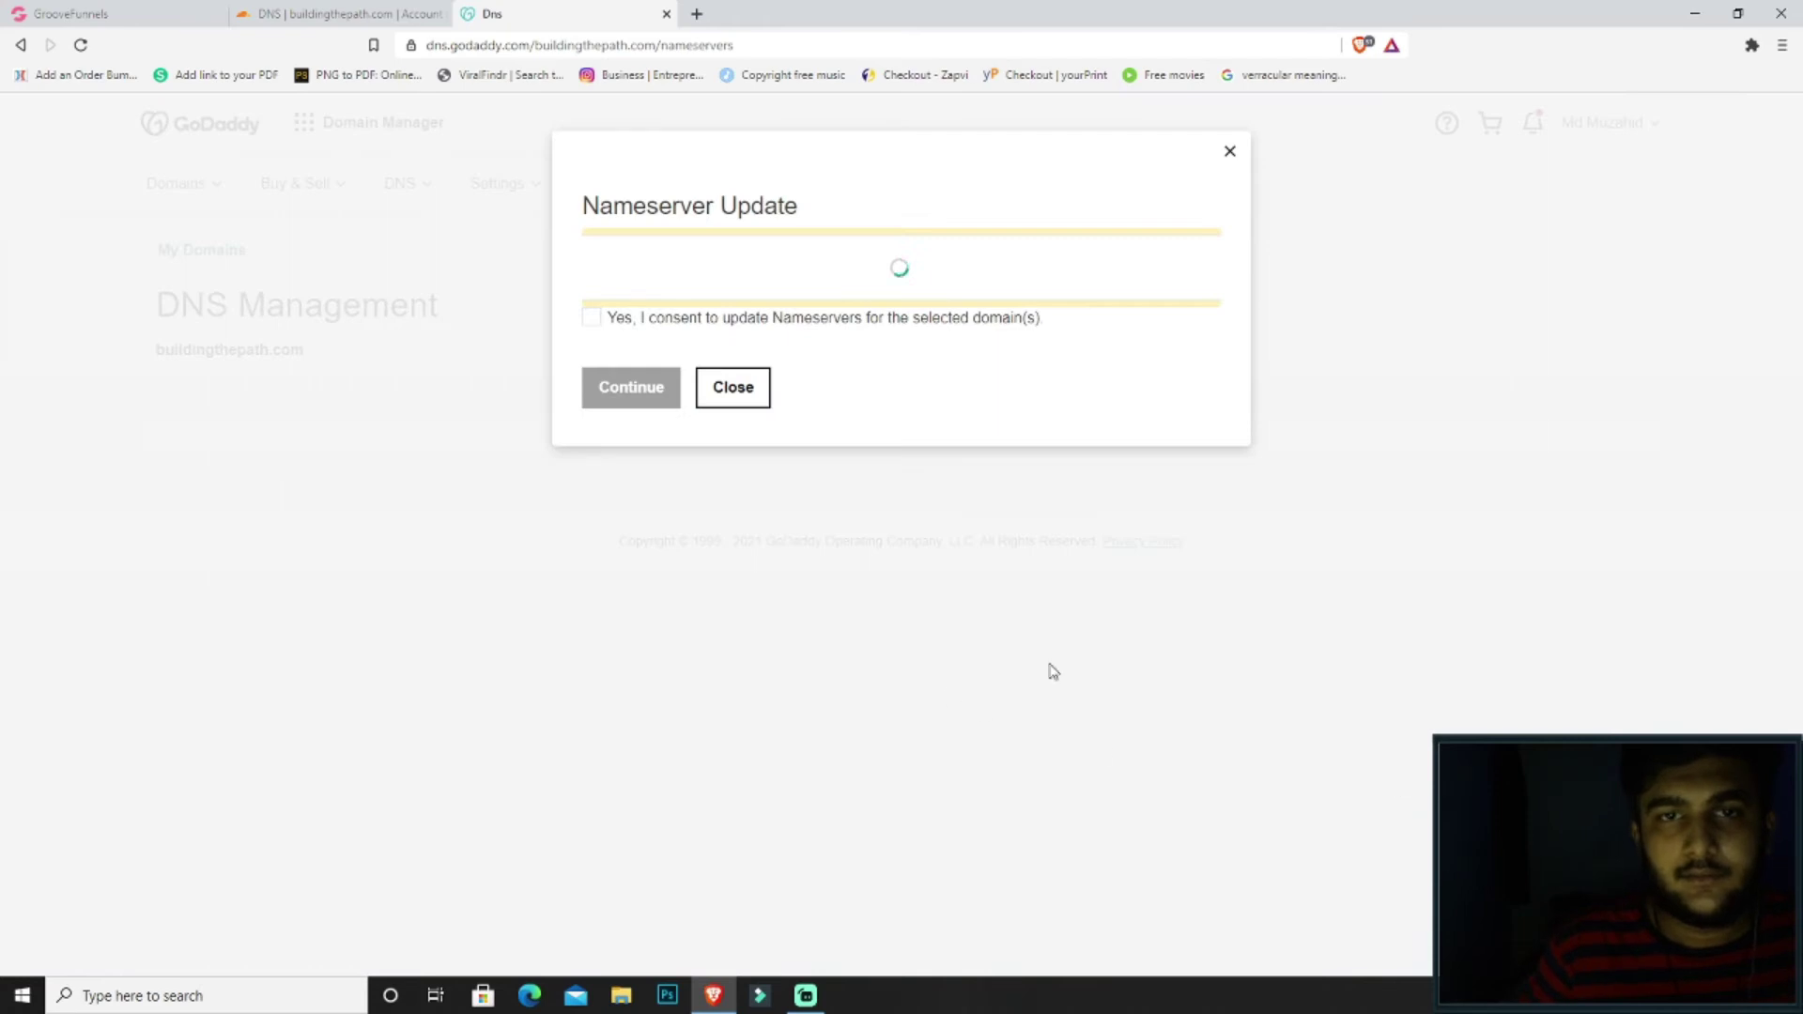
click(593, 353)
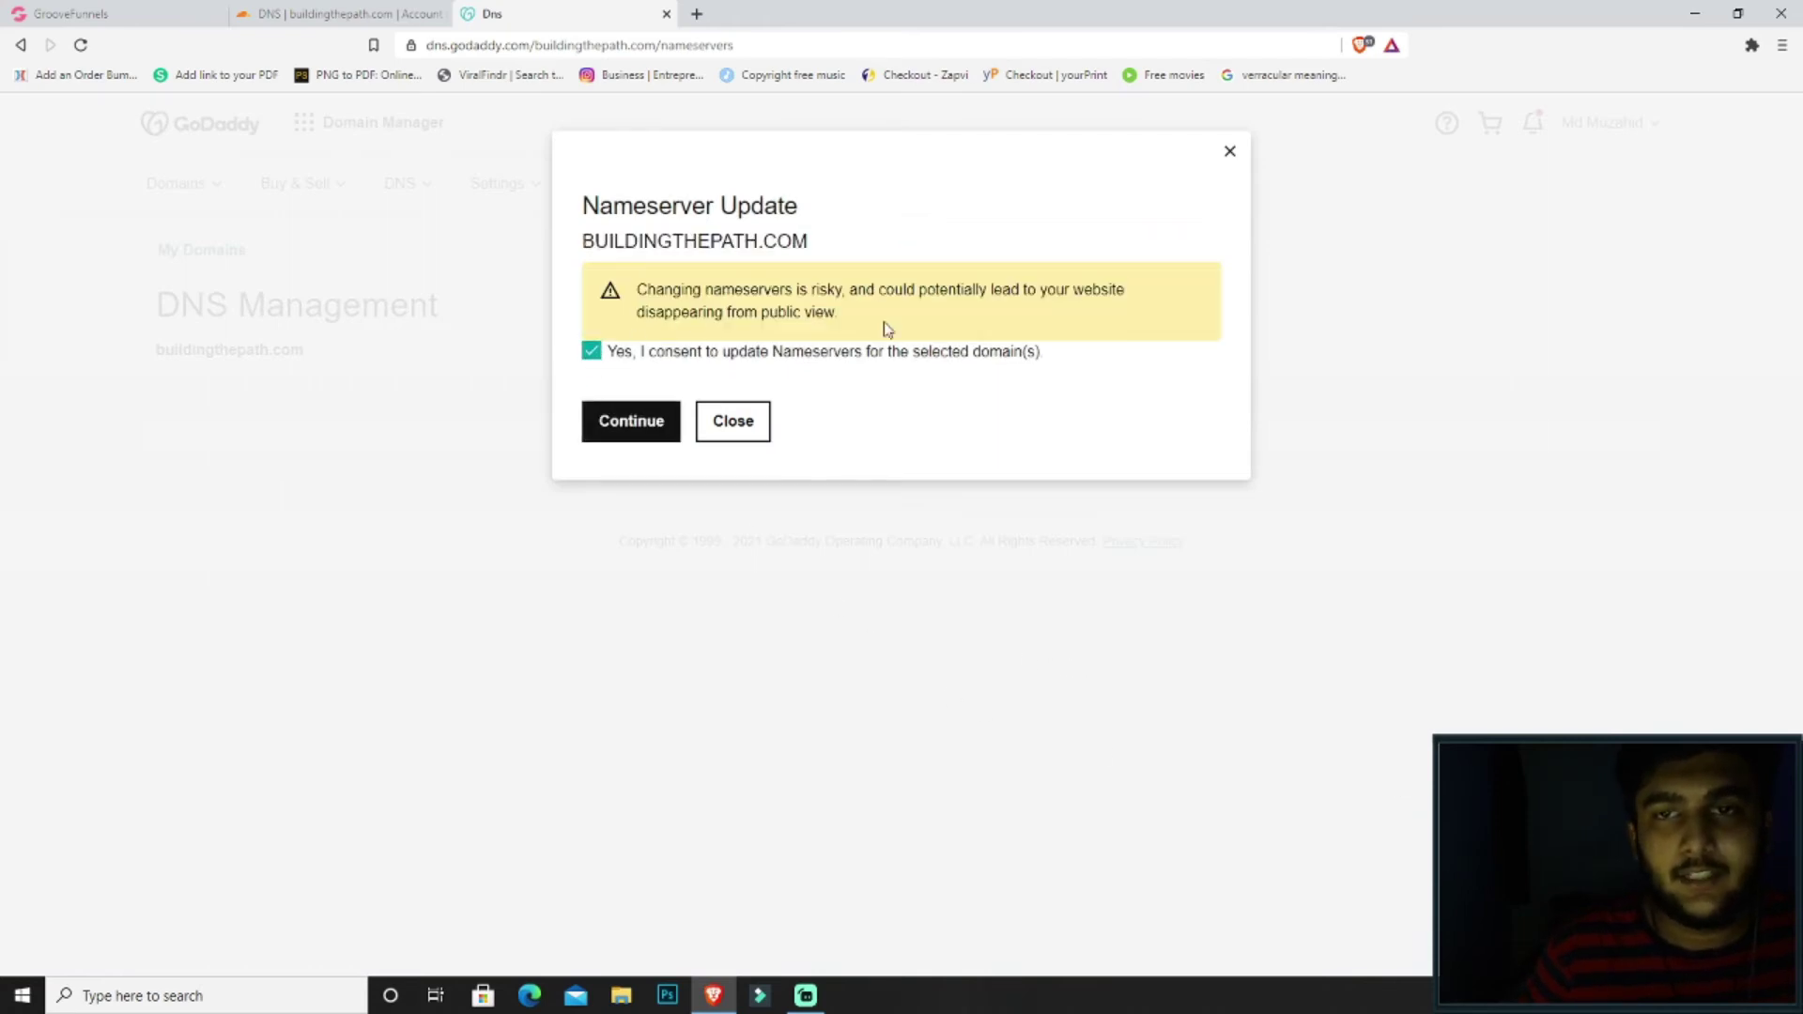
click(611, 427)
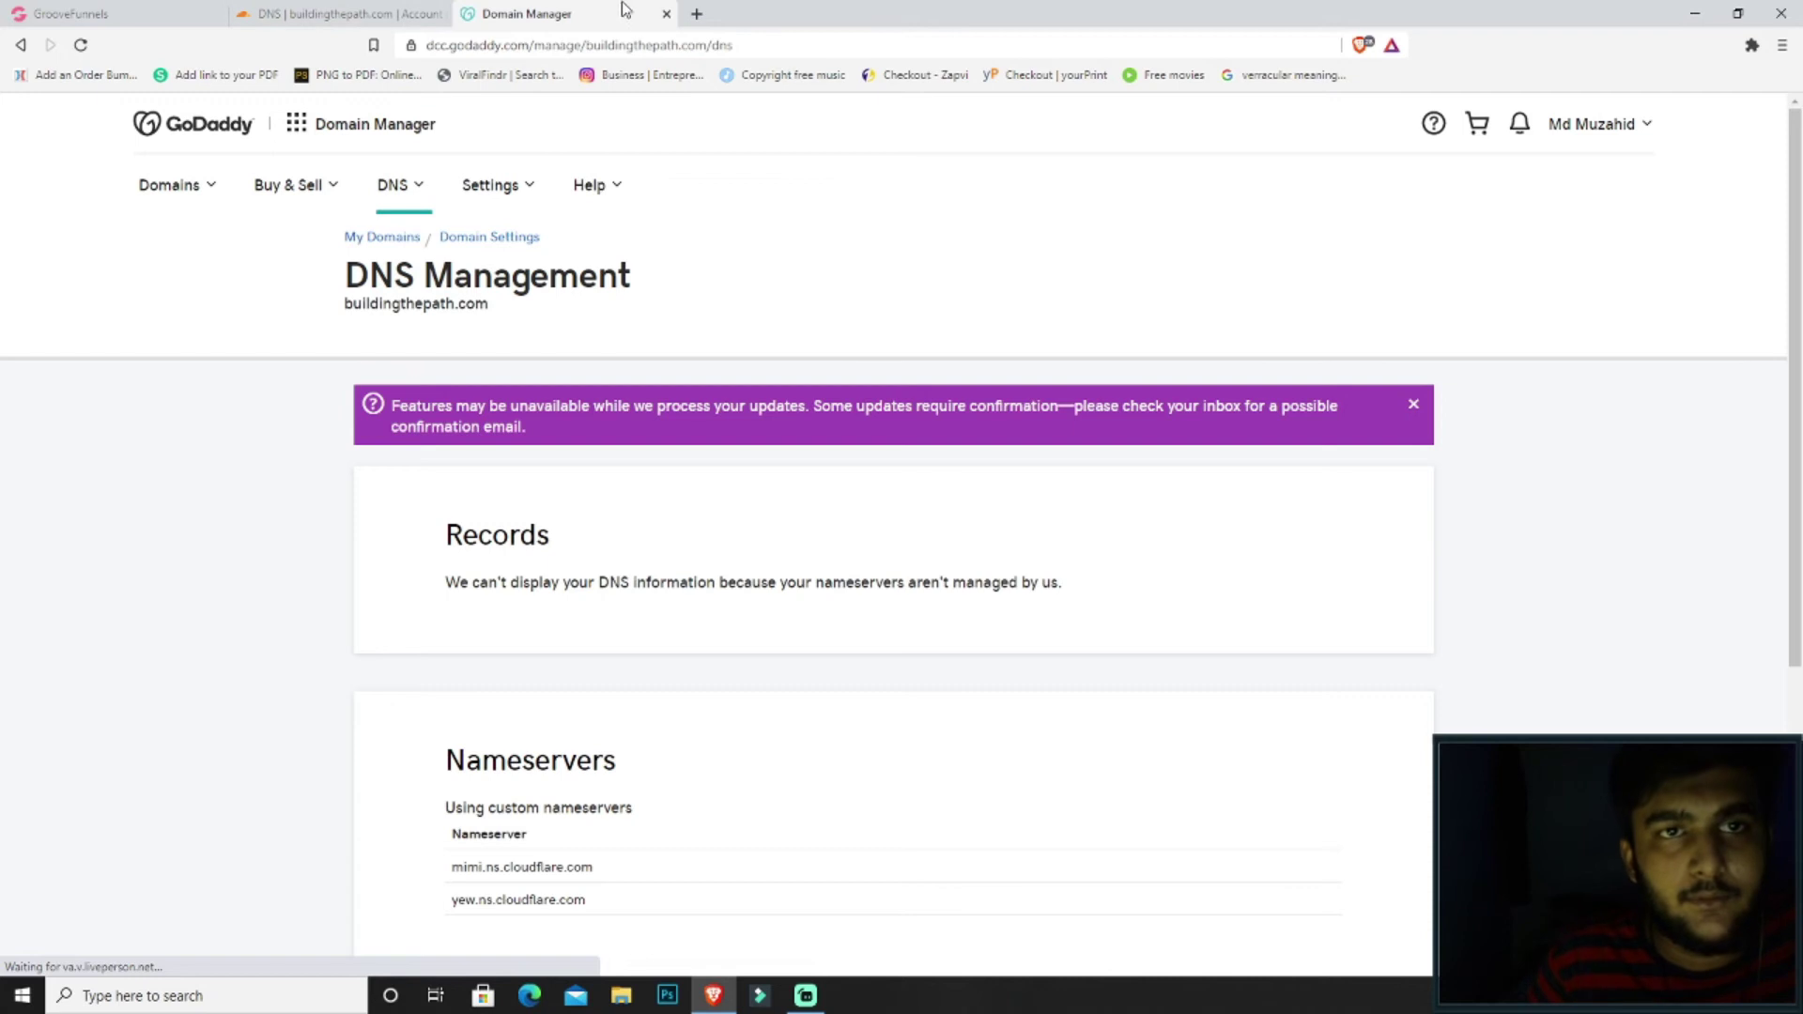
Delete the existing A record for buildingthepath.com in Cloudflare DNS
click(667, 13)
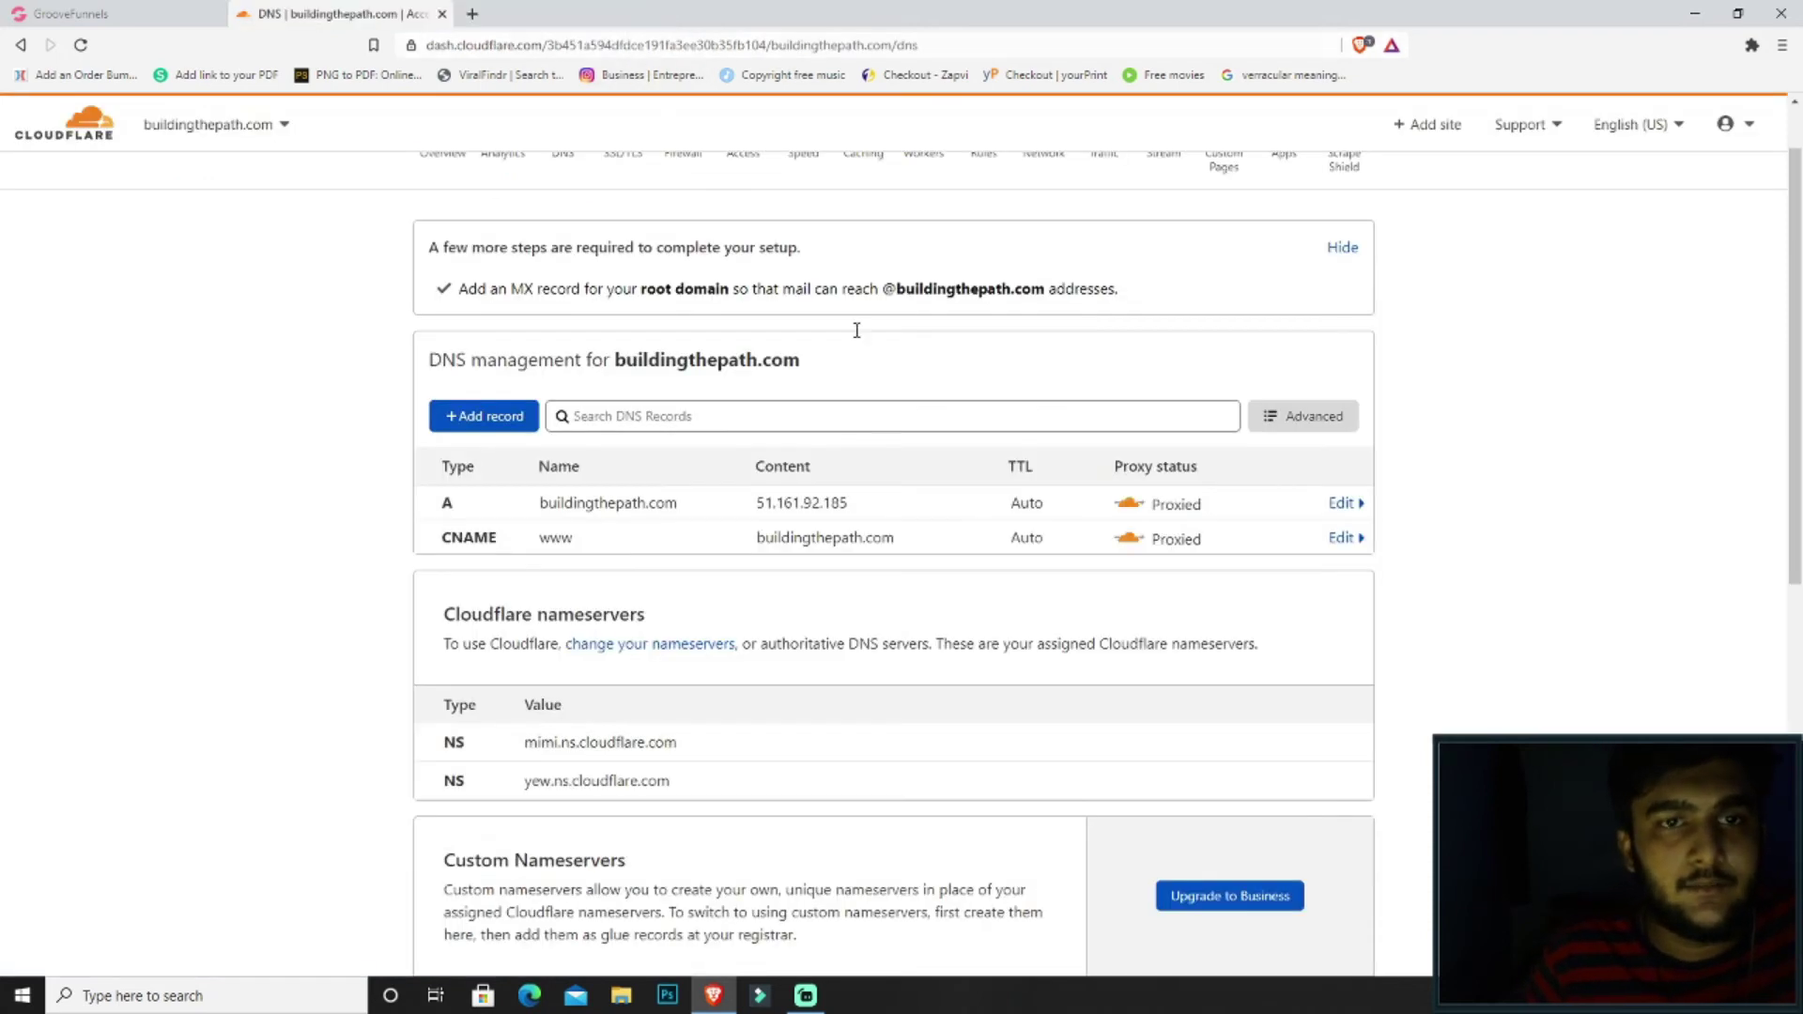
scroll(1761, 512, down, 4)
scroll(1771, 526, up, 5)
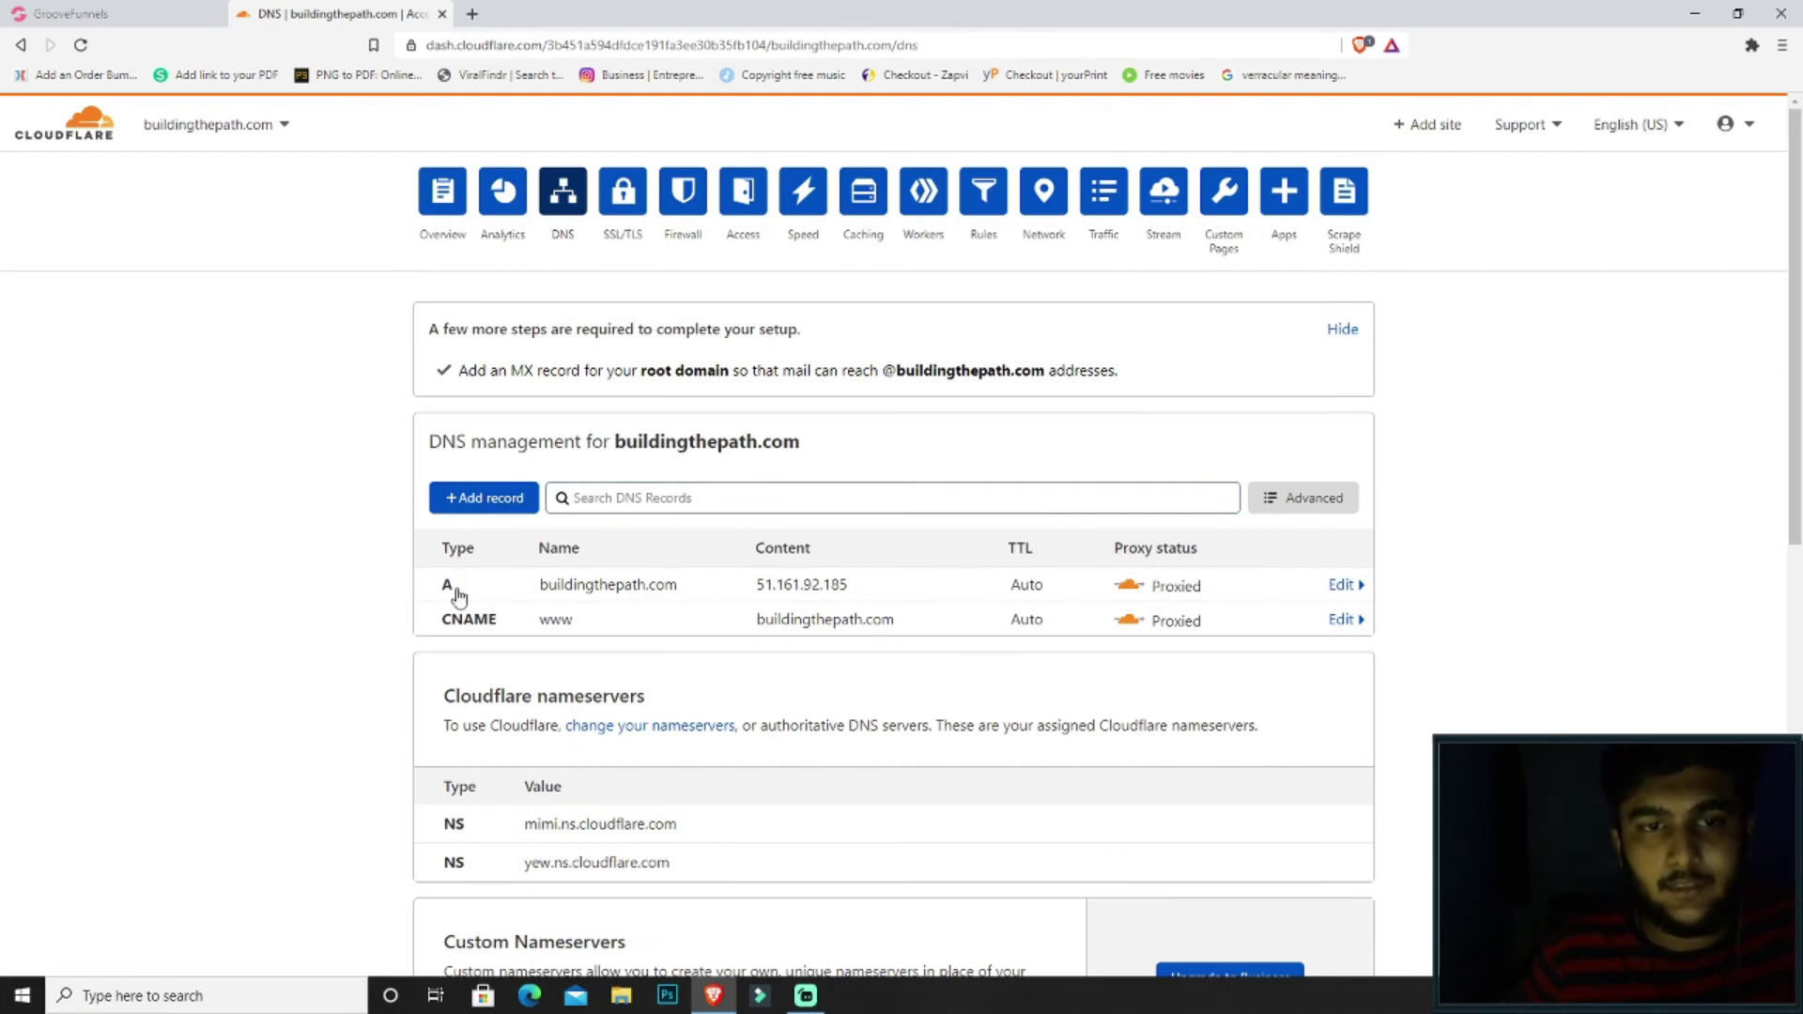
mouse_move(448, 590)
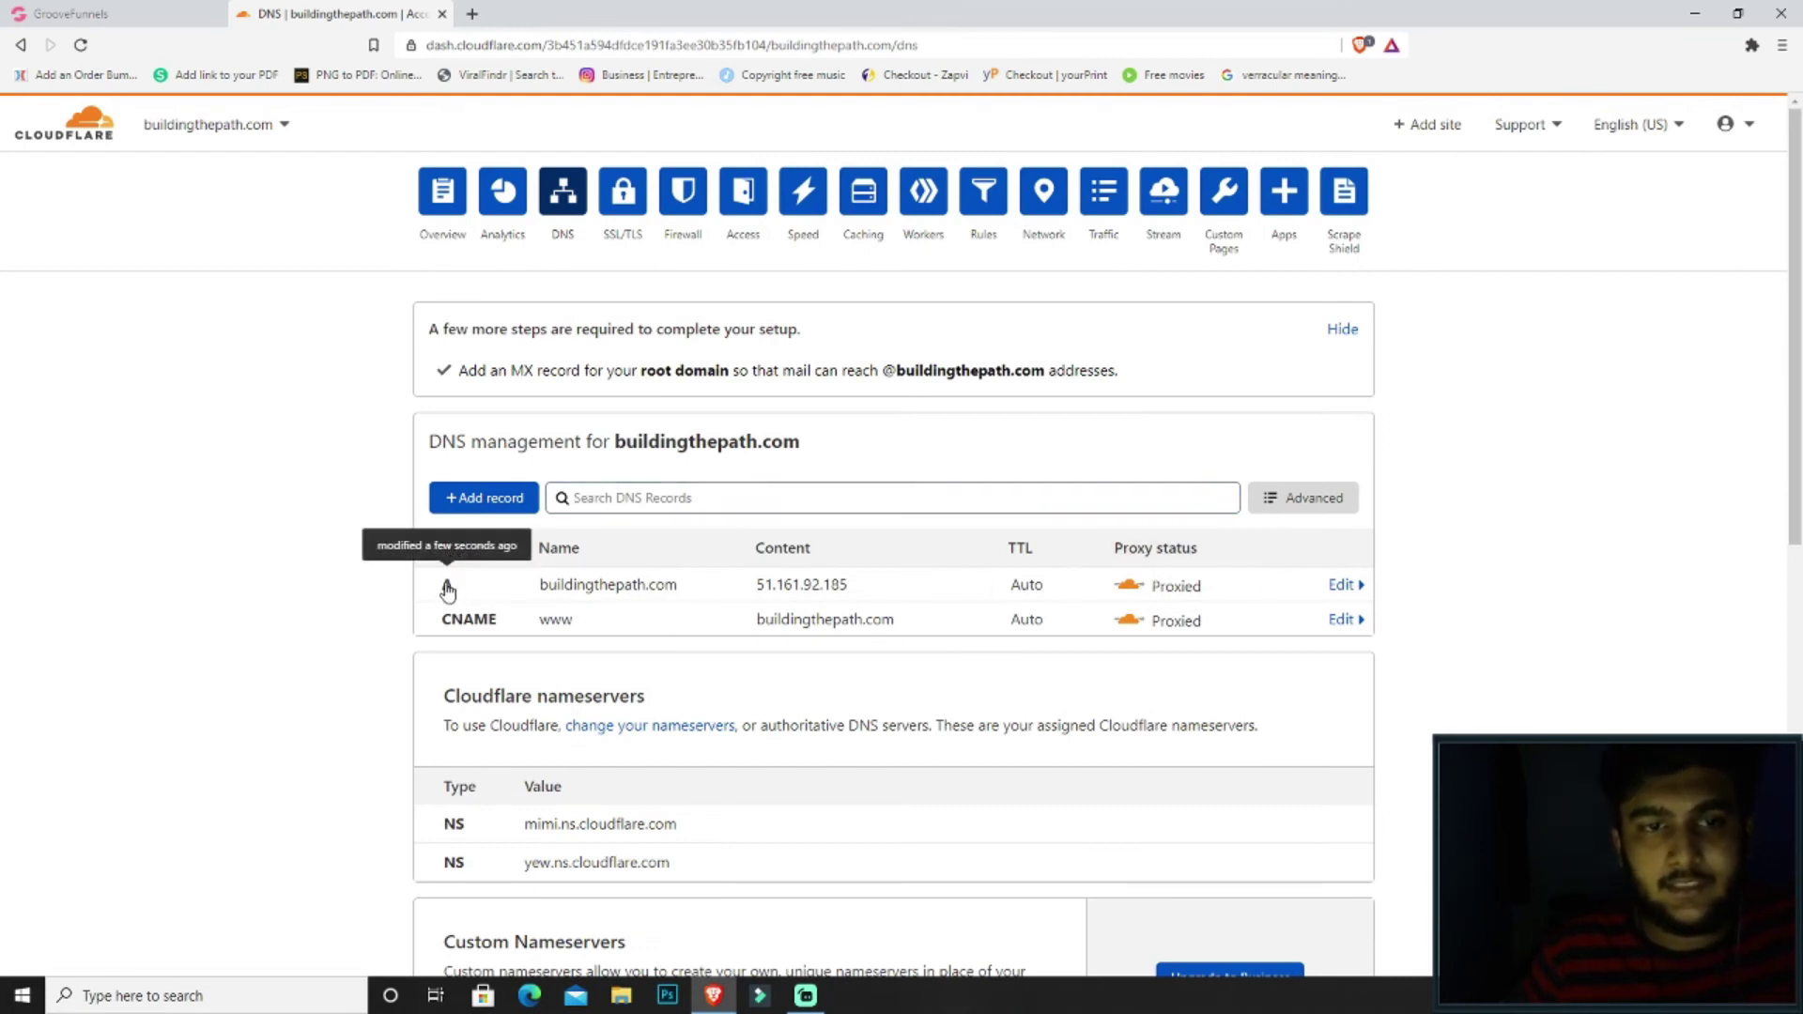
click(1342, 586)
click(477, 716)
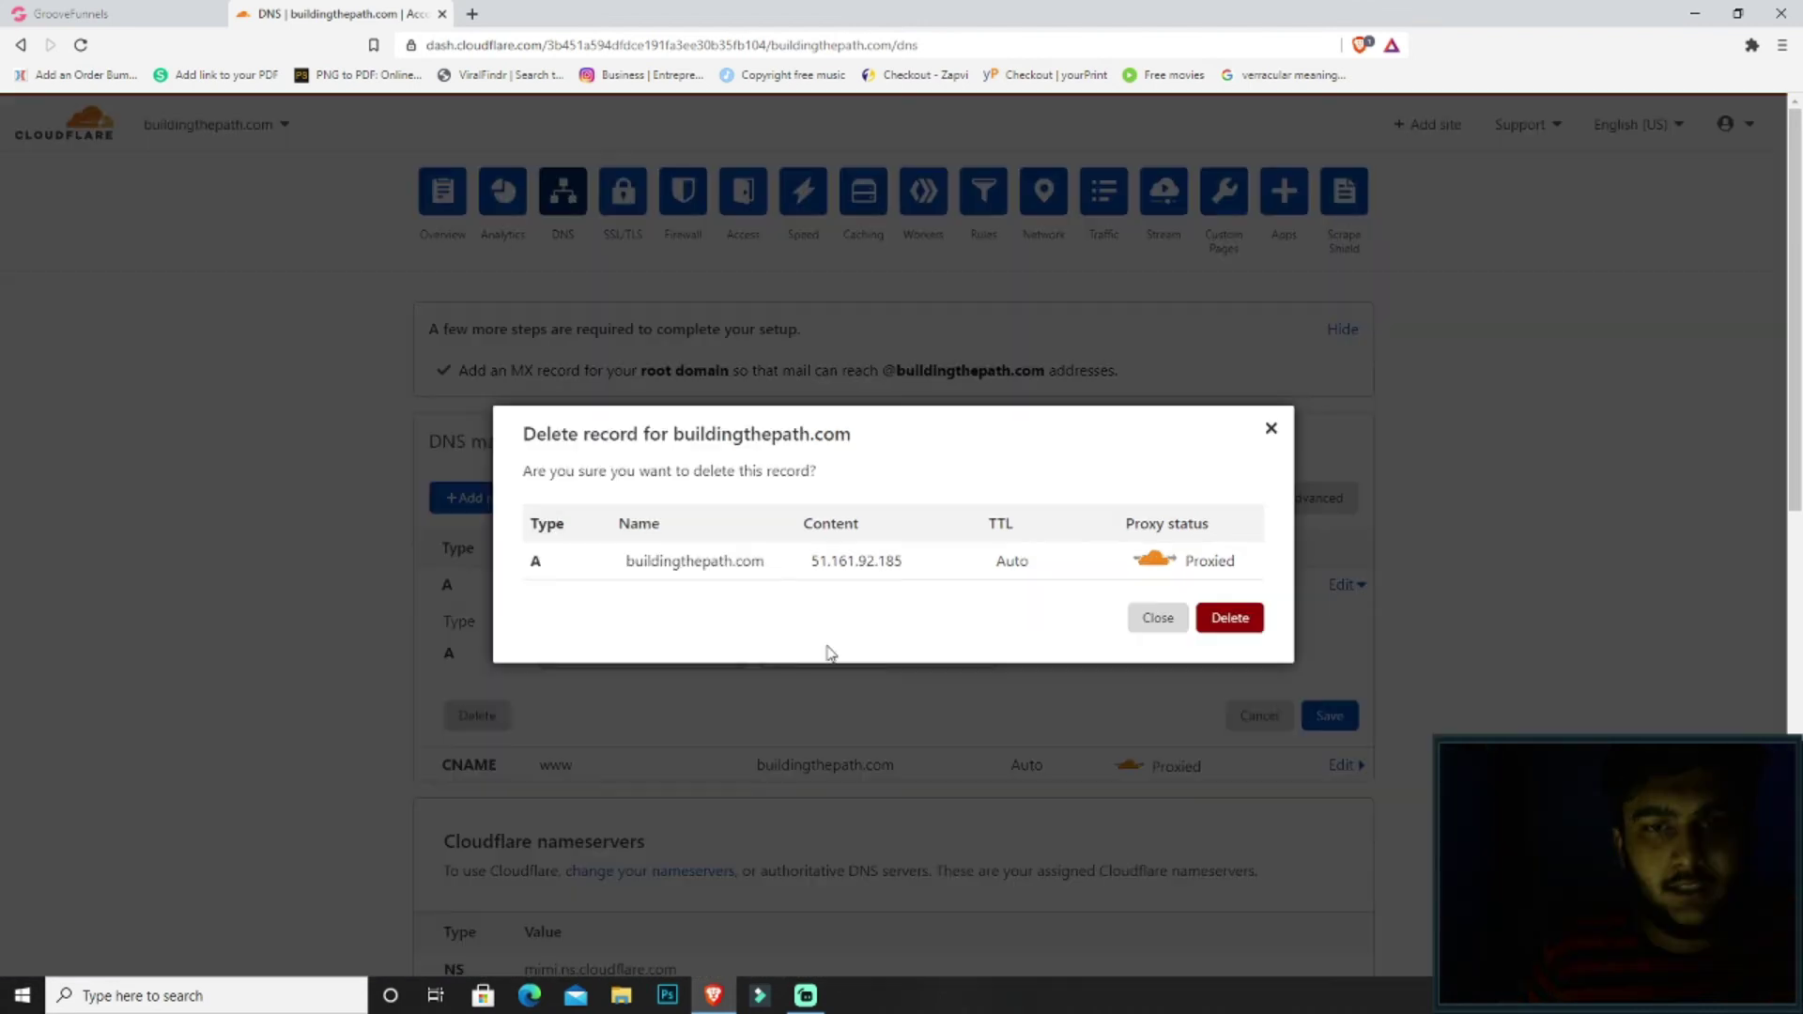
click(1230, 620)
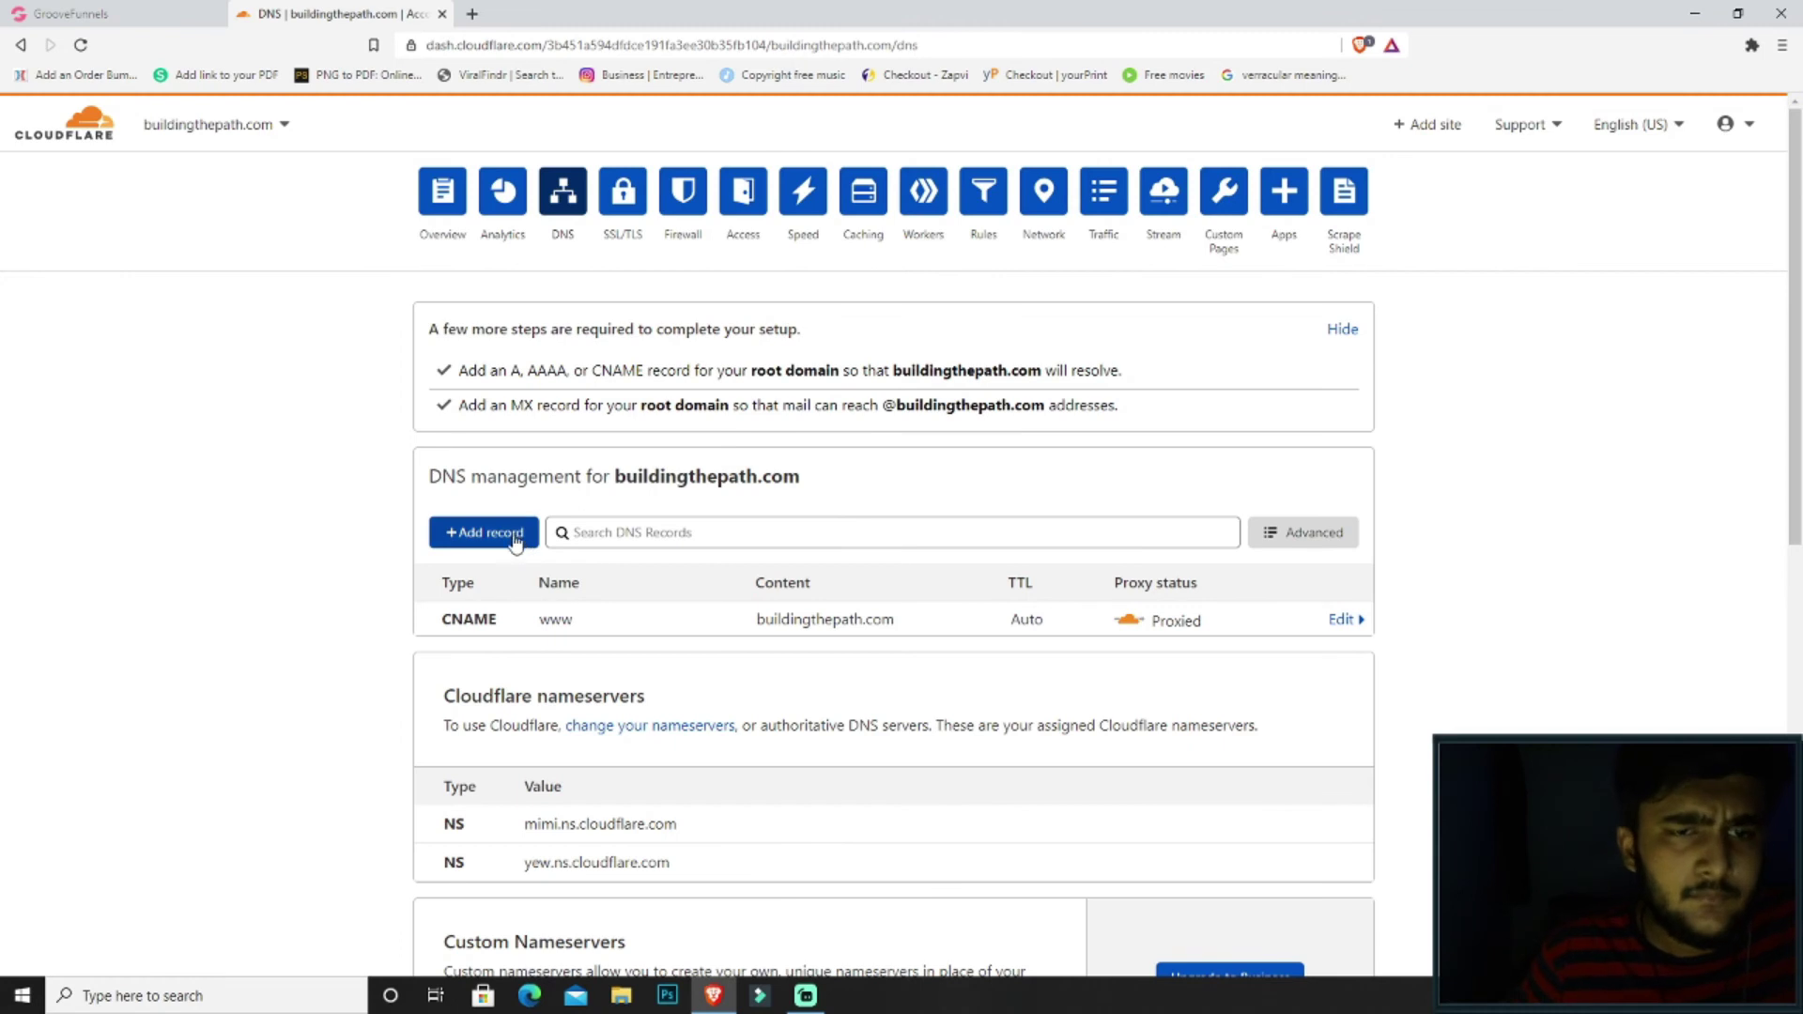
Start a new CNAME record named @
click(523, 537)
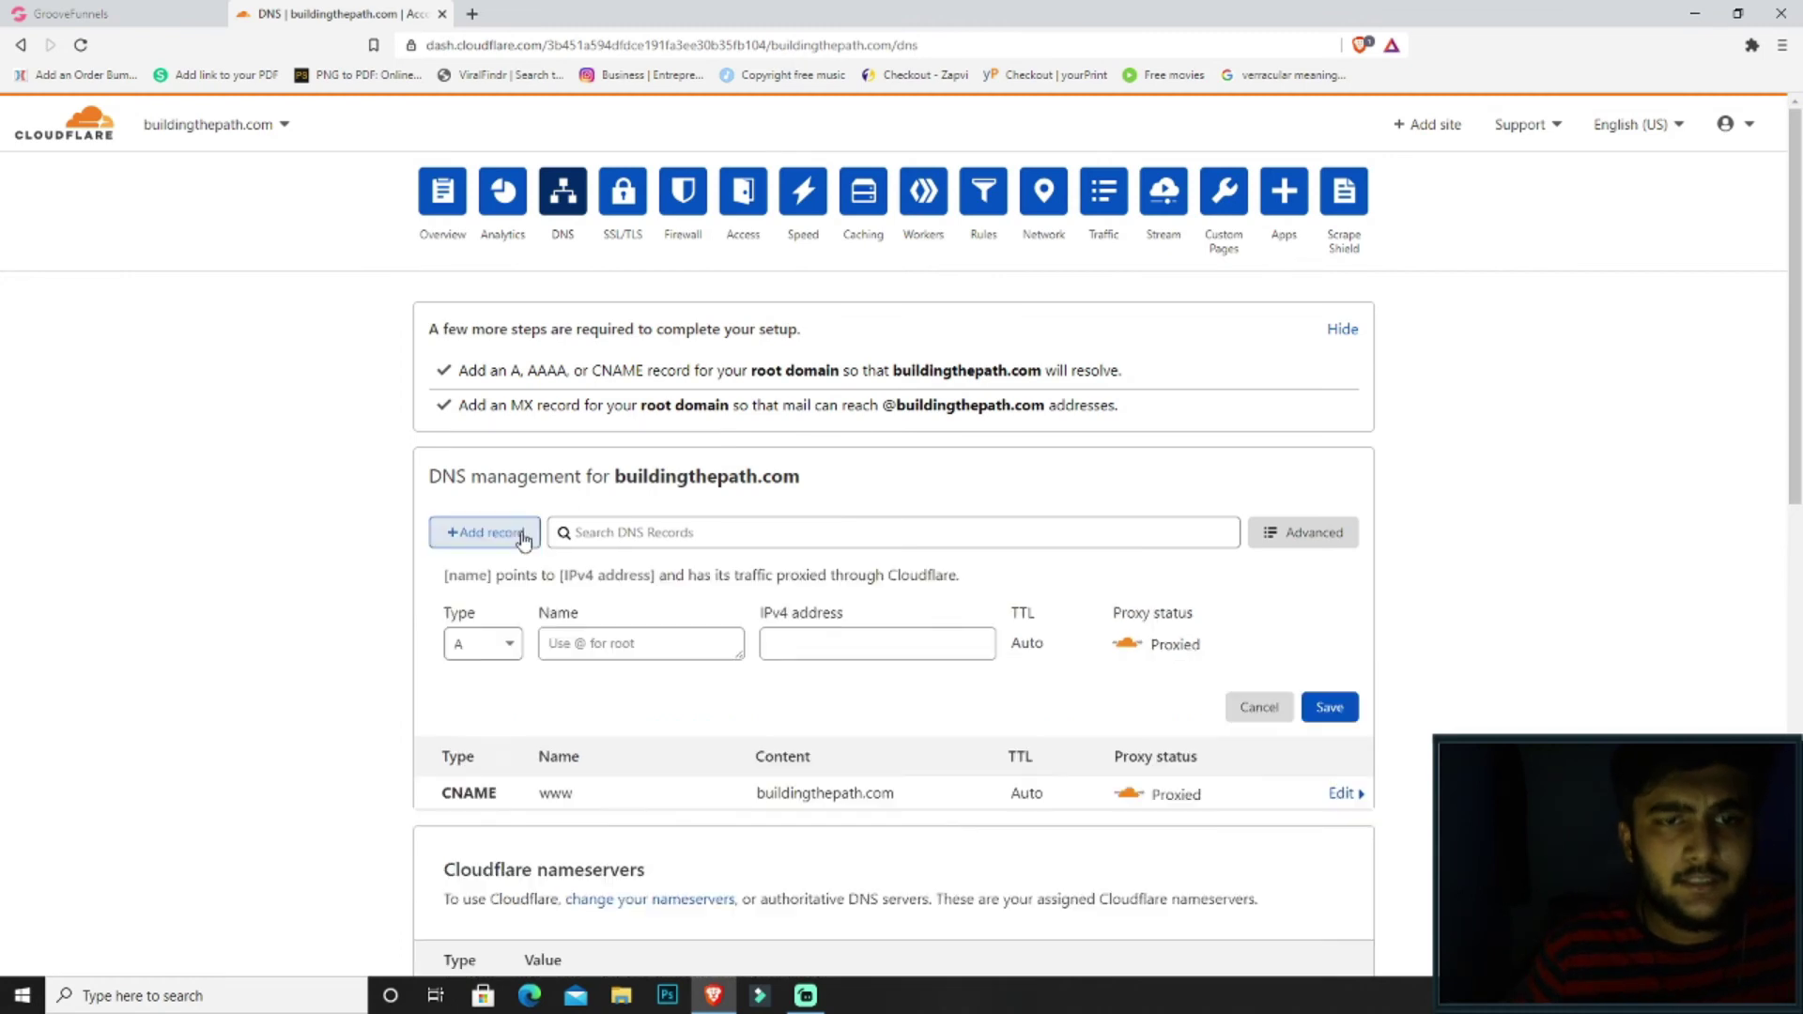
click(490, 646)
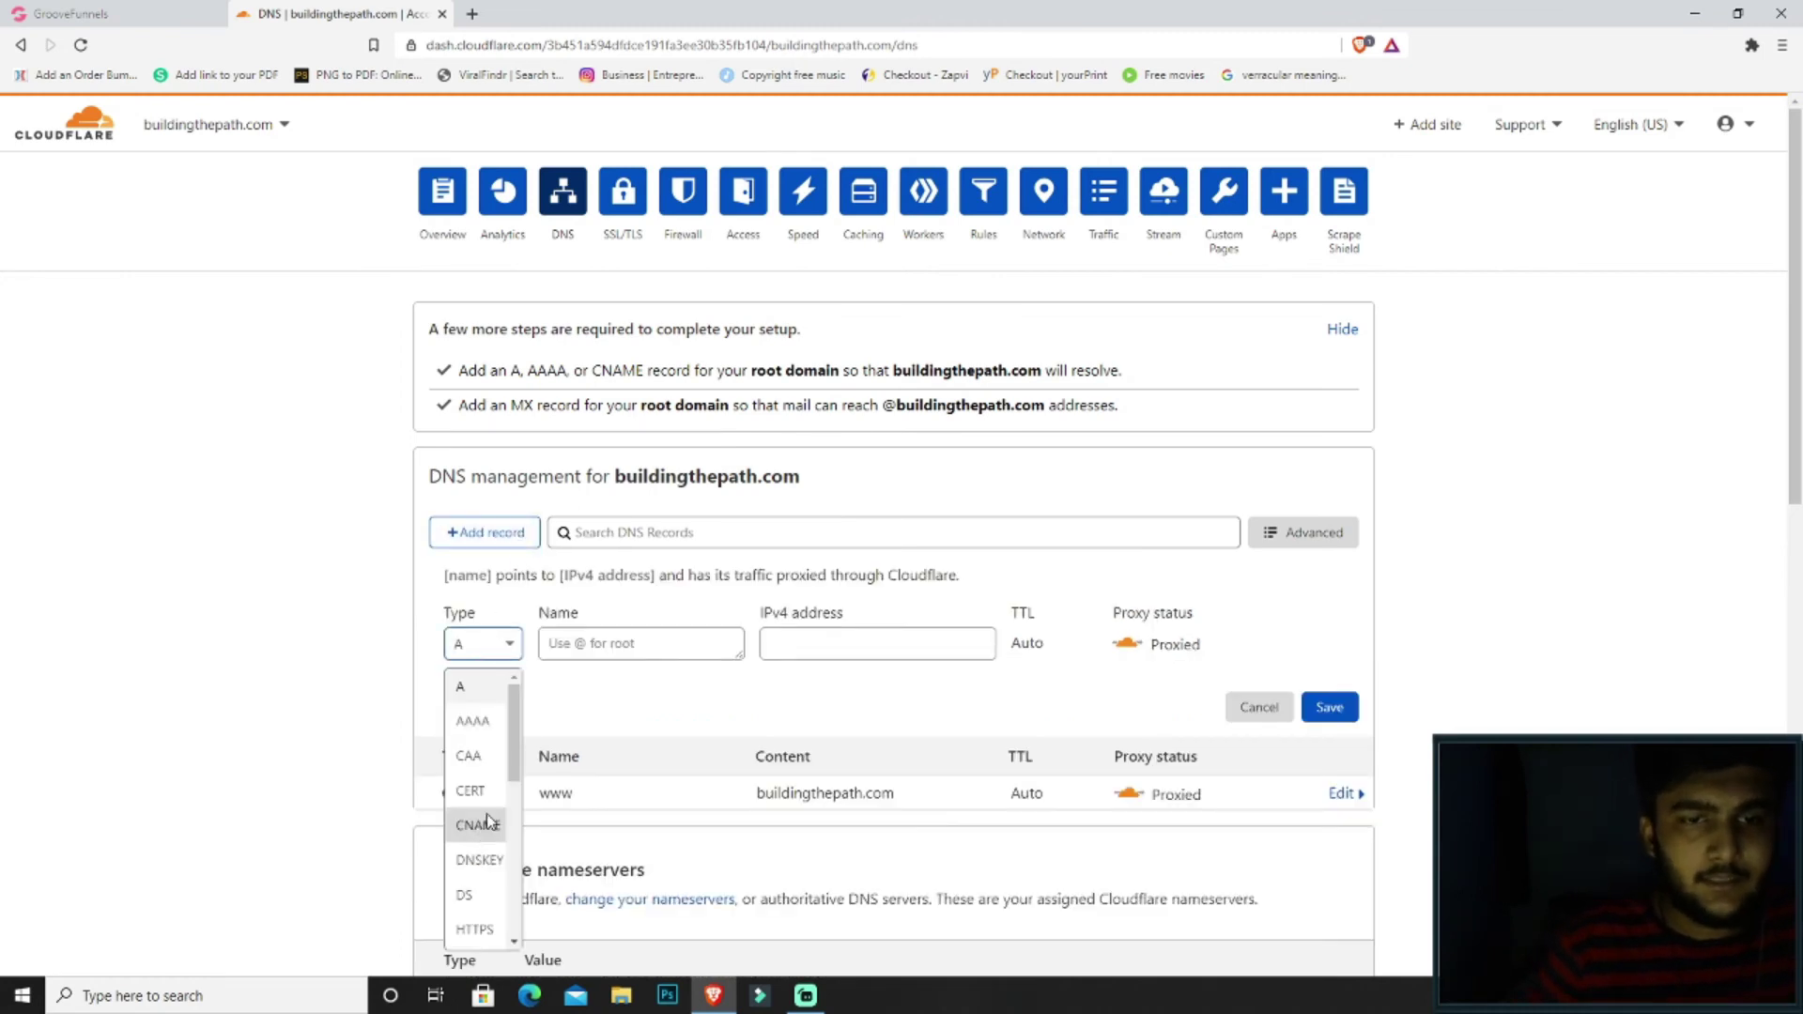
click(479, 821)
click(590, 646)
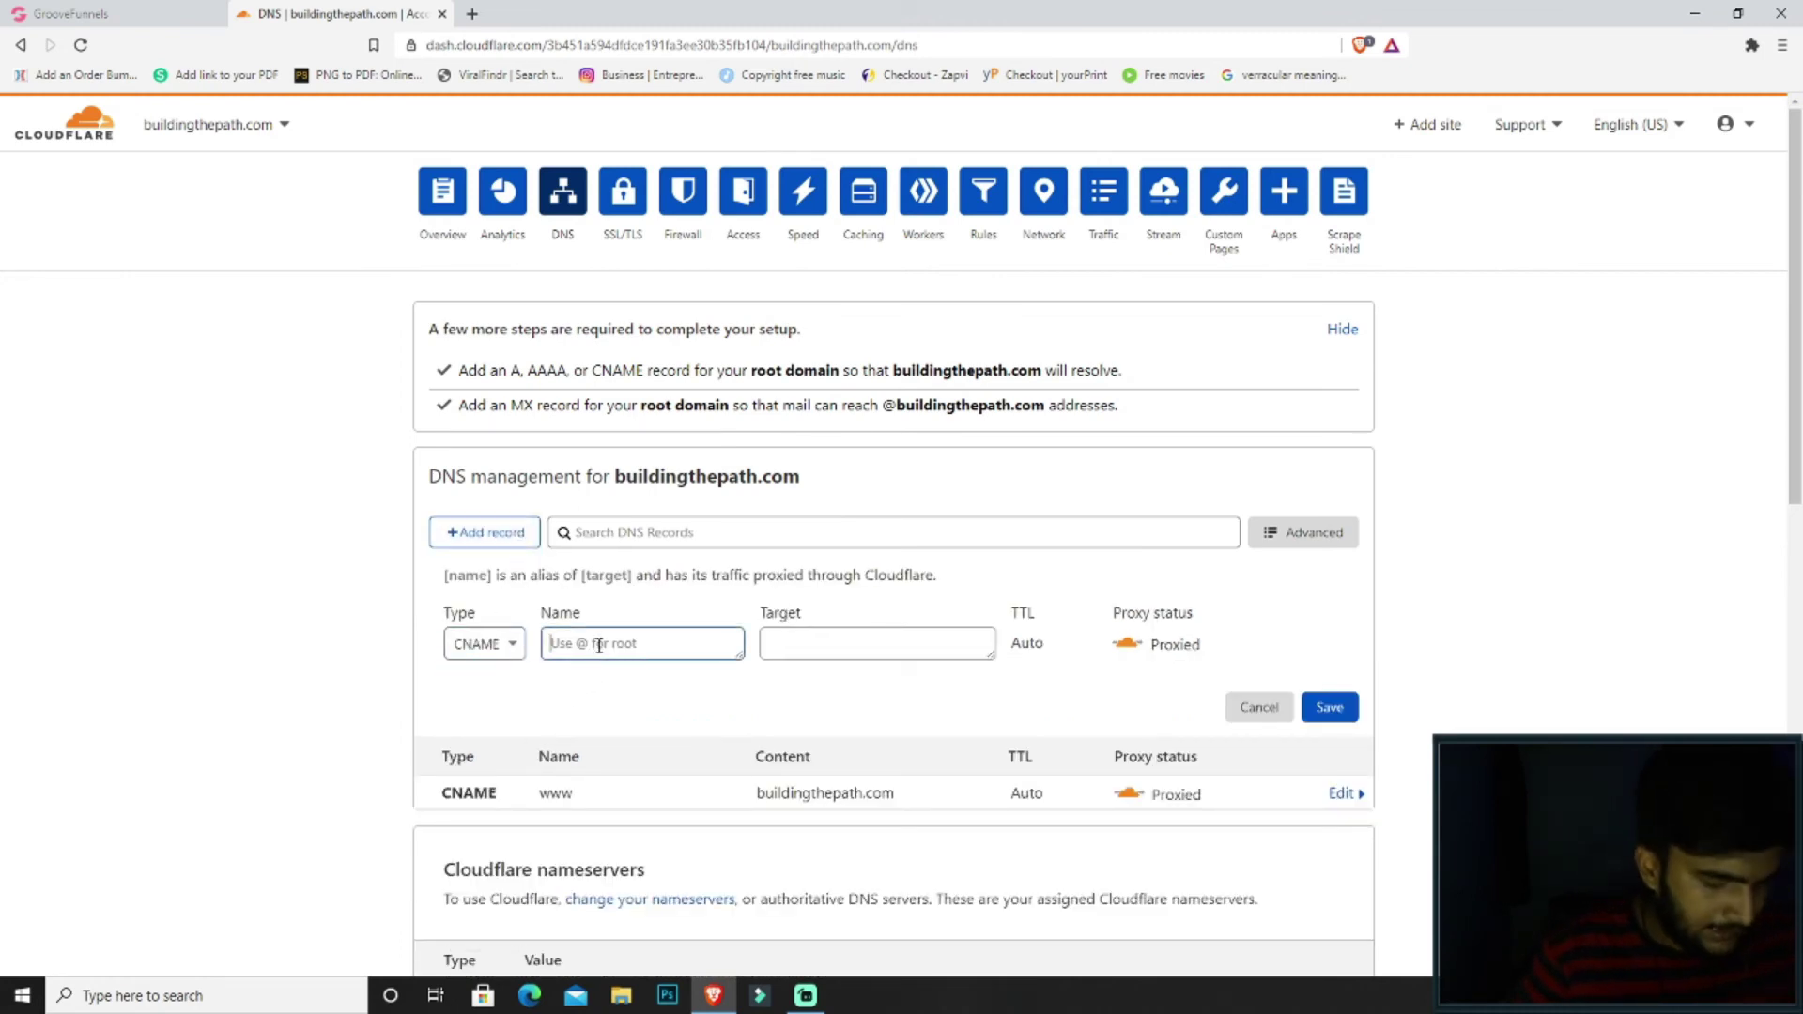
text(@)
click(824, 646)
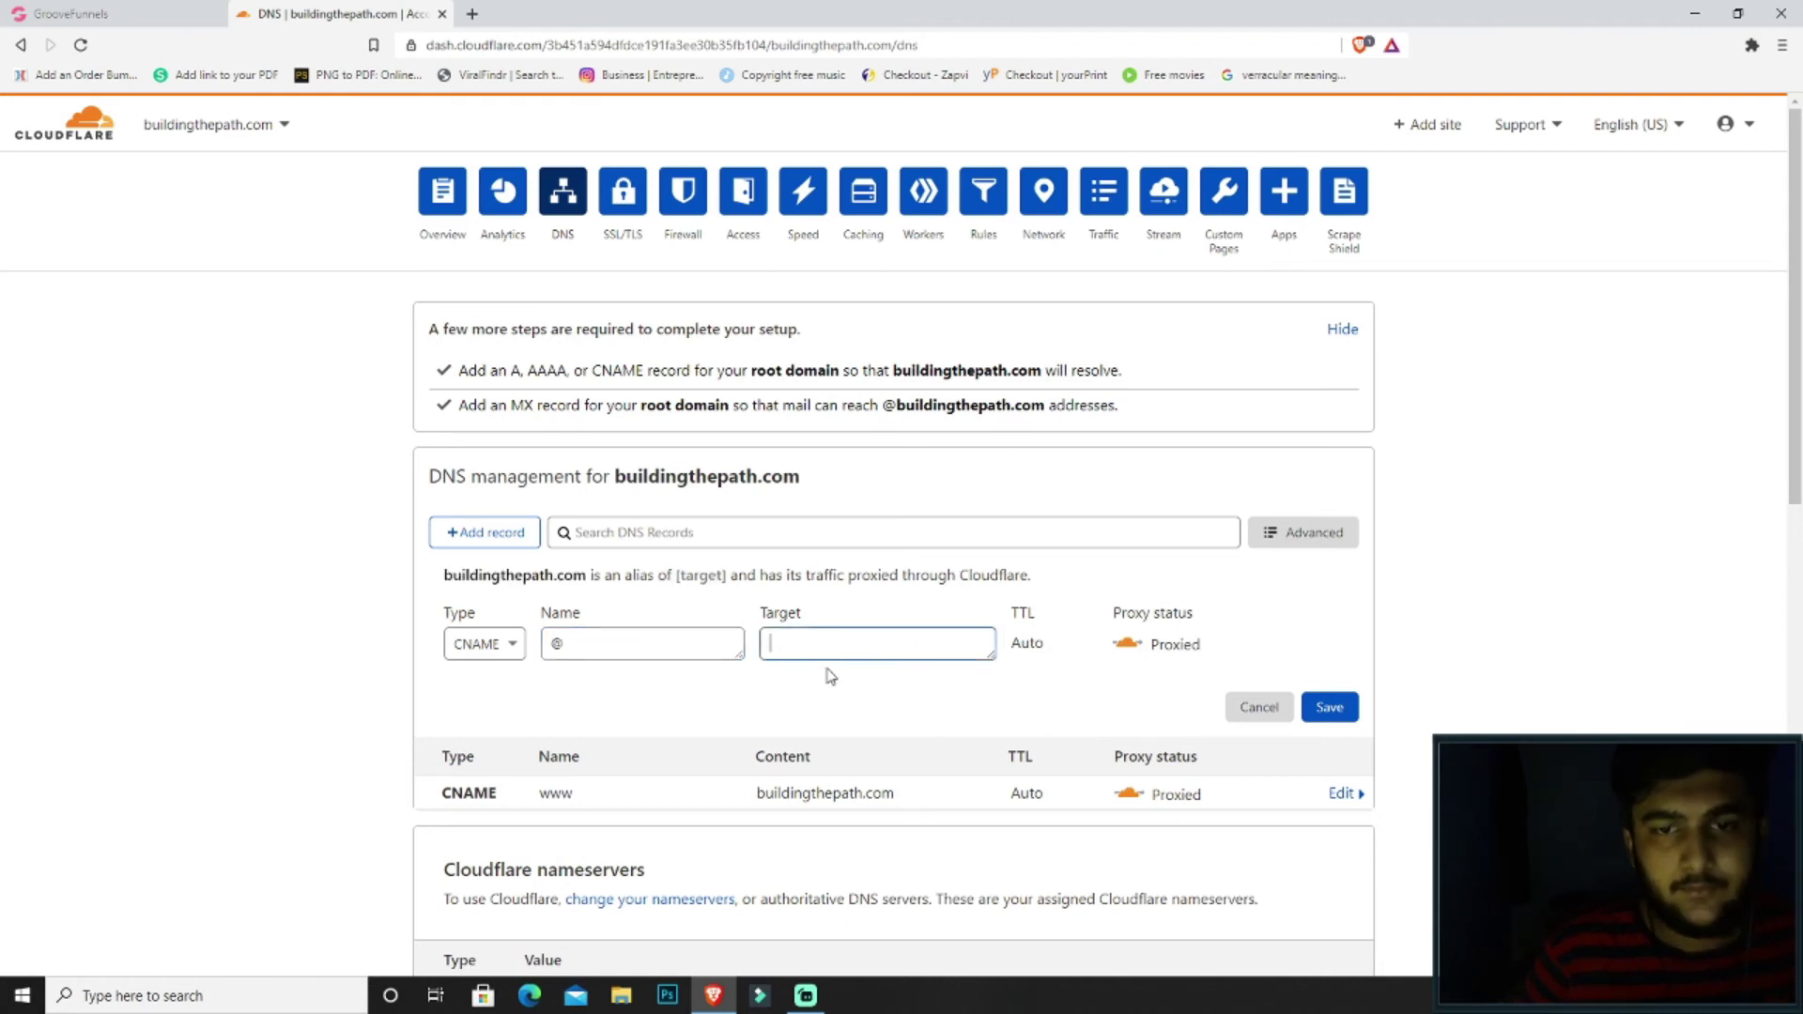
Set the CNAME target to host10.groovepages.com, copied from GrooveFunnels, and save the record
click(165, 17)
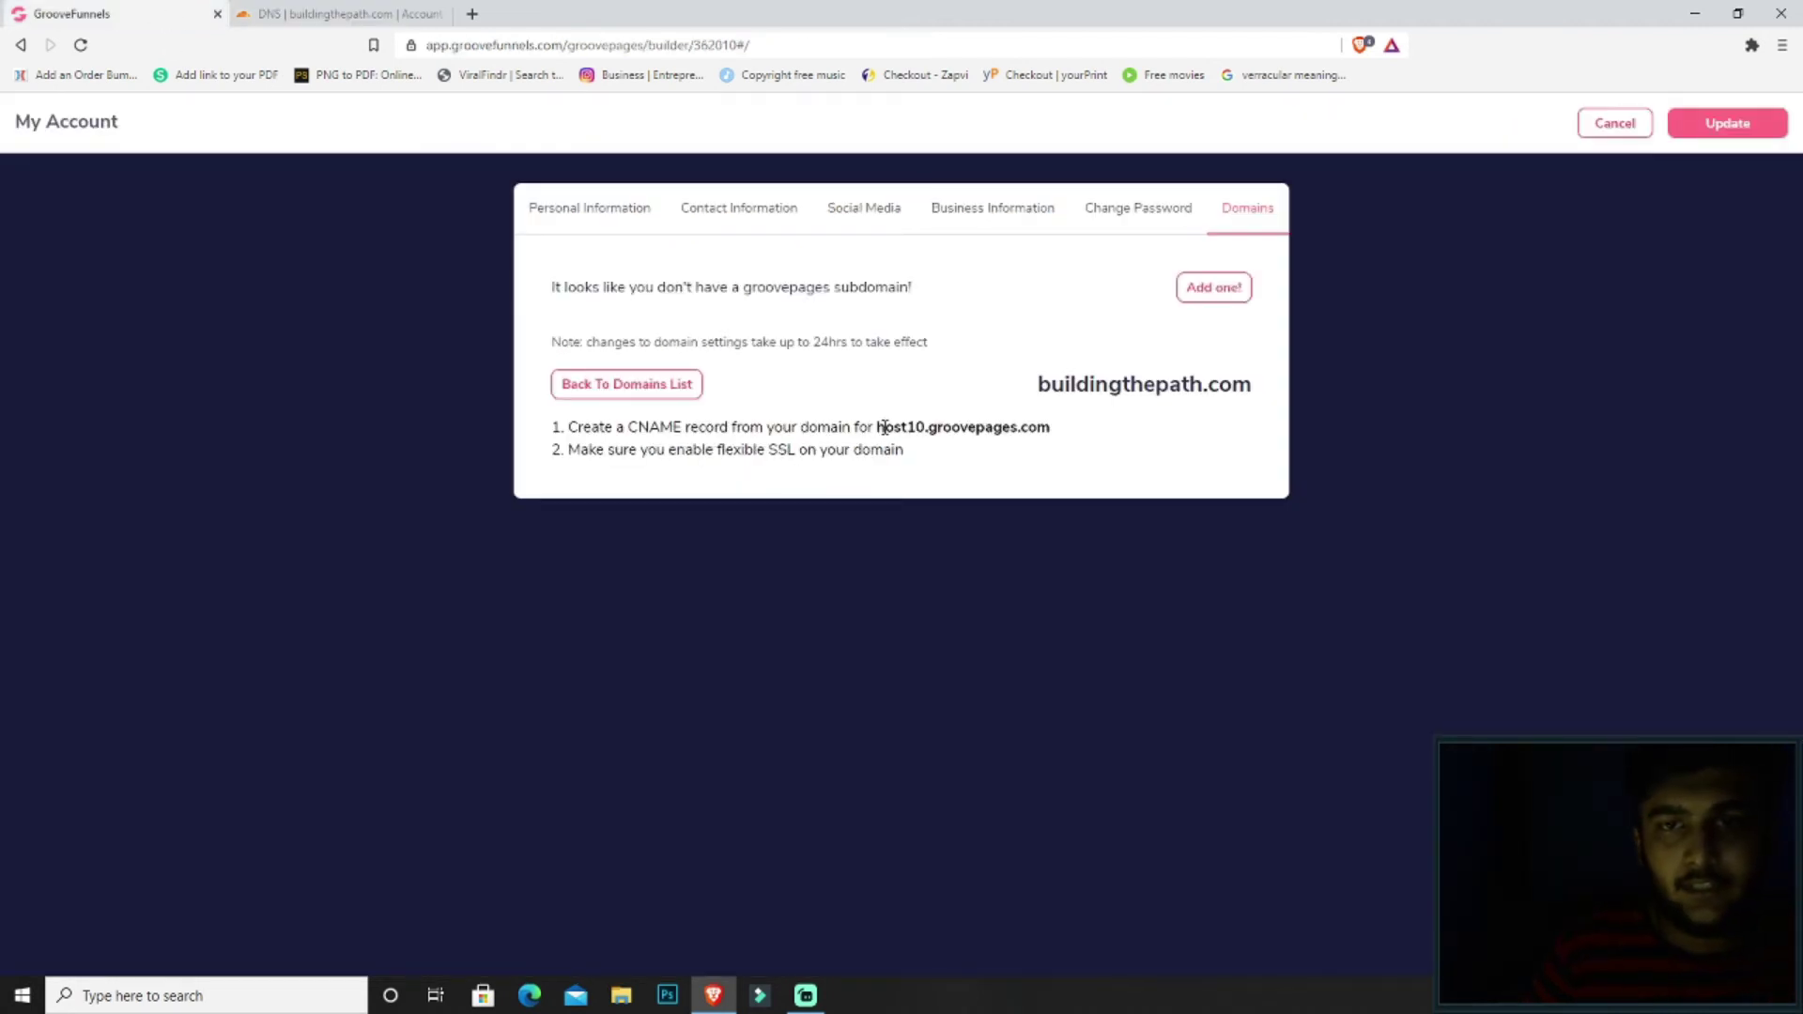
drag(878, 425, 1101, 437)
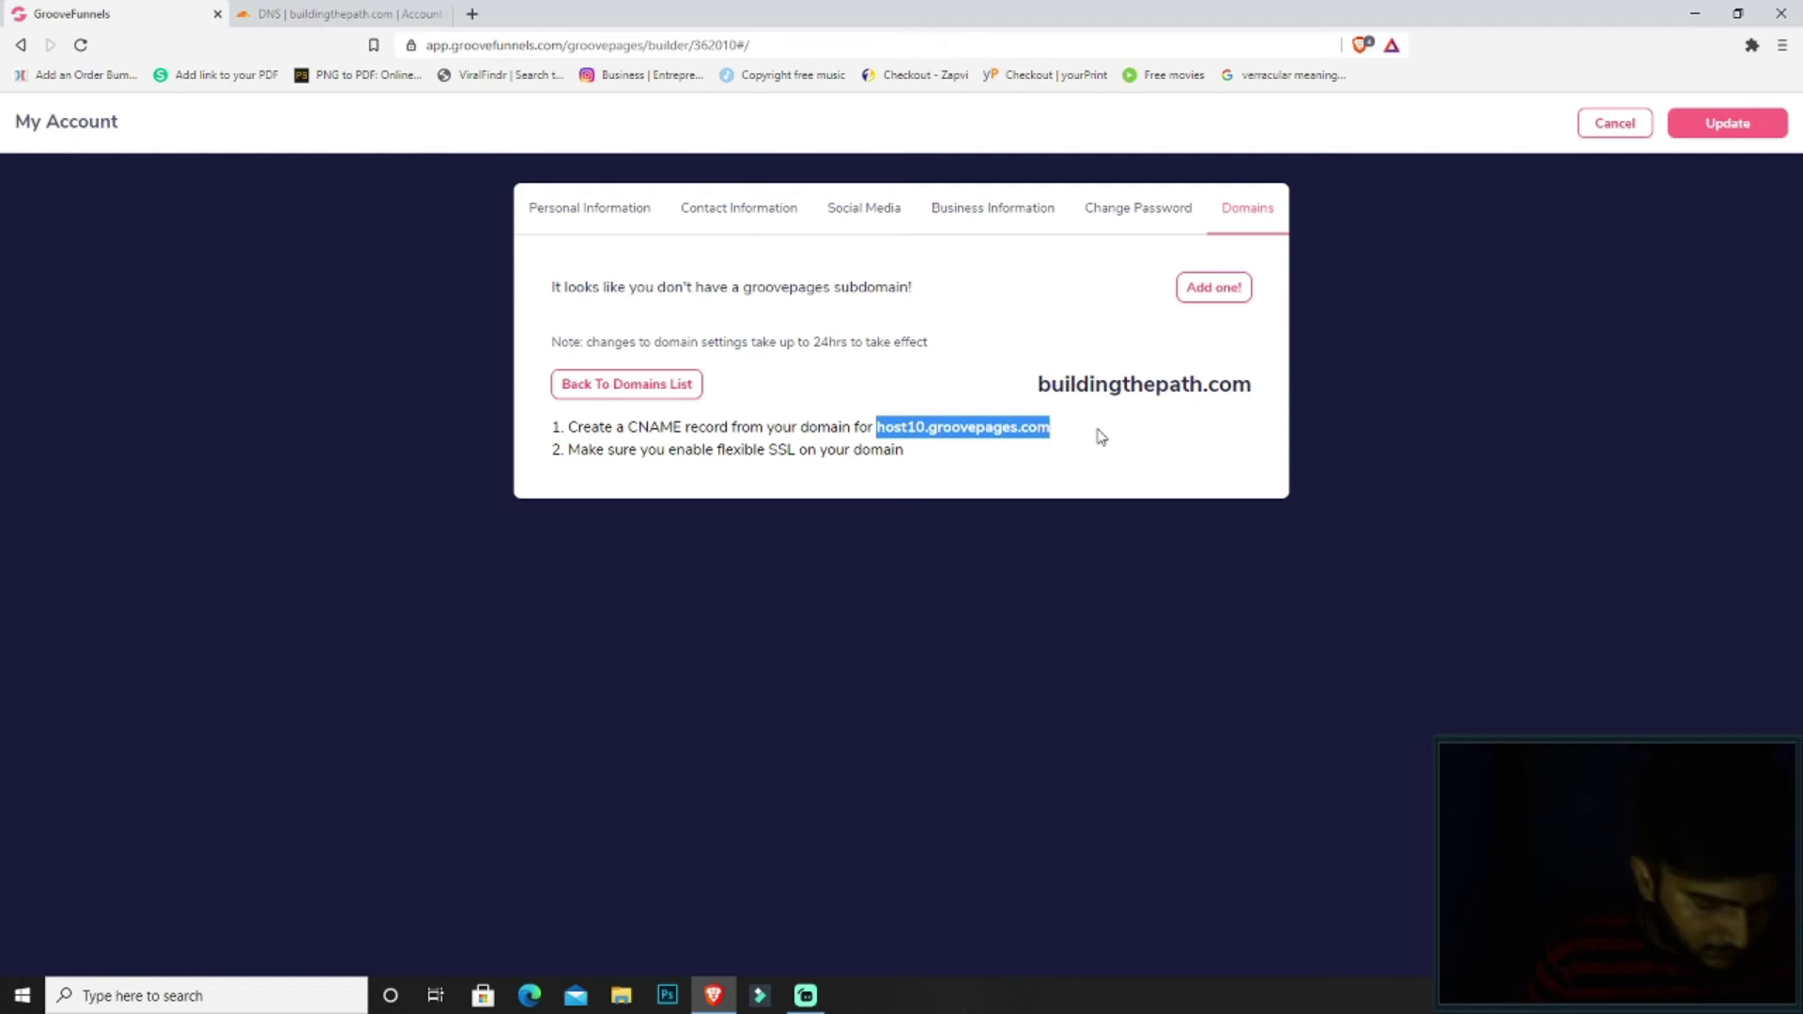
key(ctrl+c)
click(375, 13)
key(ctrl+v)
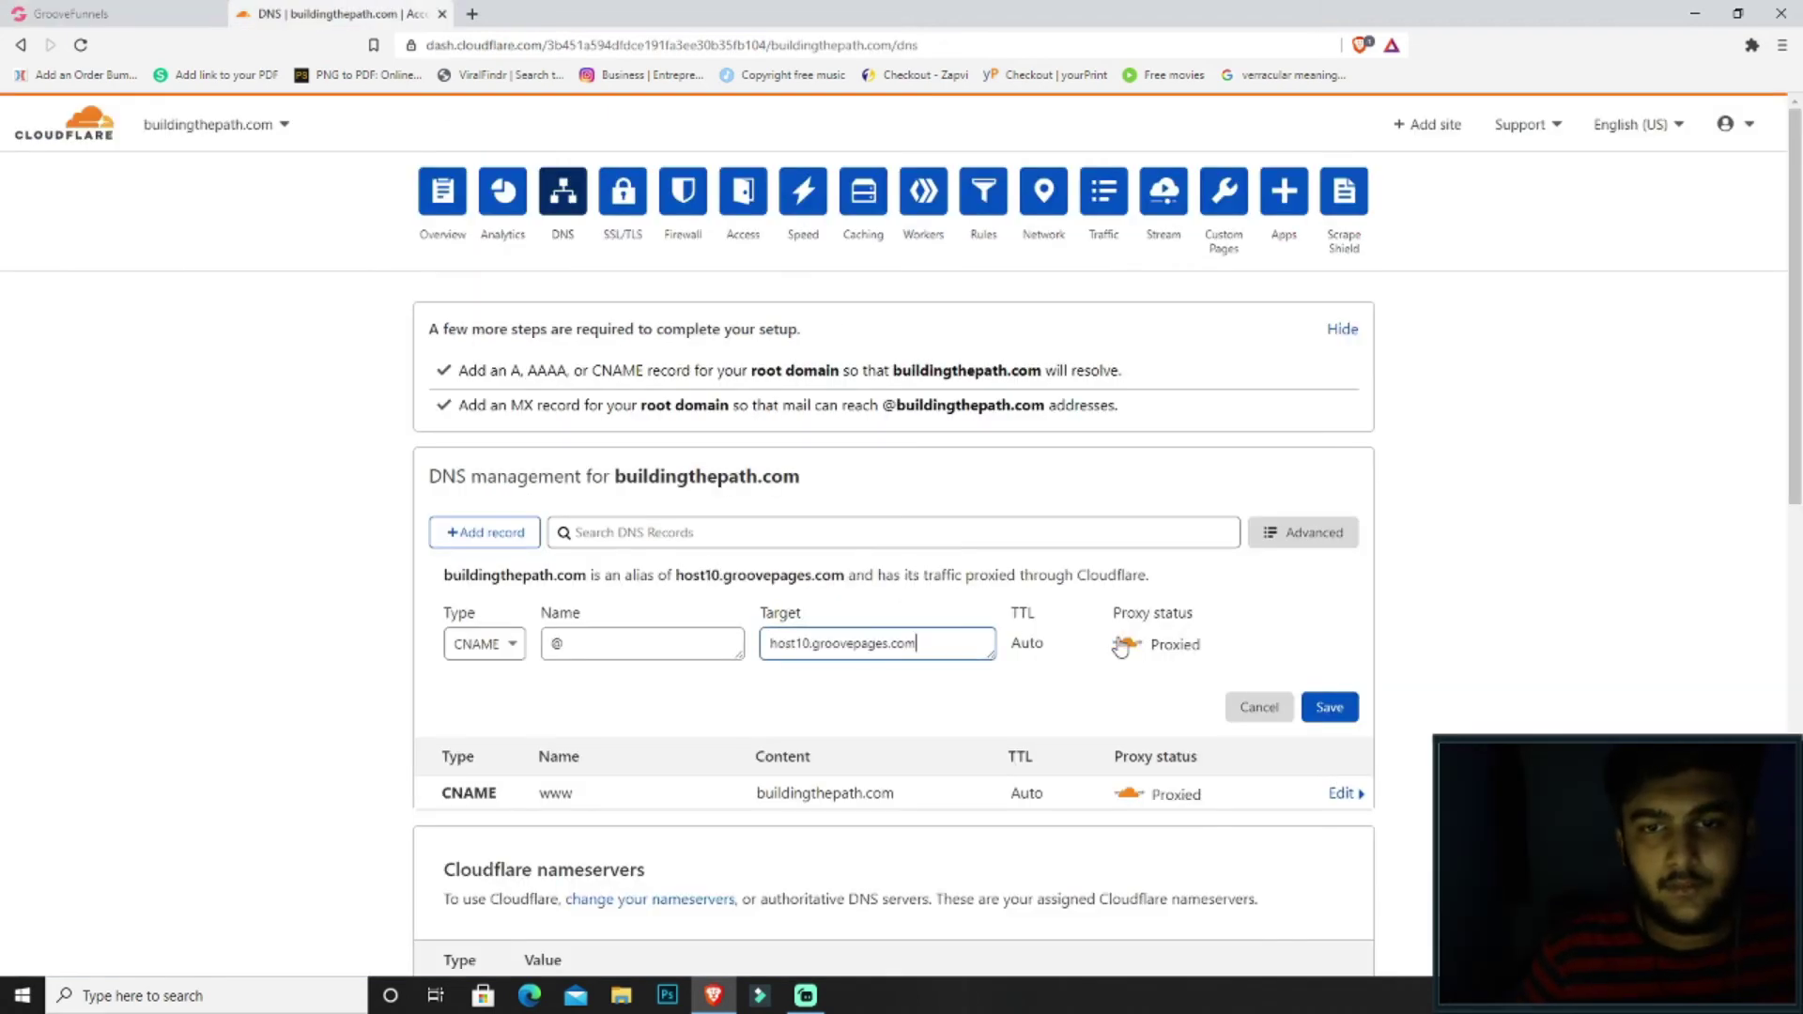
click(1338, 713)
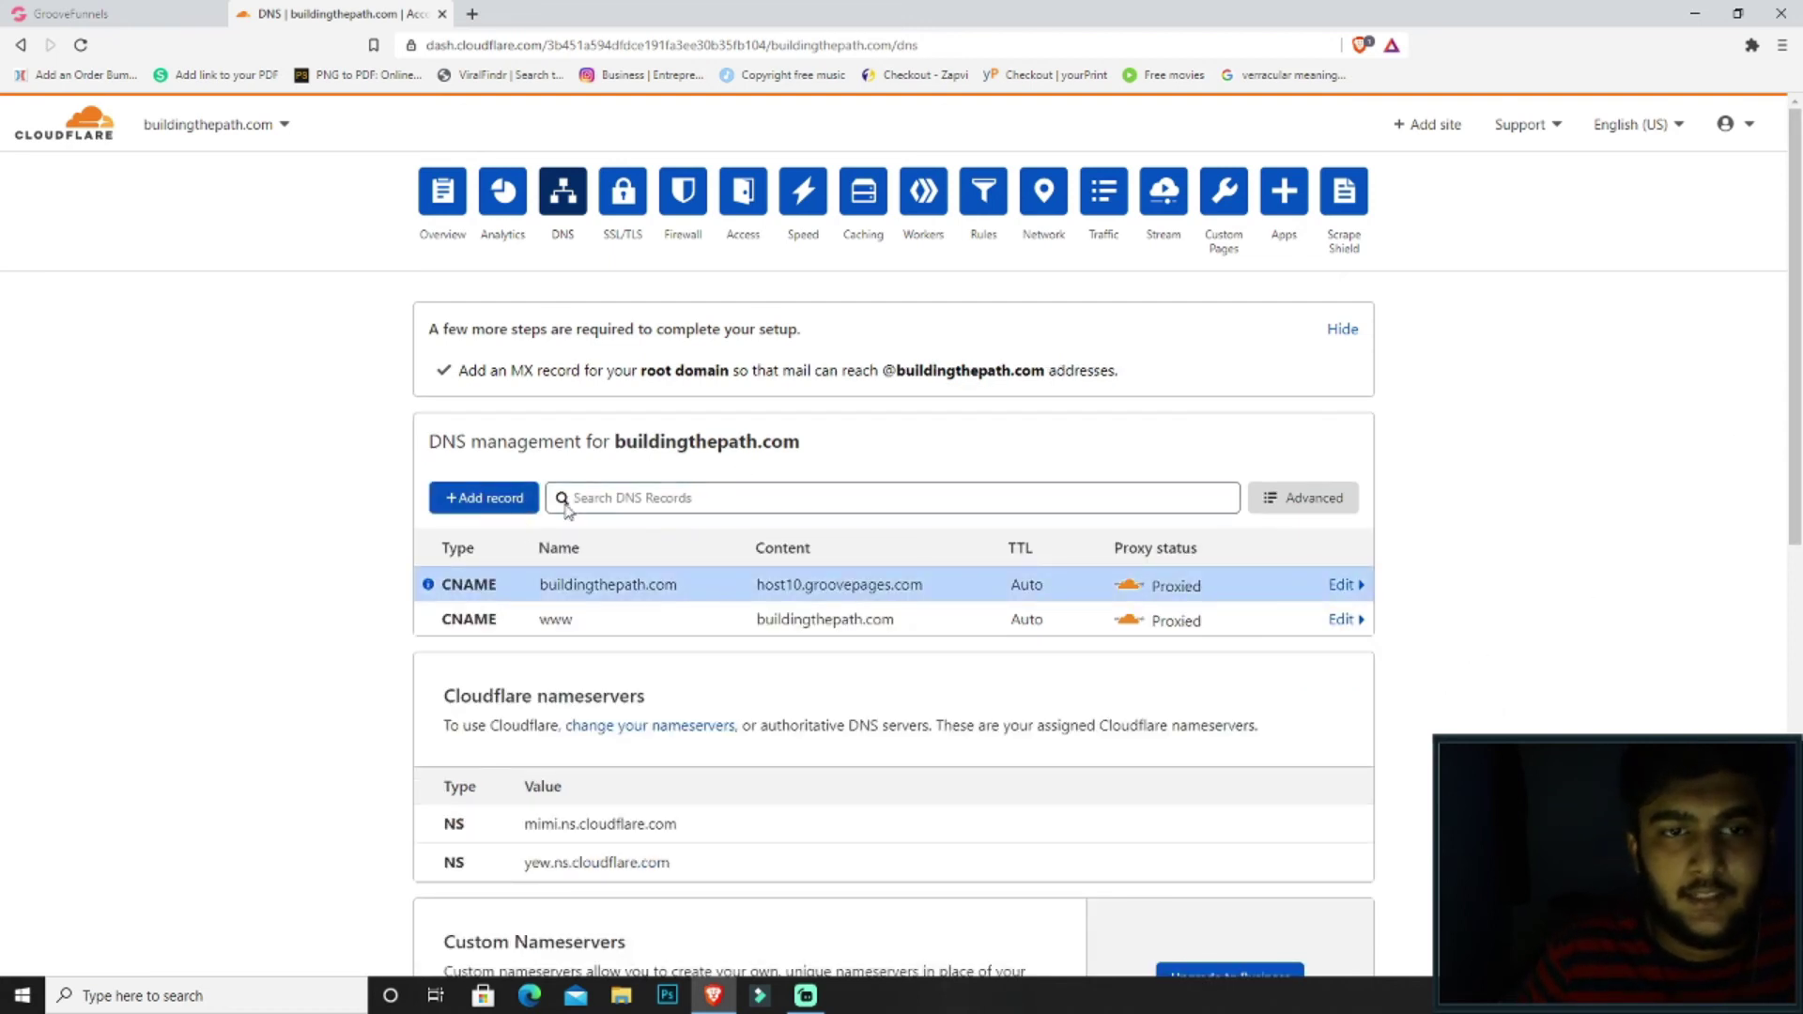
click(447, 220)
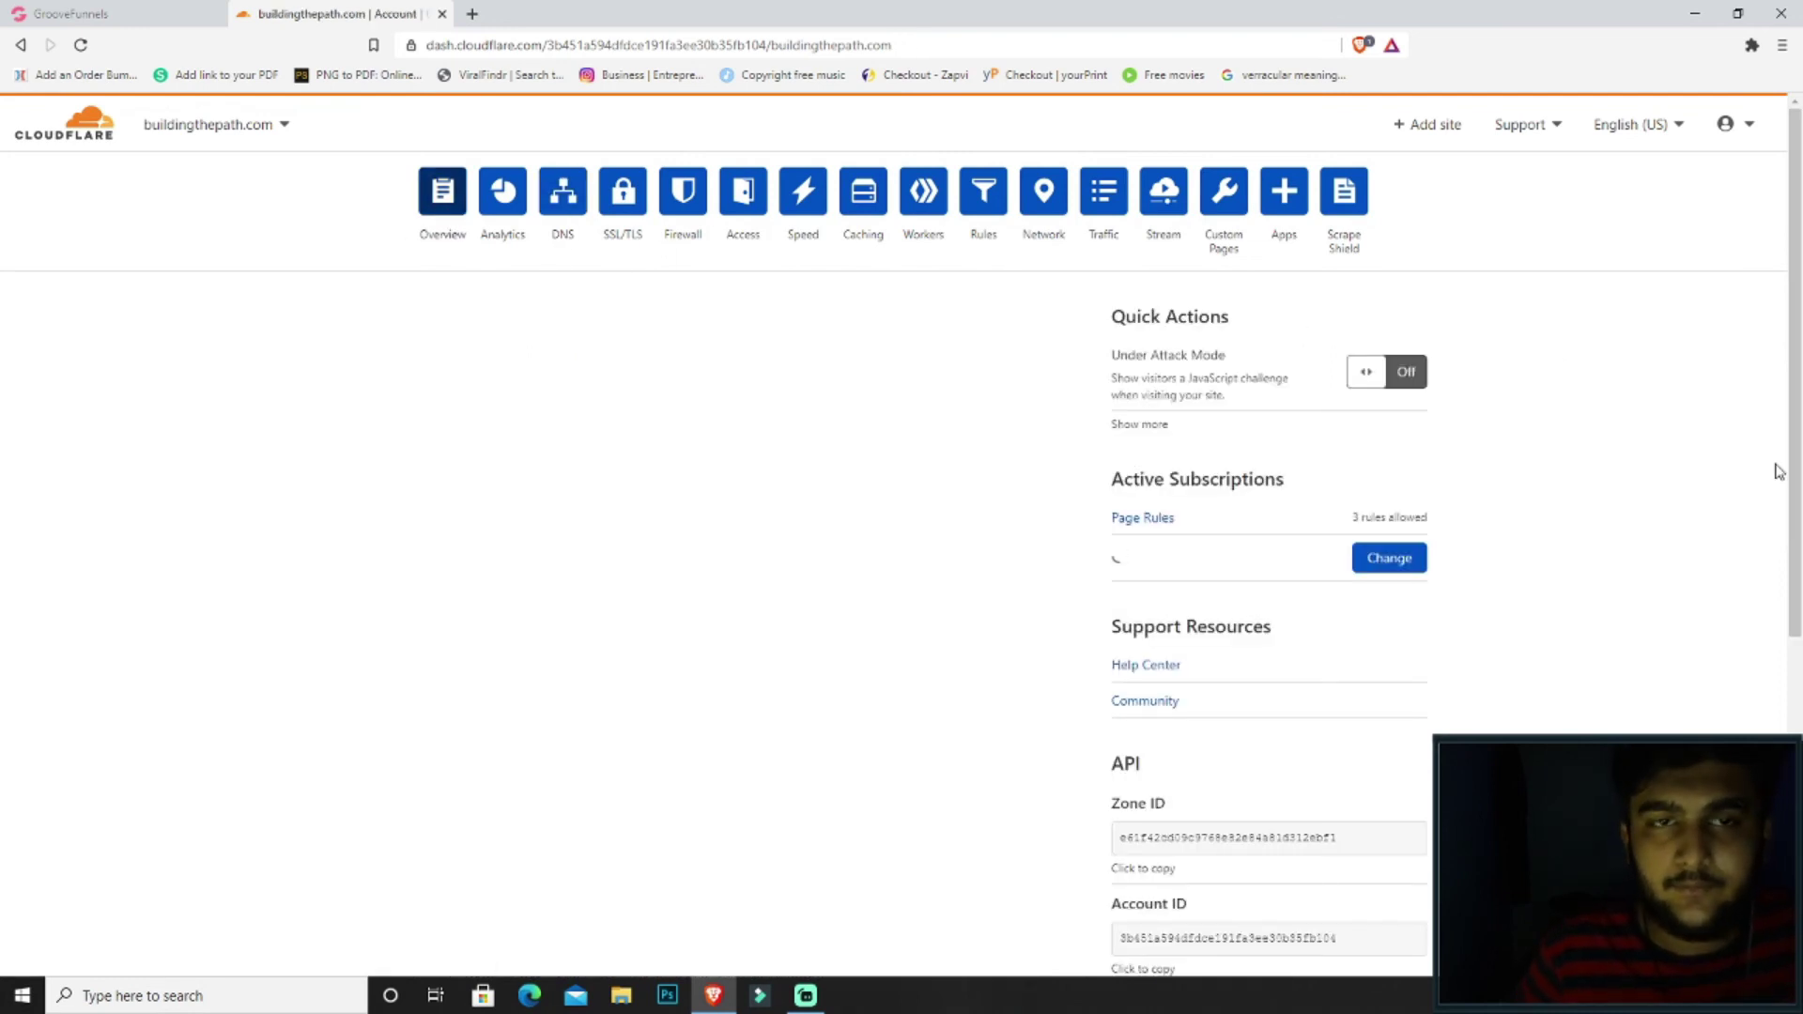
Complete Cloudflare's Quick Start Guide with HTTPS Rewrites, Always Use HTTPS and Brotli on, and Auto Minify off
click(939, 374)
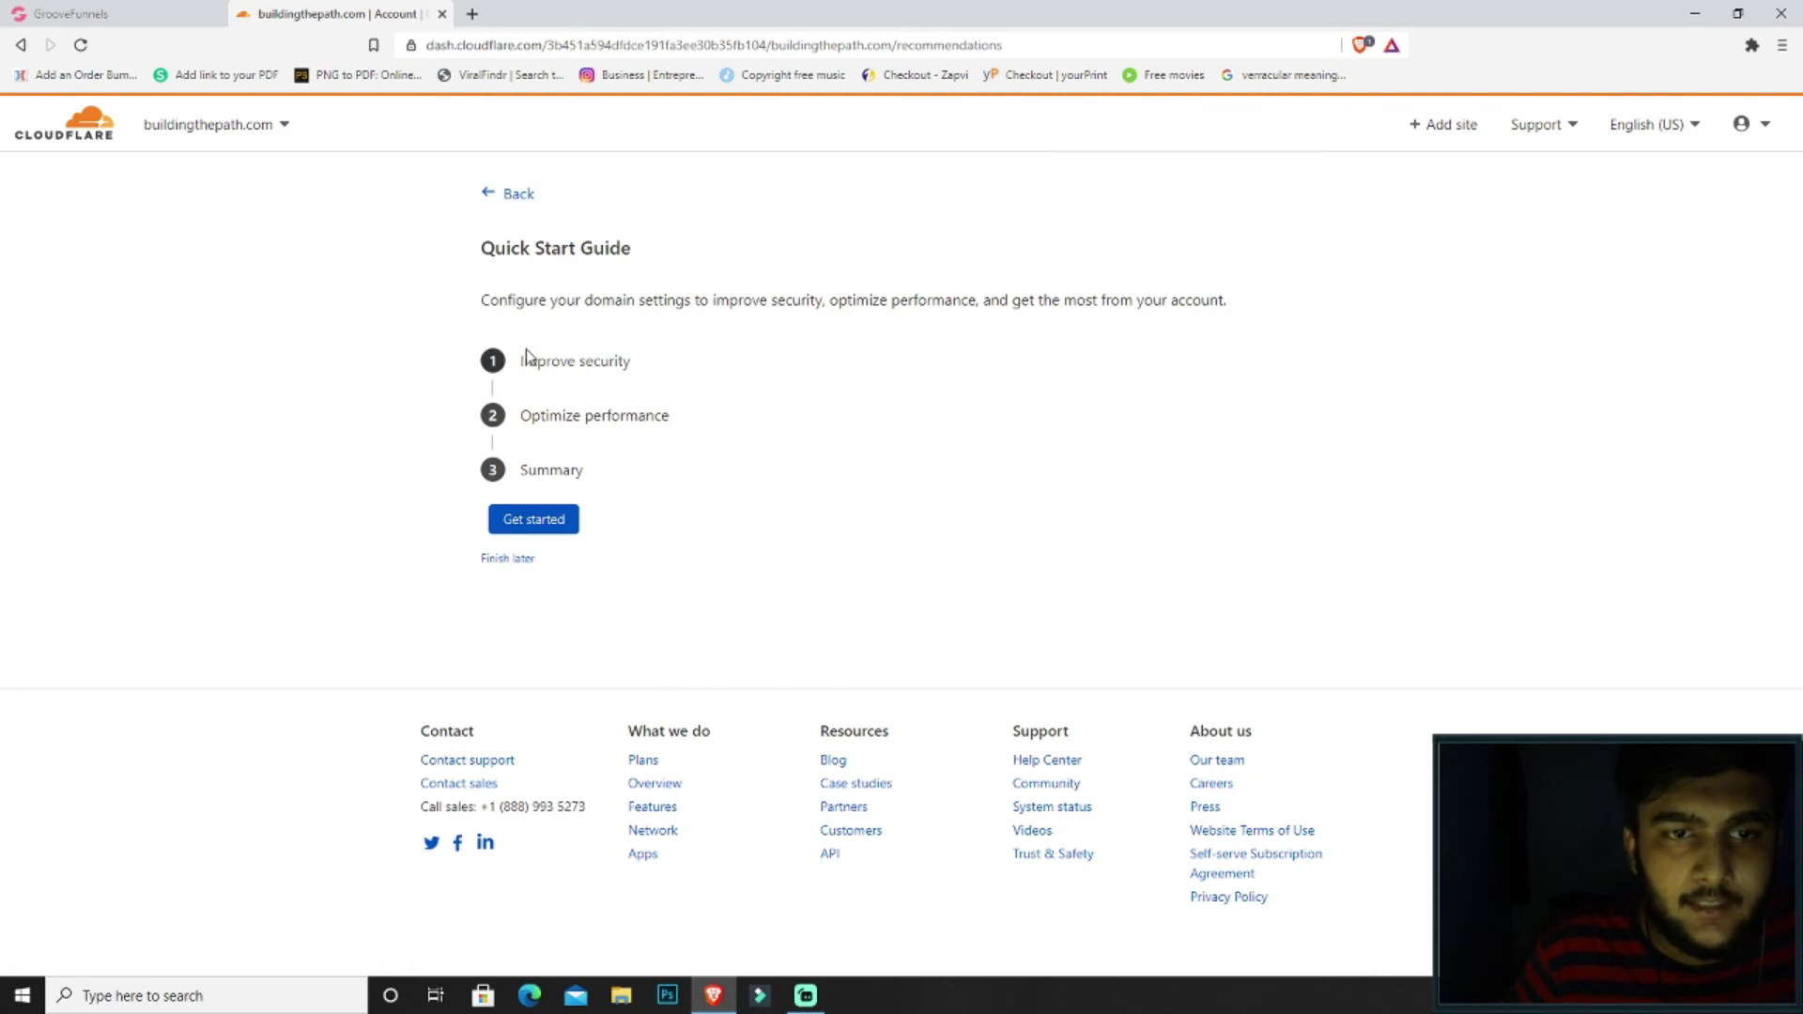
click(547, 520)
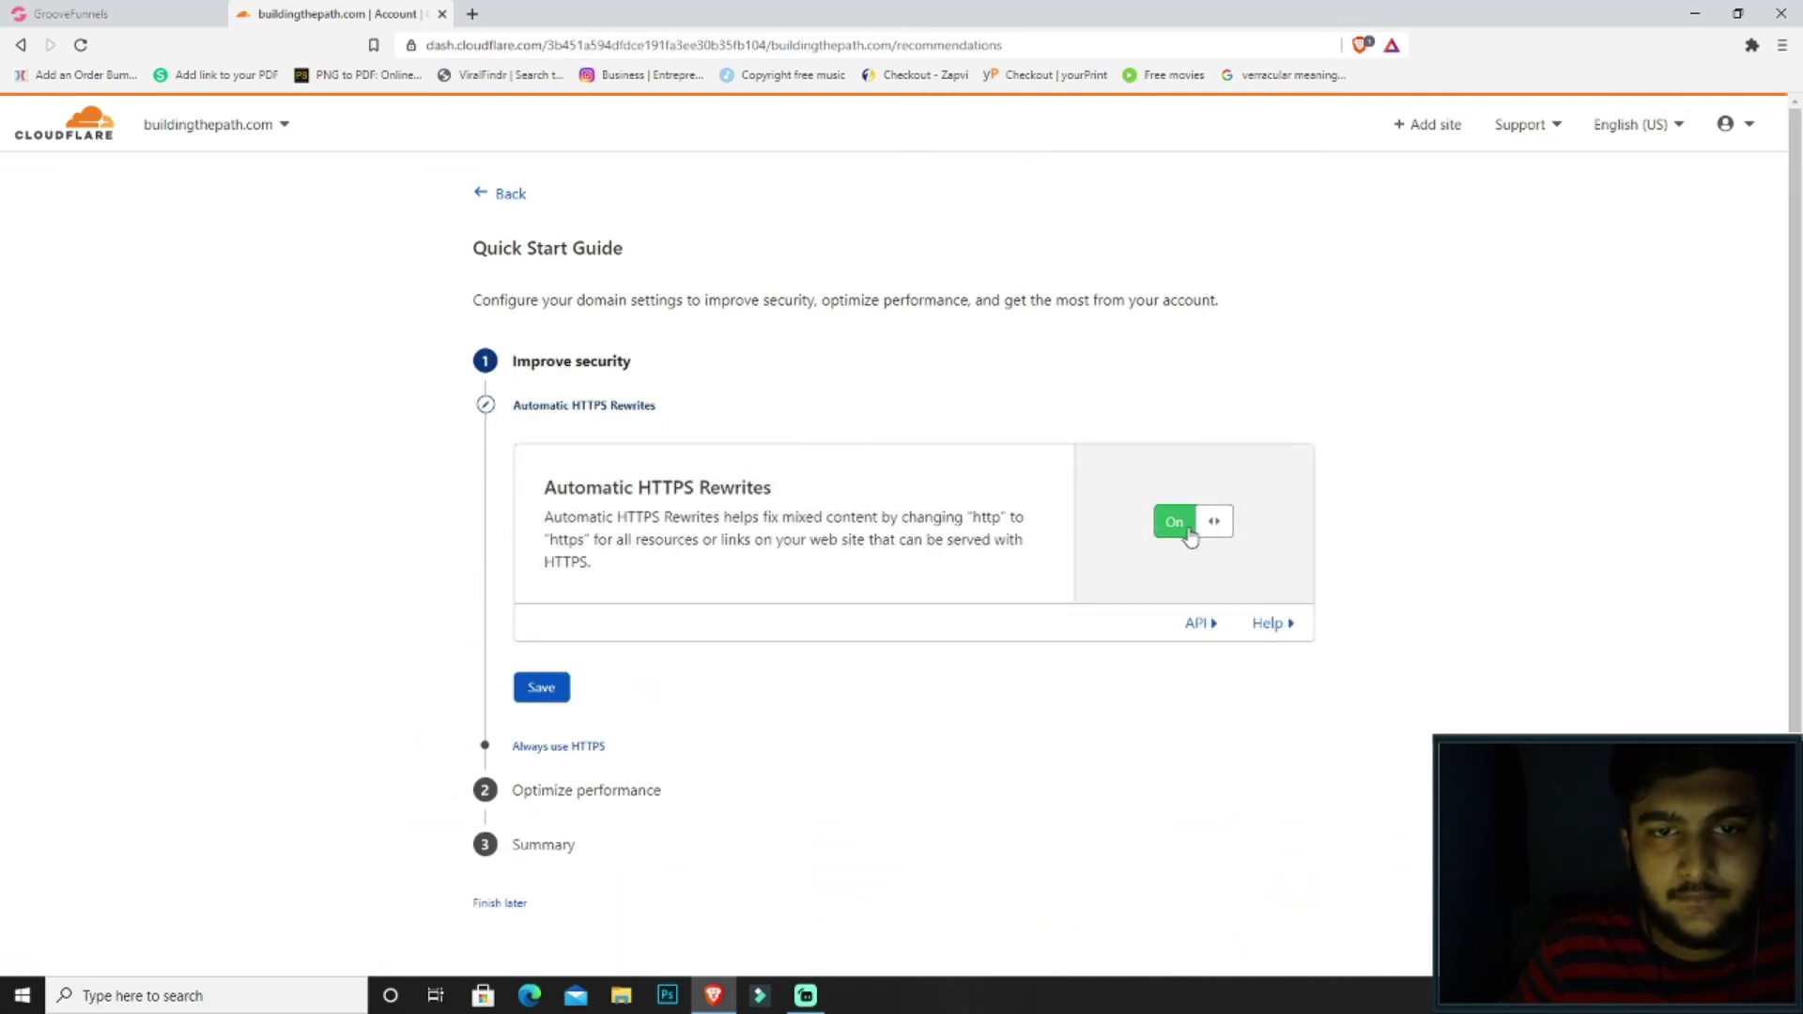
drag(546, 489, 789, 488)
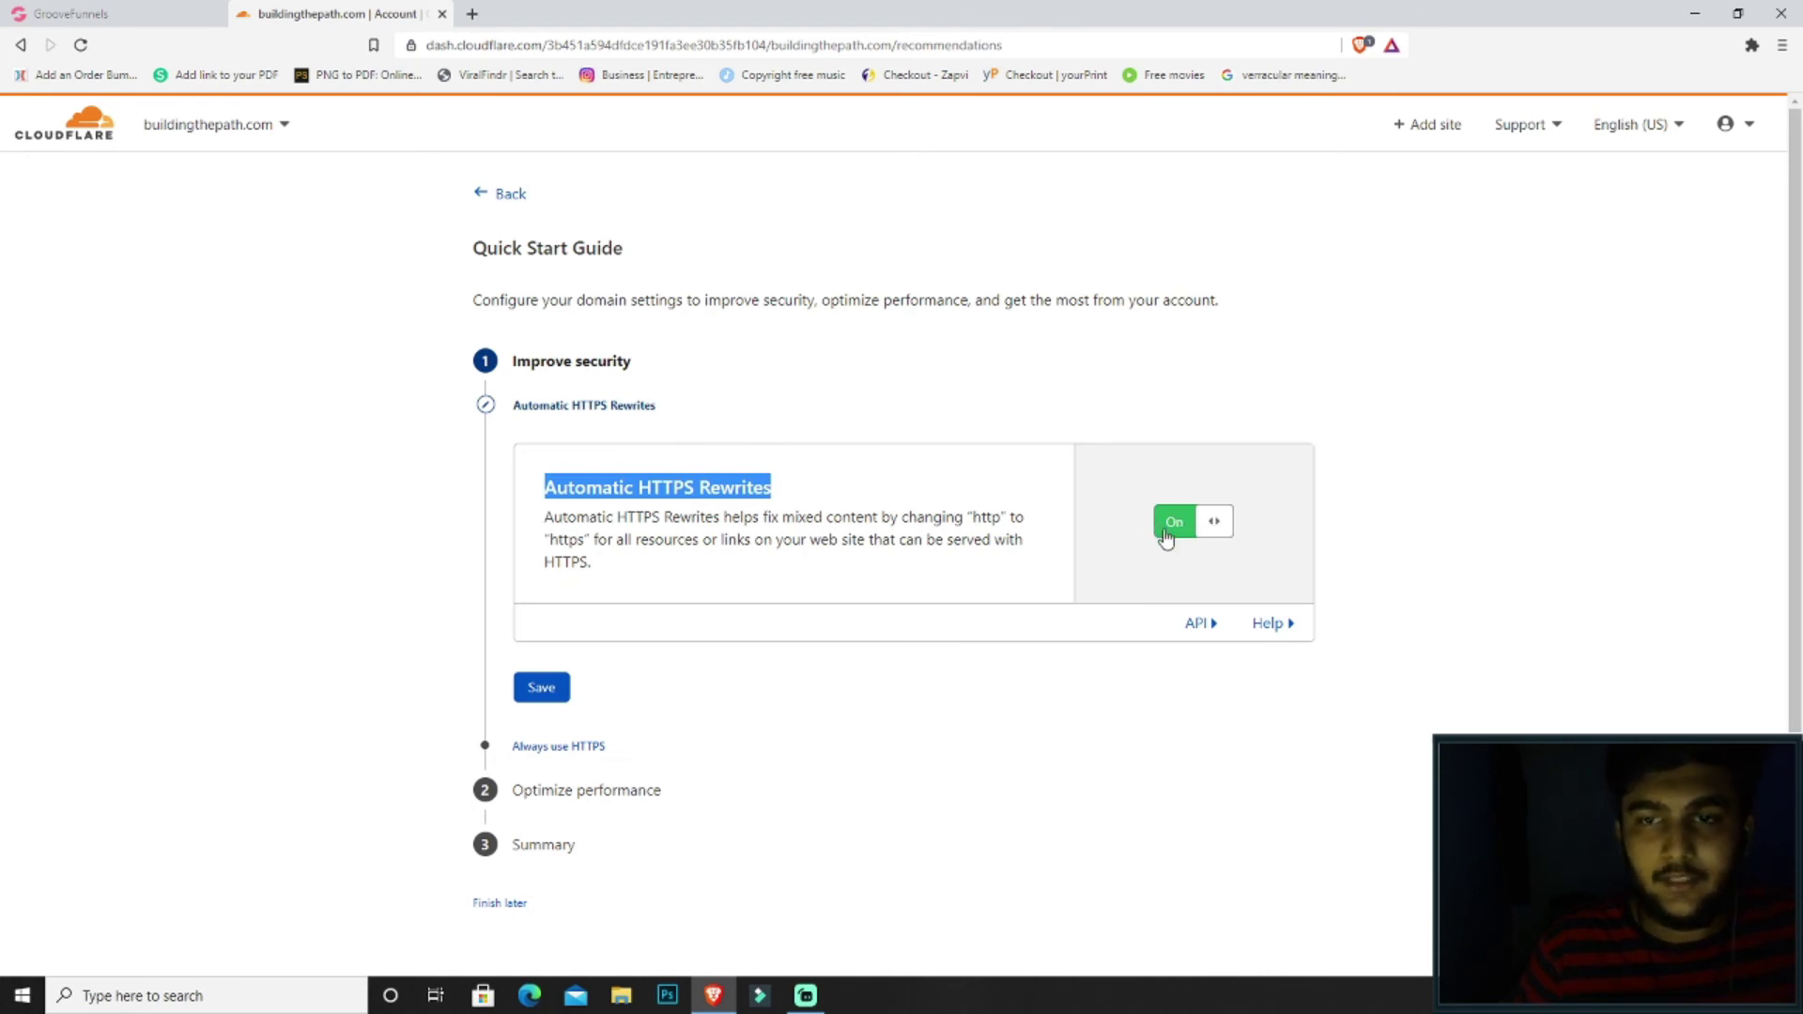
click(554, 695)
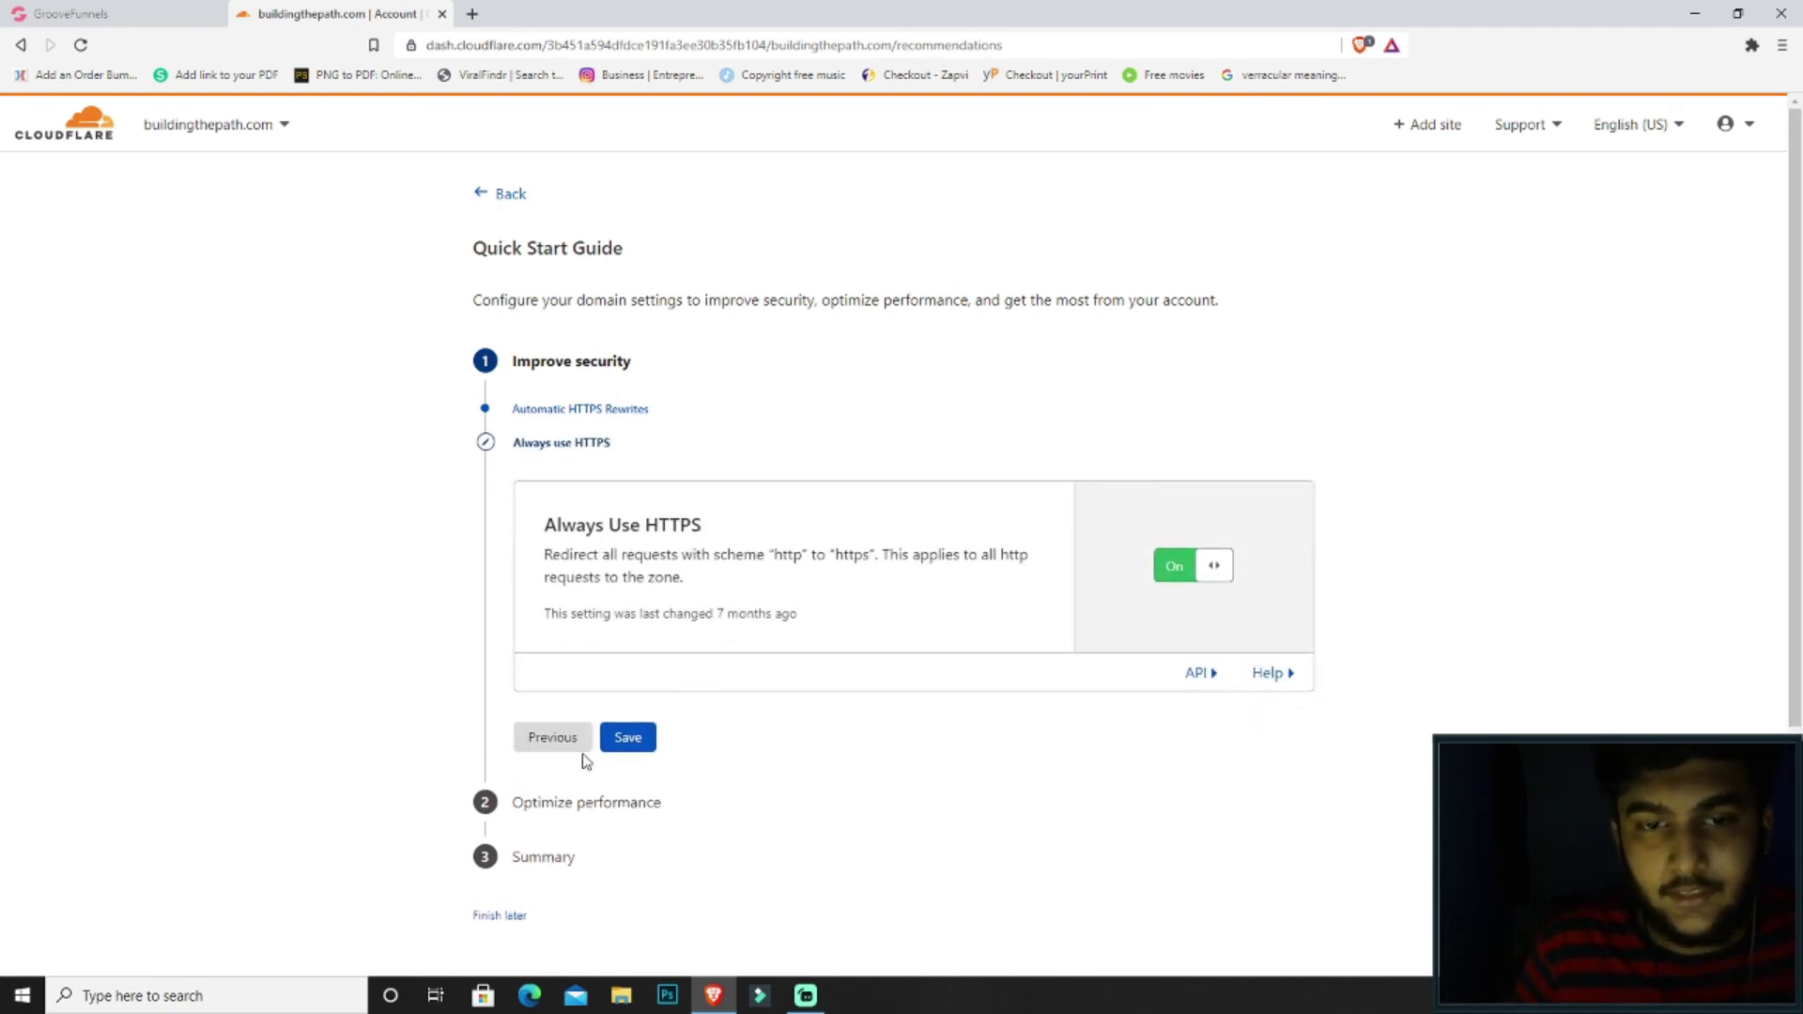
click(627, 740)
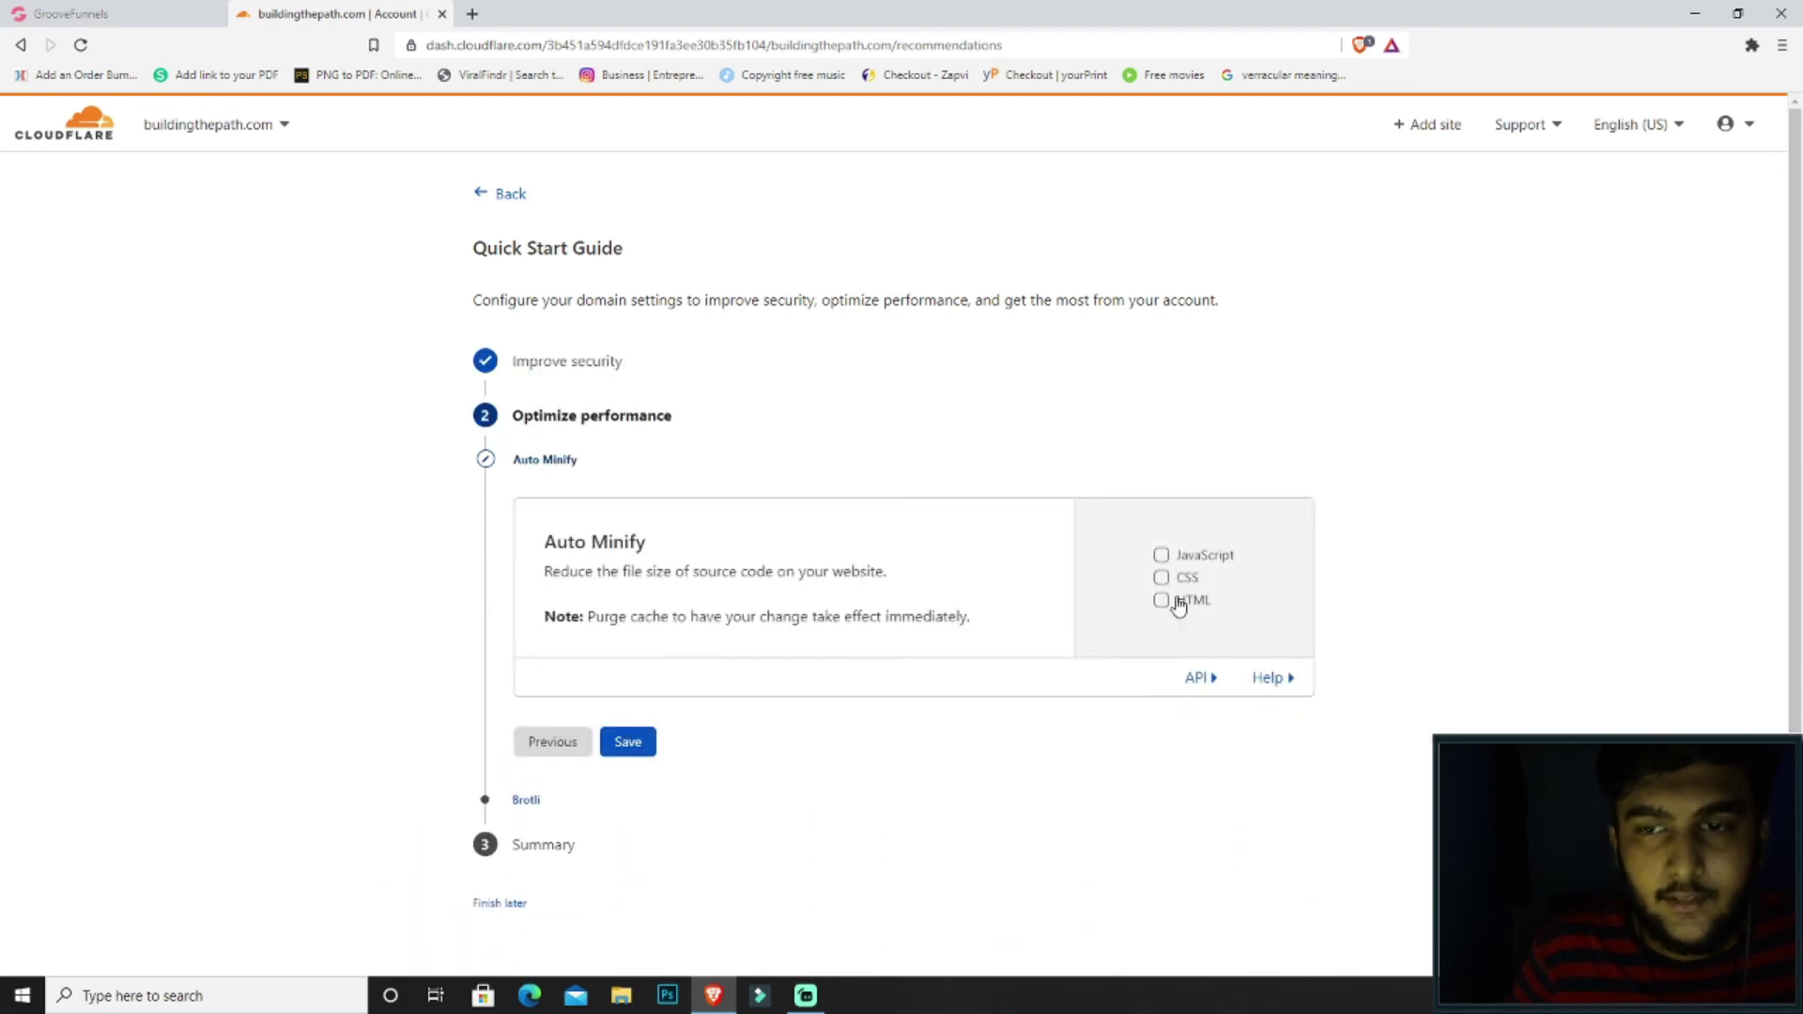
click(630, 751)
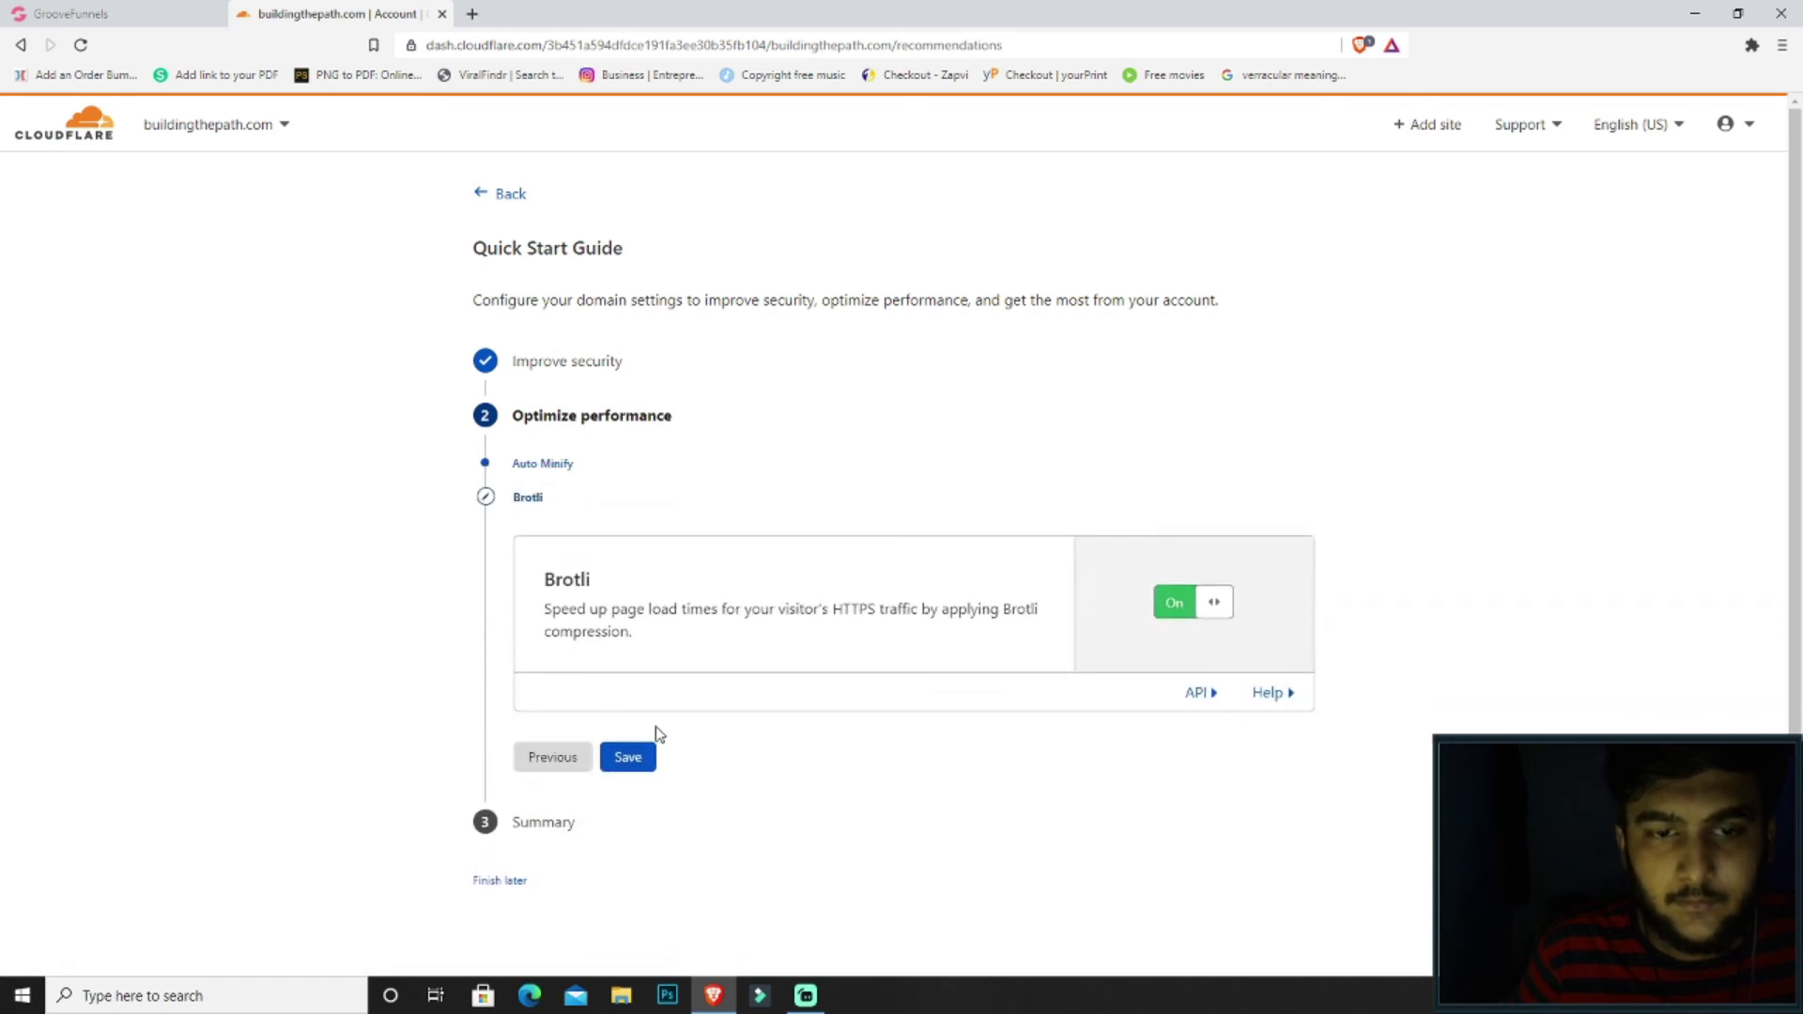
click(628, 757)
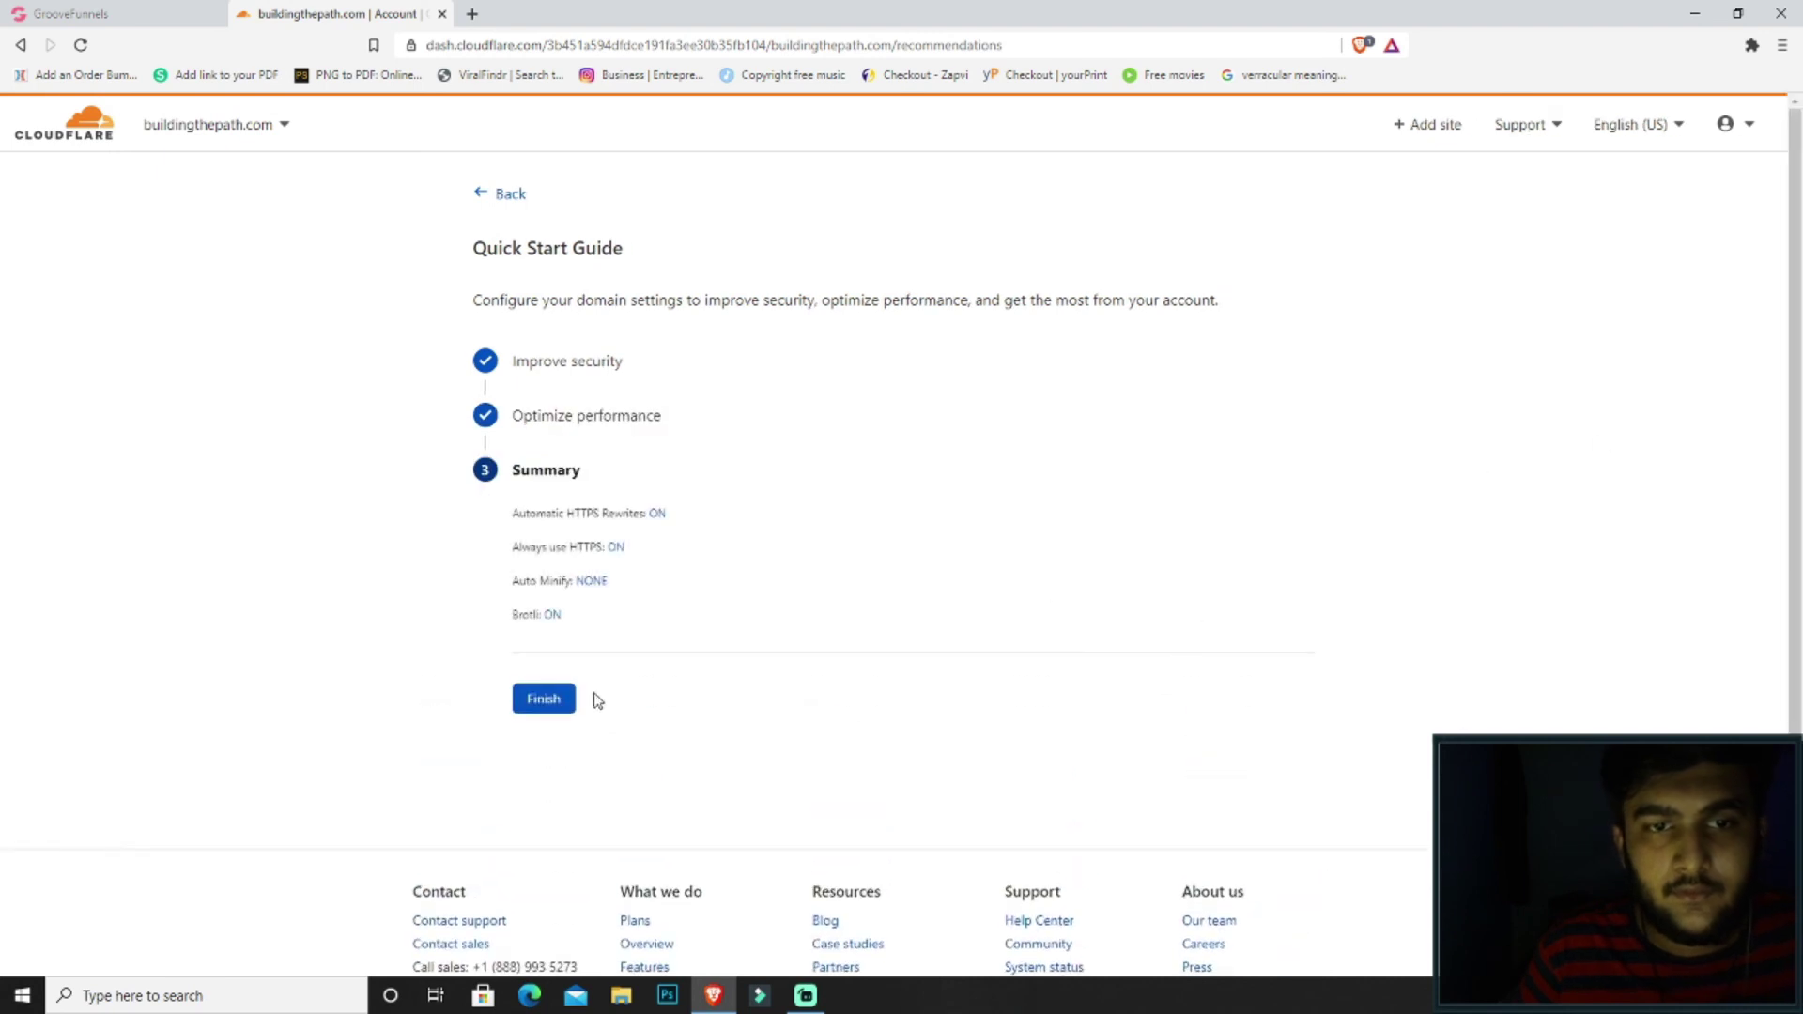
click(556, 702)
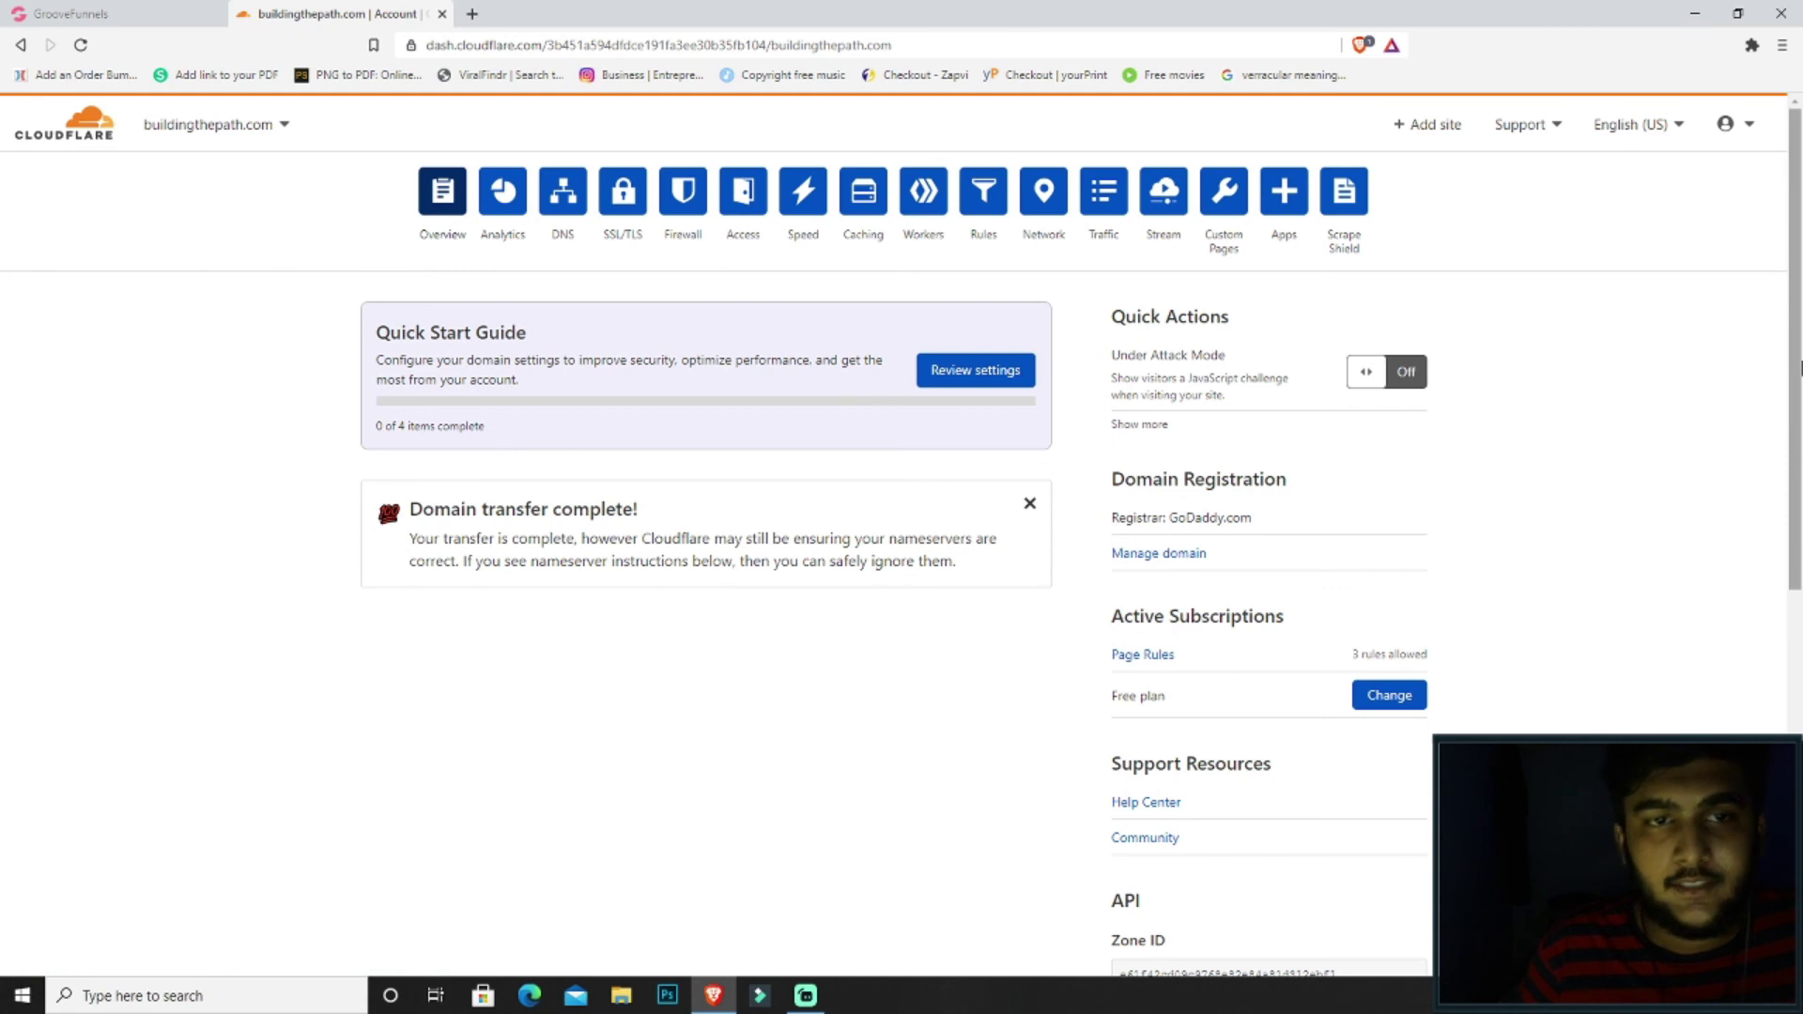
scroll(1799, 349, down, 5)
scroll(1613, 310, up, 5)
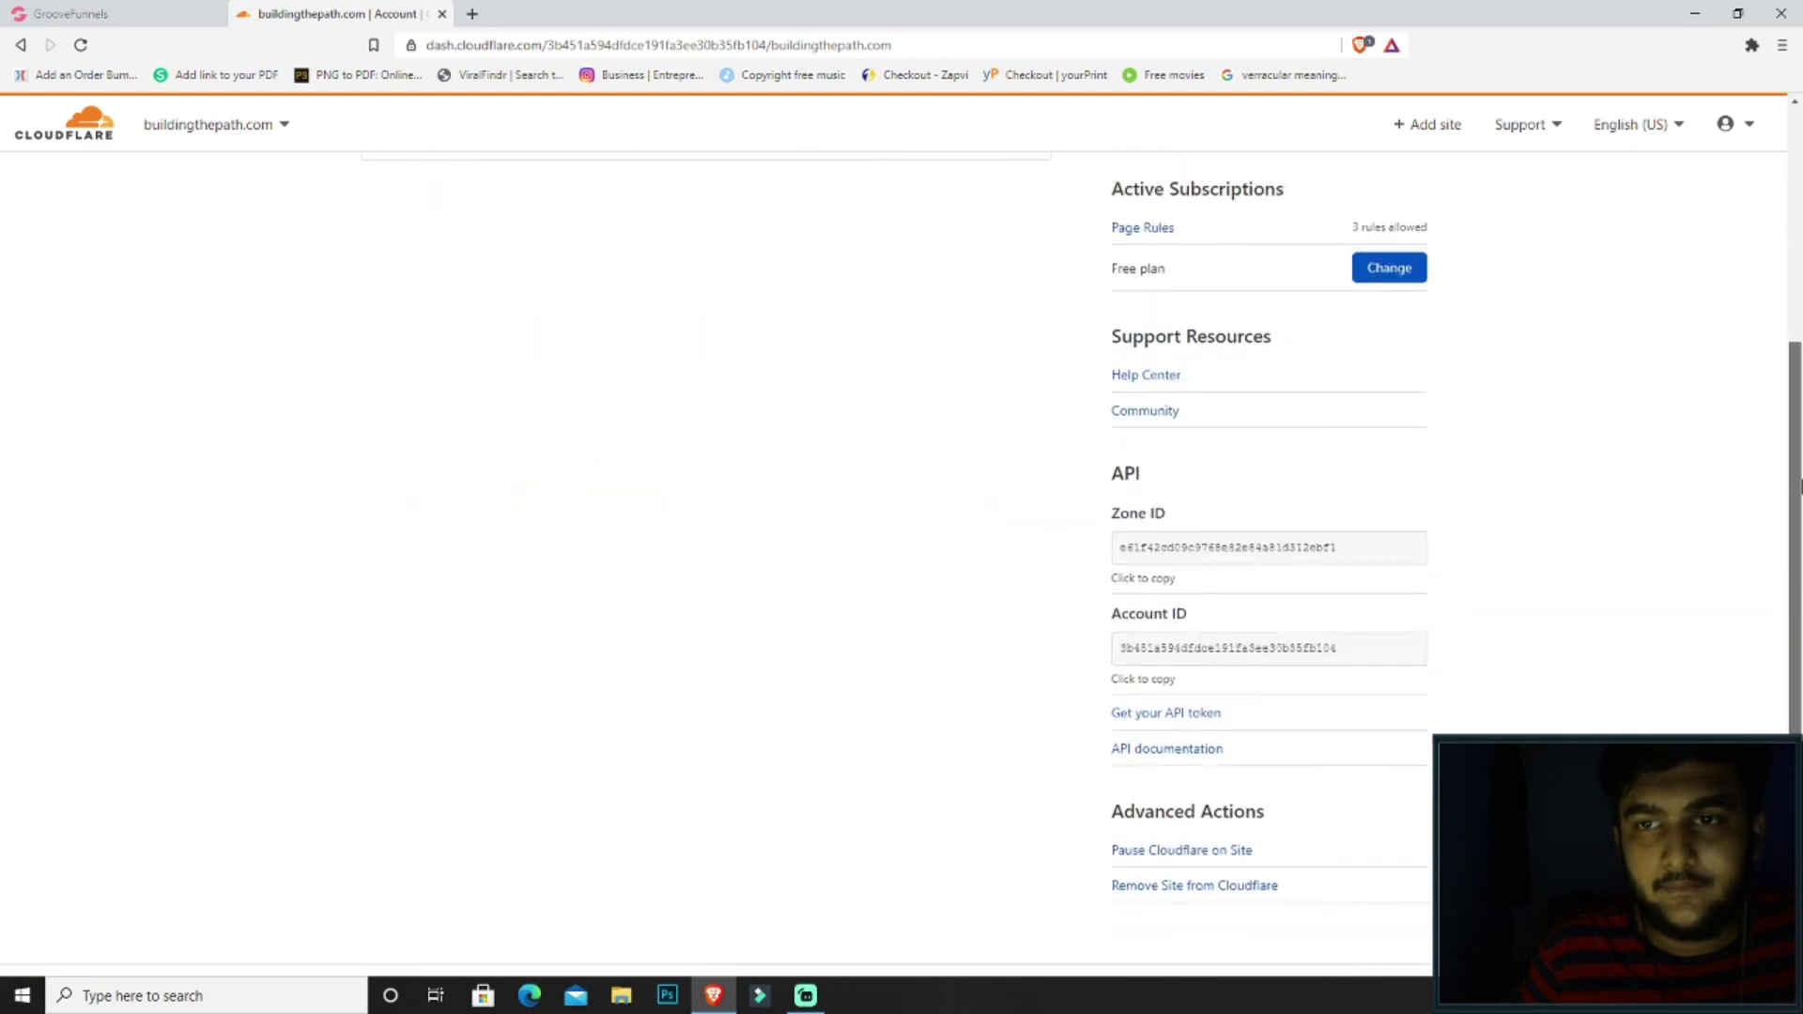
click(66, 14)
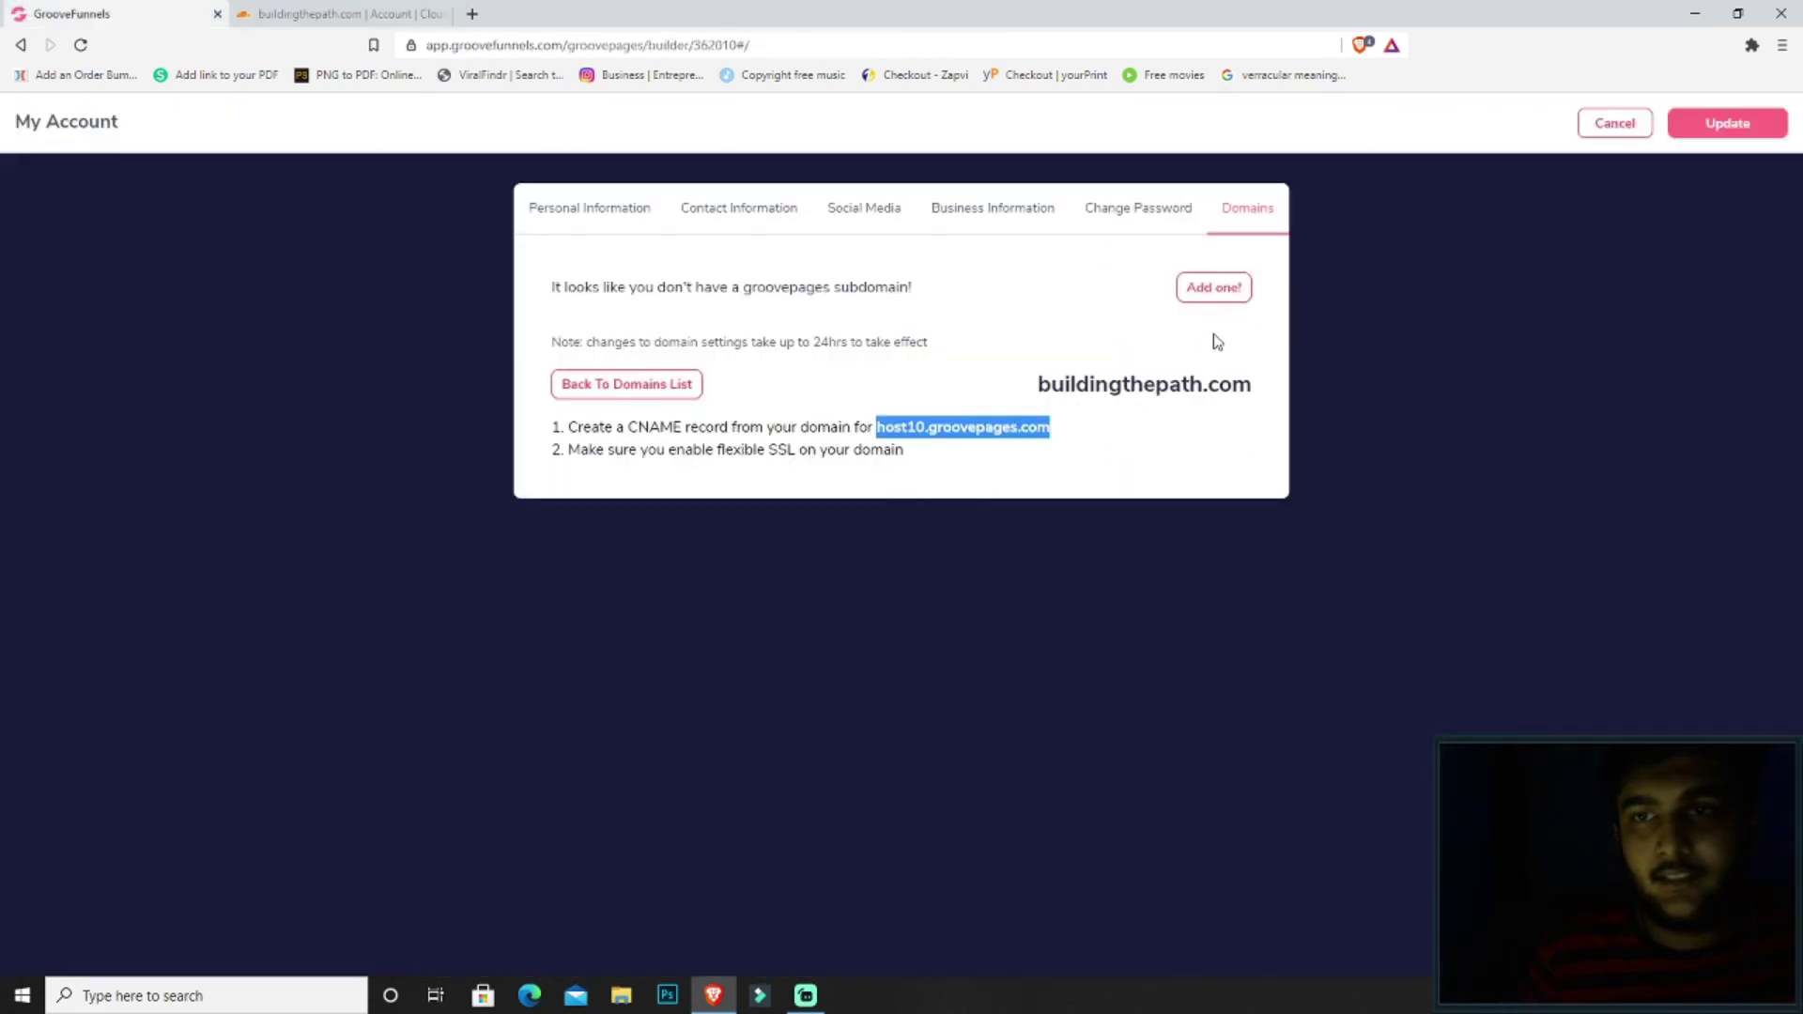
In Publish Settings, choose Custom domain buildingthepath.com and turn off Use a subdomain
click(1618, 132)
click(1682, 399)
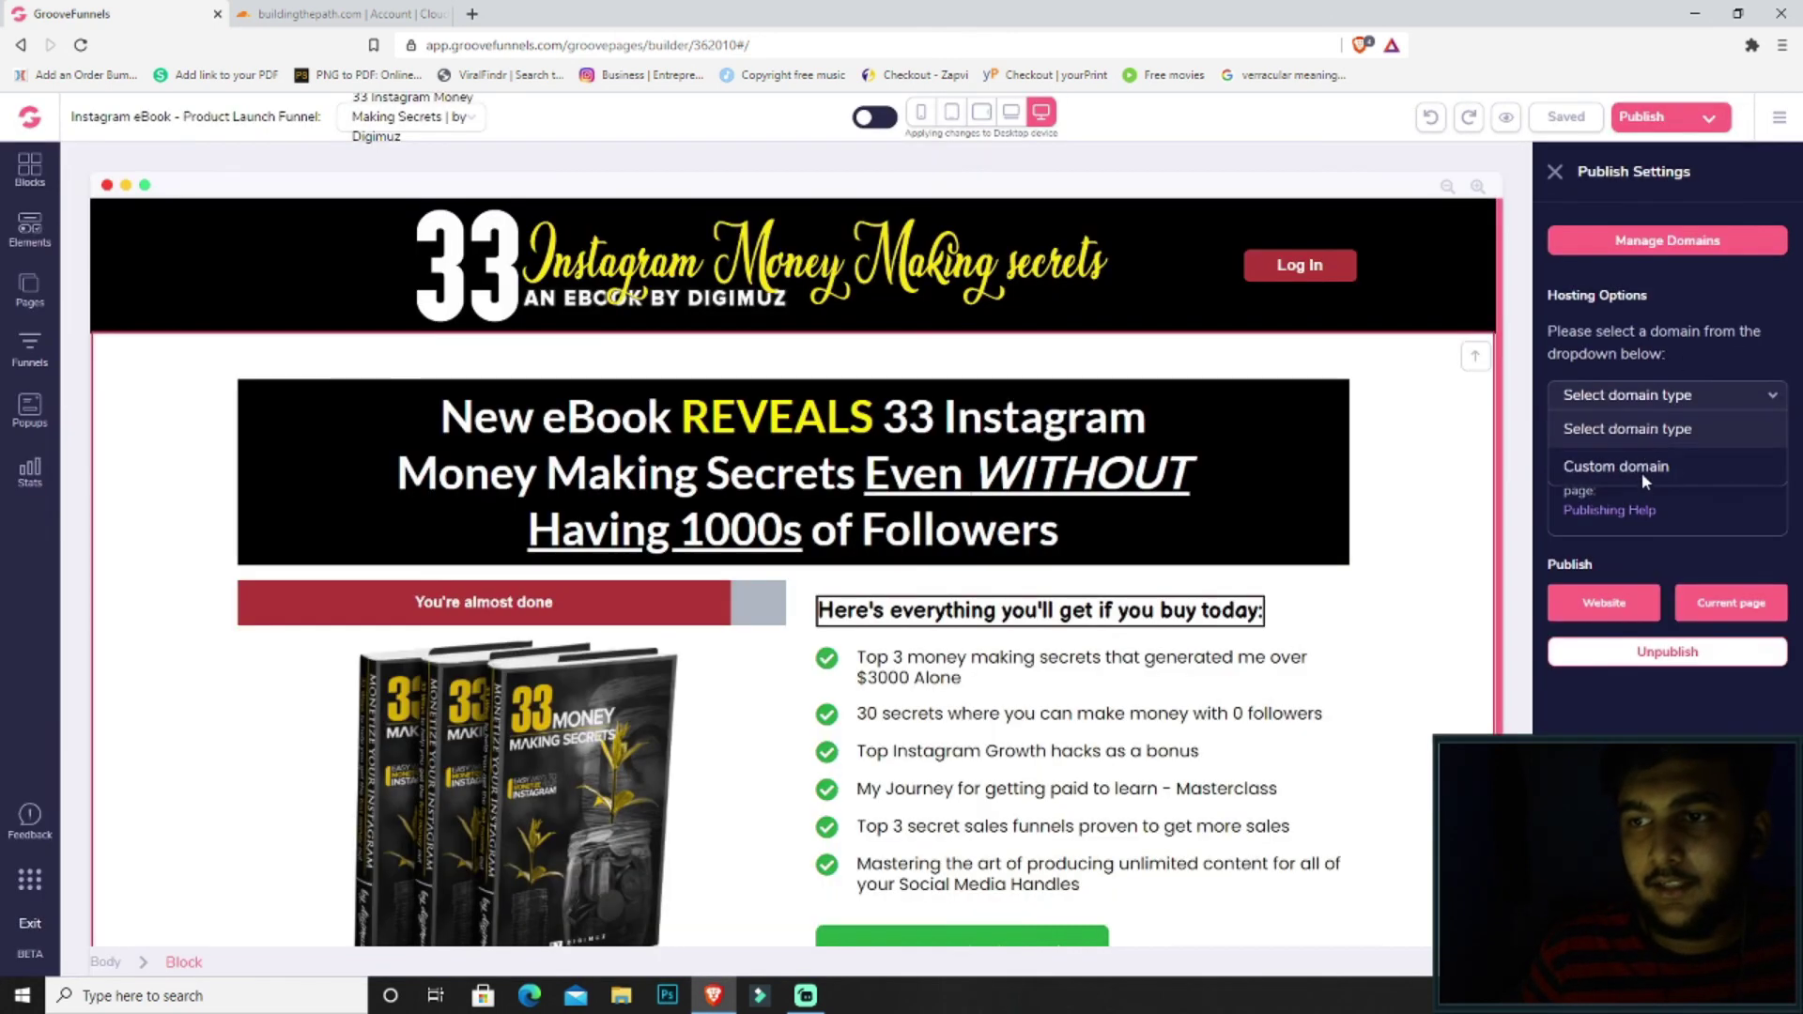
click(1642, 468)
click(1648, 454)
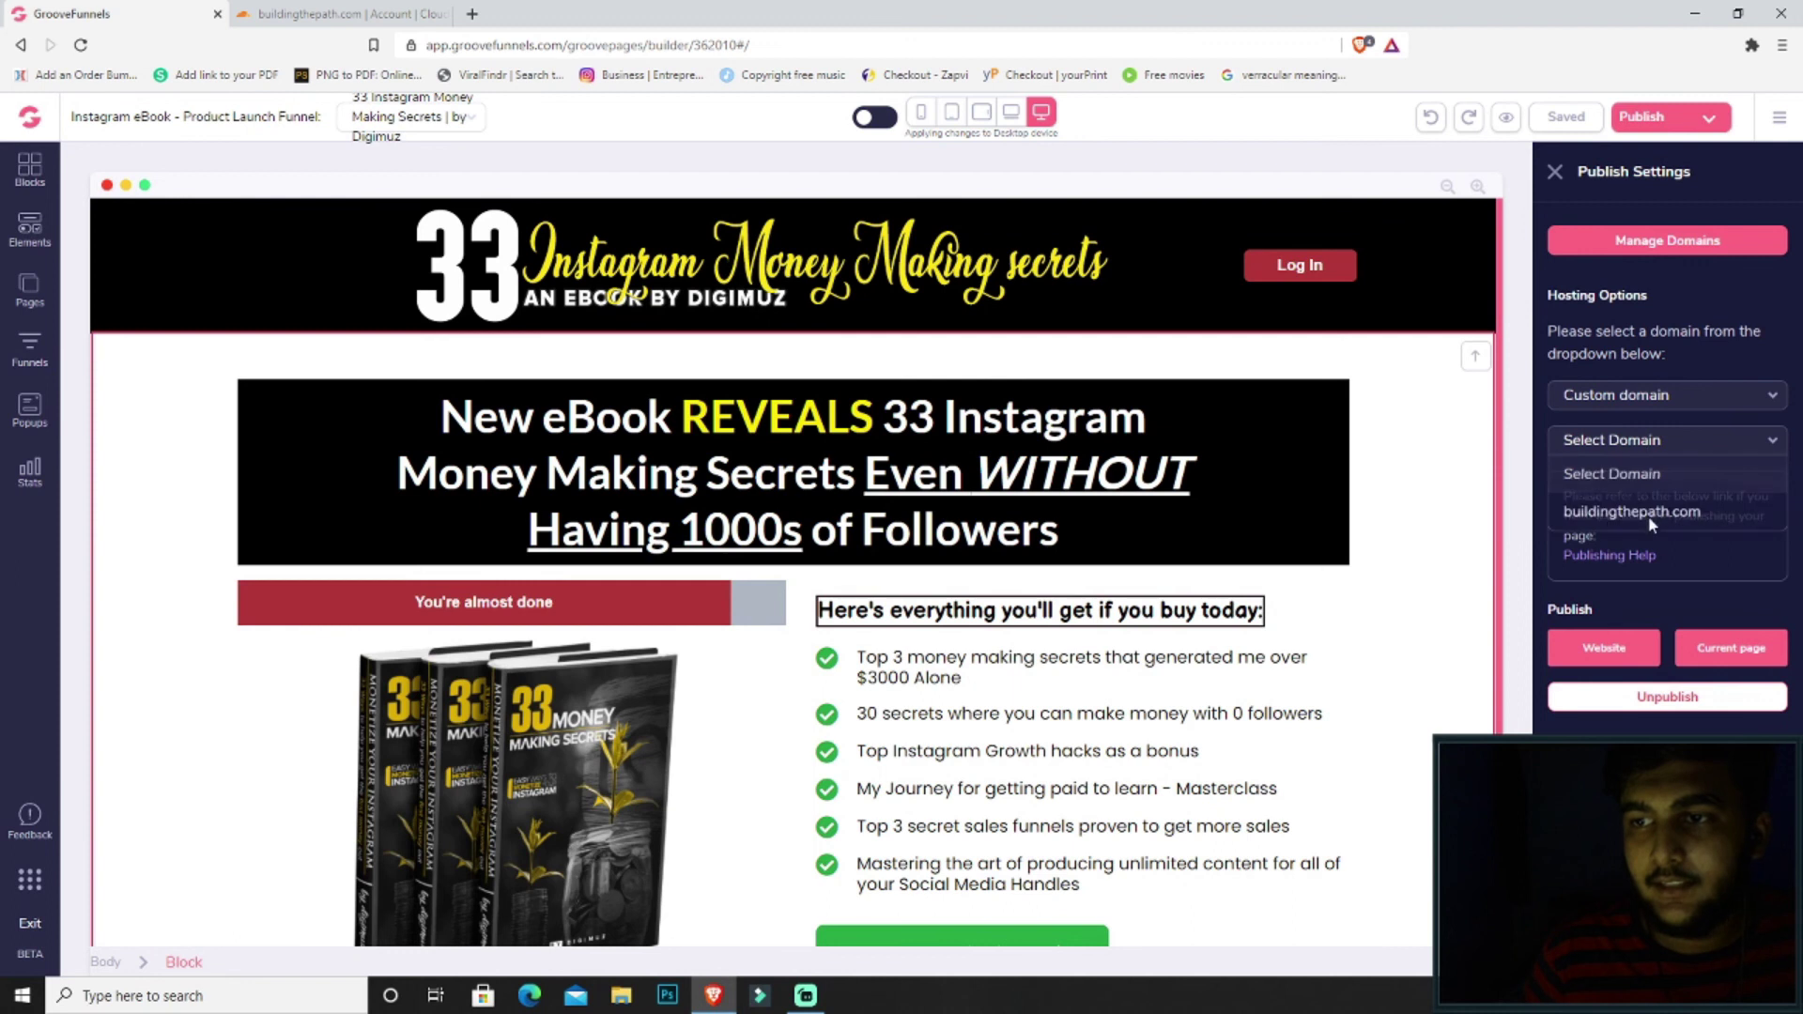
click(1649, 515)
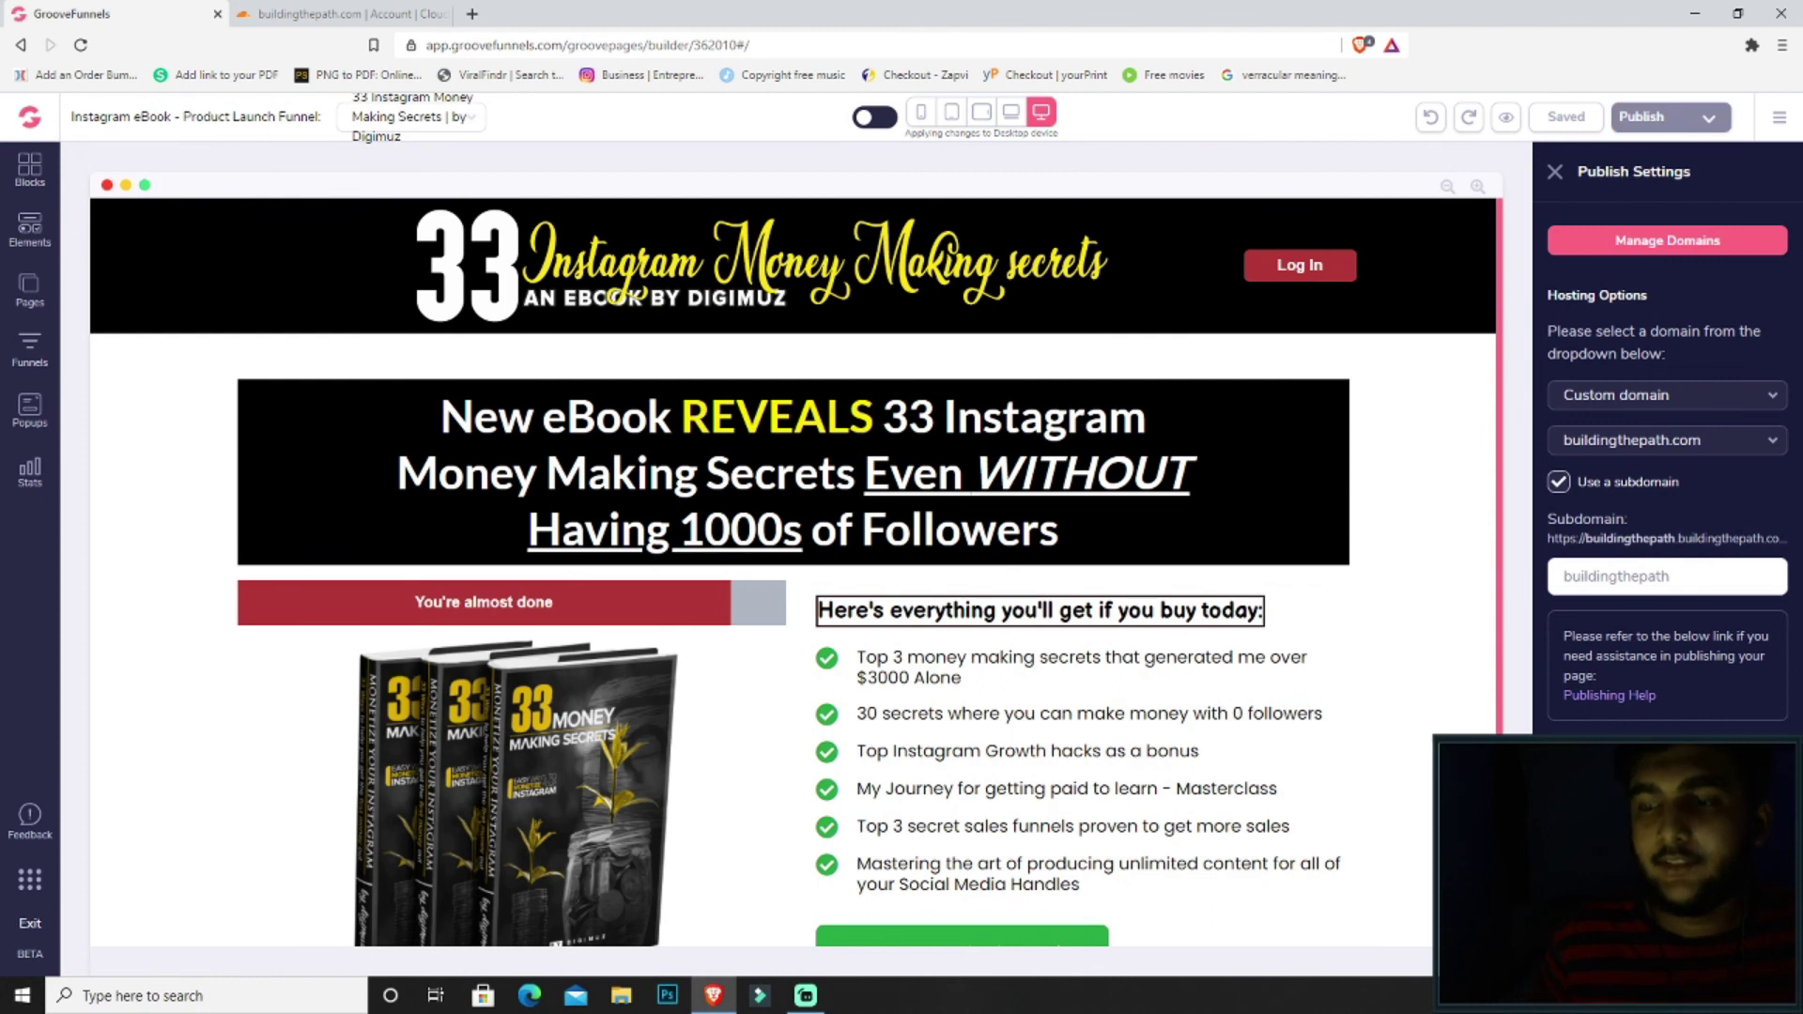
click(1559, 482)
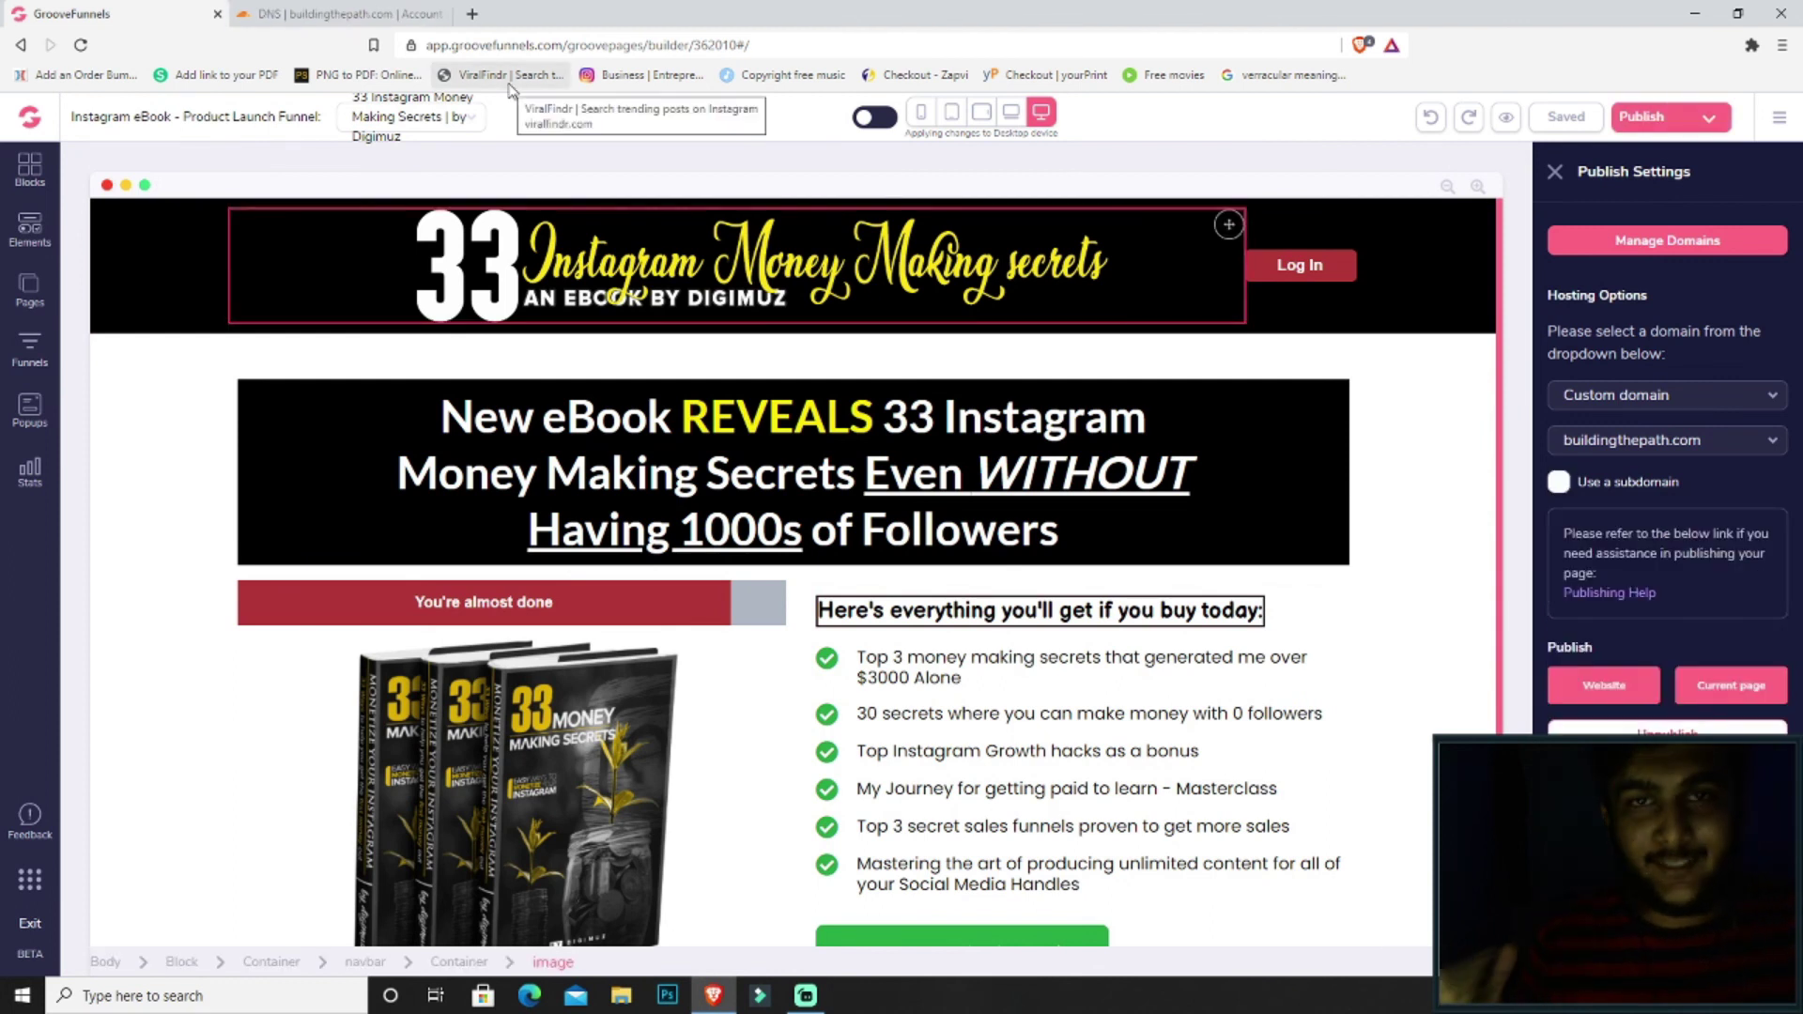